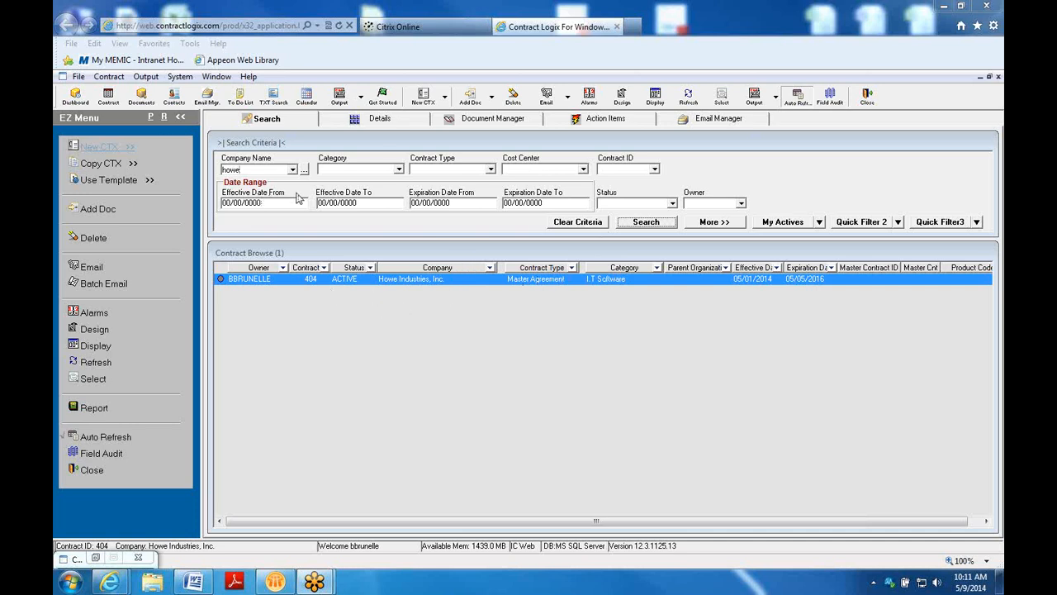
Search contracts for company name 'sample' and dismiss the no-results message
{"action": "left_click", "coordinate": [565, 223]}
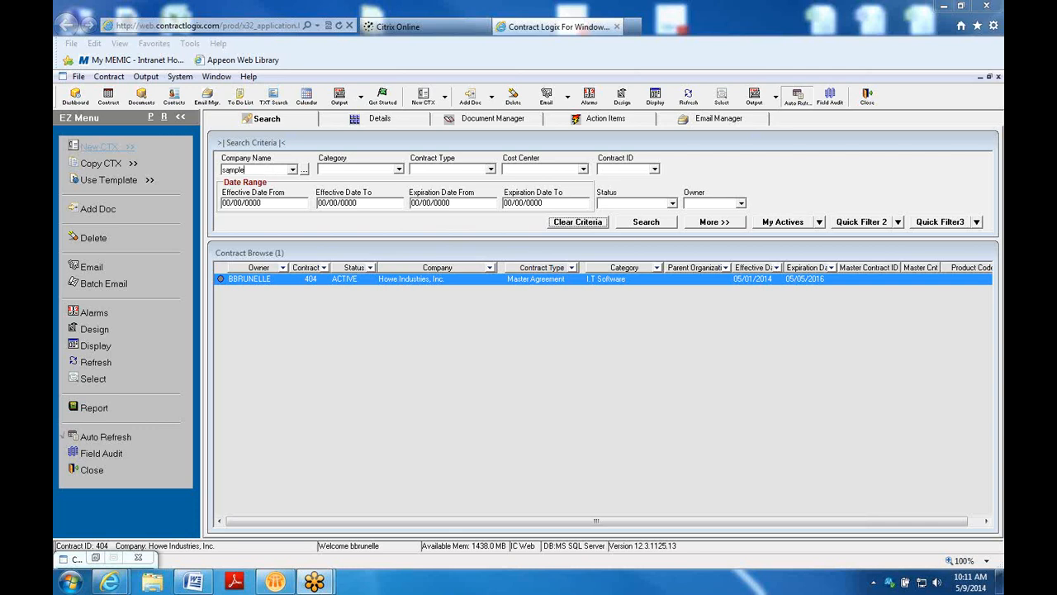
{"action": "left_click", "coordinate": [271, 171]}
{"action": "type", "text": "sample"}
{"action": "left_click", "coordinate": [636, 229]}
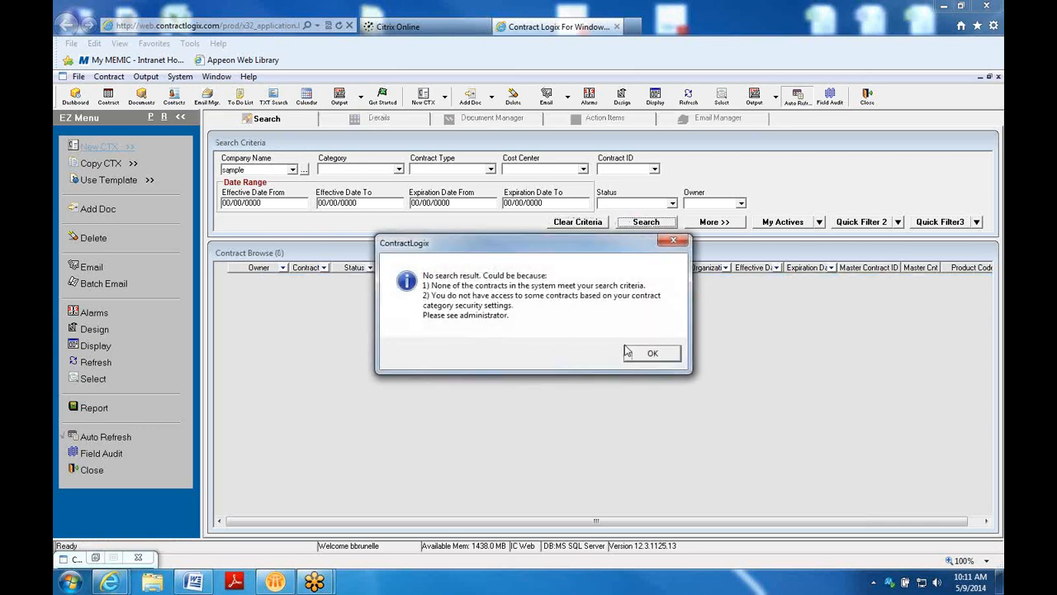
{"action": "left_click", "coordinate": [638, 352]}
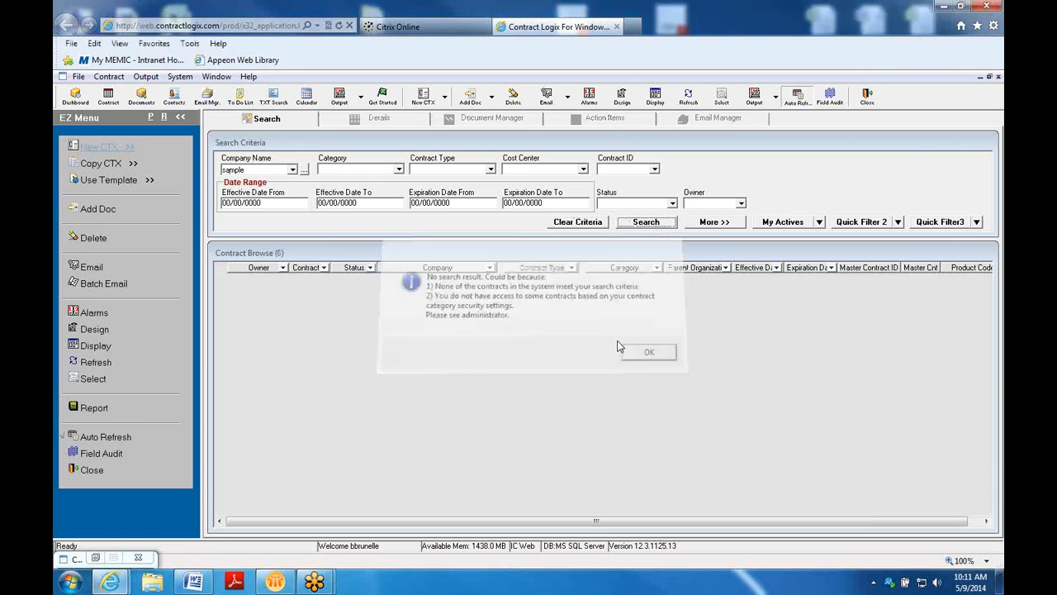
Clear the 'sample' company criterion and rerun the search to list all 317 contracts
{"action": "left_click", "coordinate": [628, 225]}
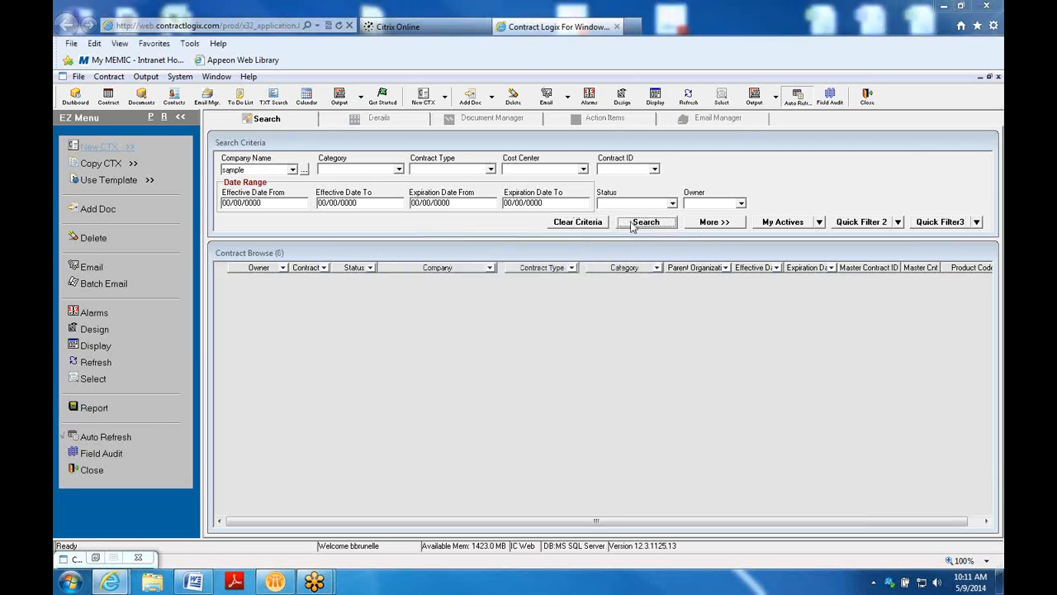
{"action": "left_click", "coordinate": [653, 352]}
{"action": "left_click", "coordinate": [570, 223]}
{"action": "left_click", "coordinate": [649, 223]}
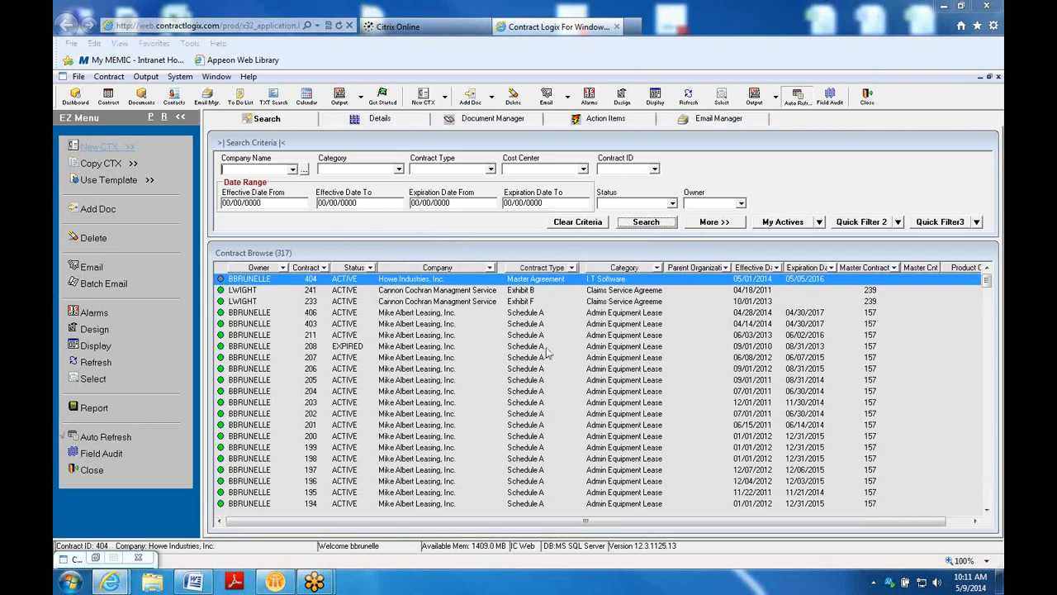
Scroll through contracts 241, 387 and 395, then select the Rapid7 contract 381 row
{"action": "left_click_drag", "start_coordinate": [985, 302], "coordinate": [994, 512]}
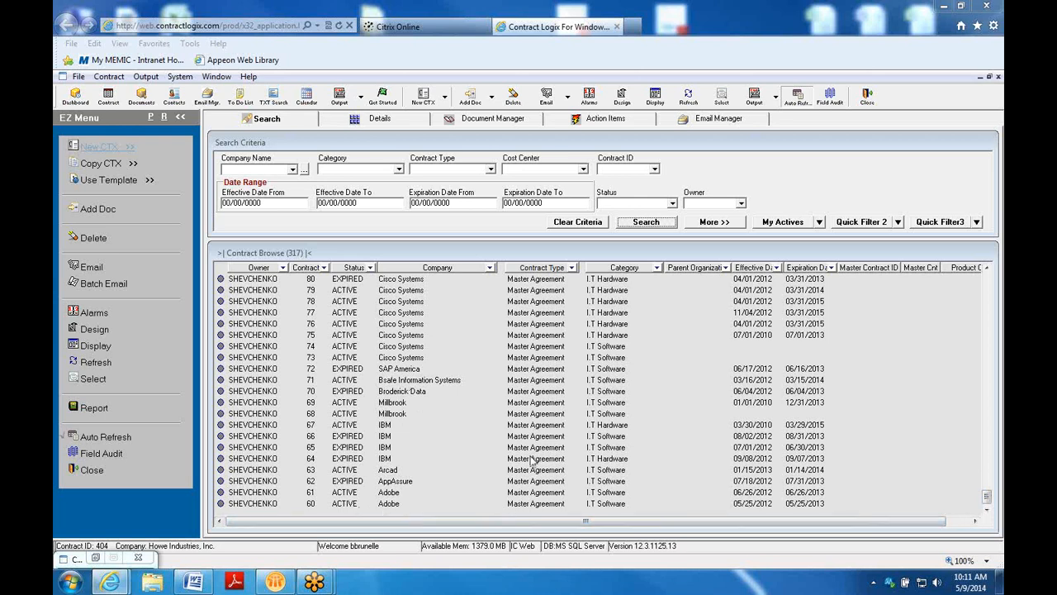
{"action": "left_click_drag", "start_coordinate": [987, 498], "coordinate": [975, 276]}
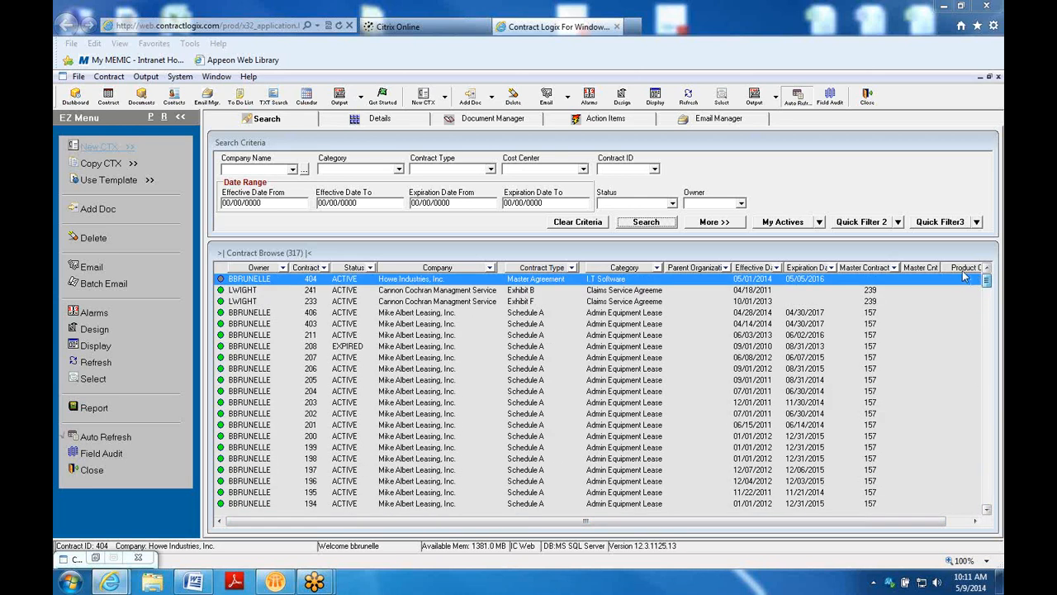
{"action": "left_click", "coordinate": [510, 291]}
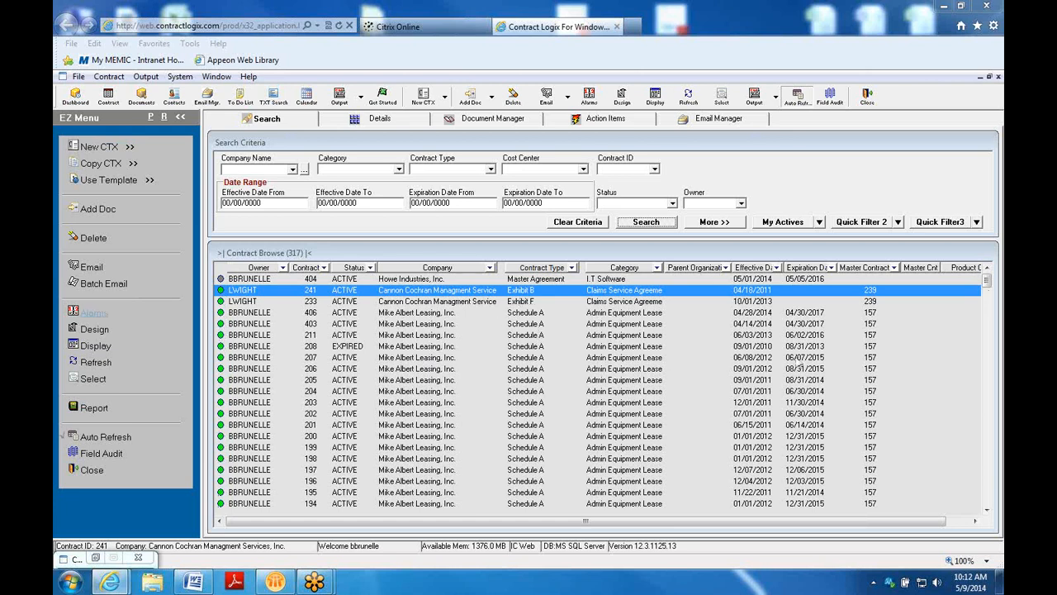
{"action": "left_click_drag", "start_coordinate": [986, 282], "coordinate": [989, 329]}
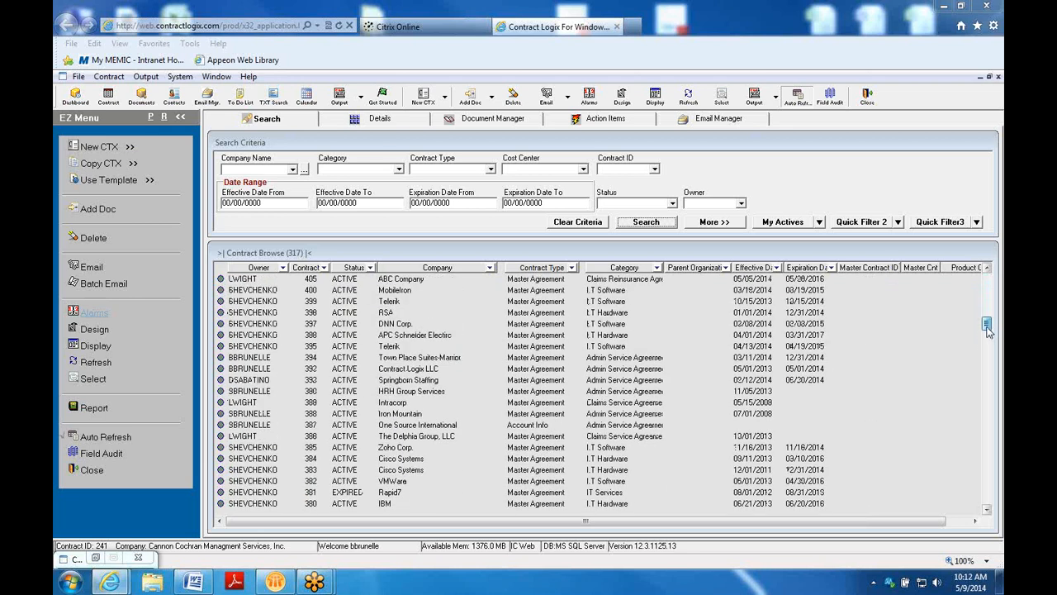
{"action": "left_click", "coordinate": [529, 424]}
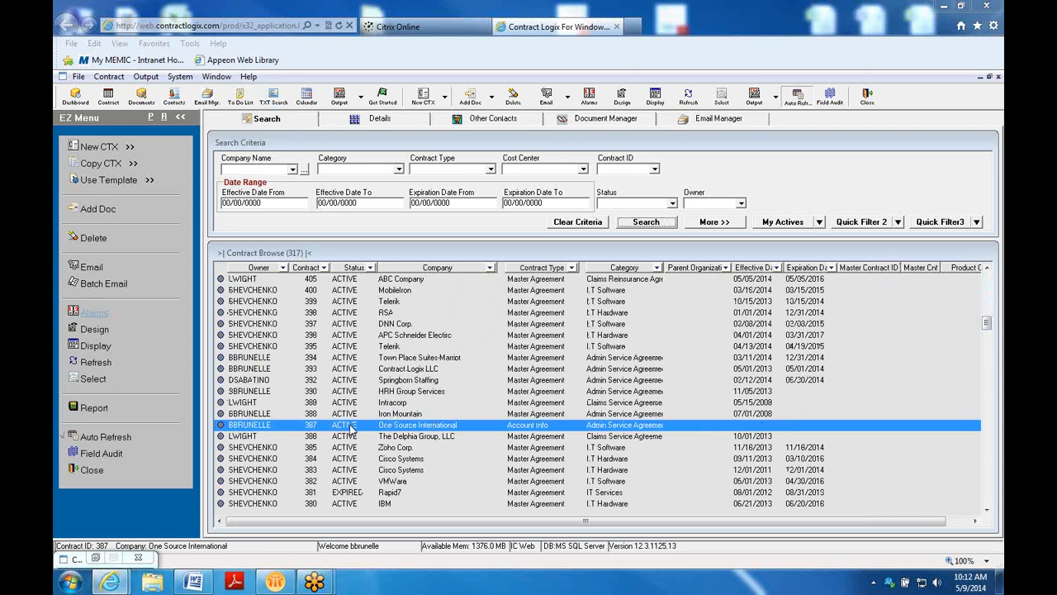
{"action": "left_click", "coordinate": [394, 347]}
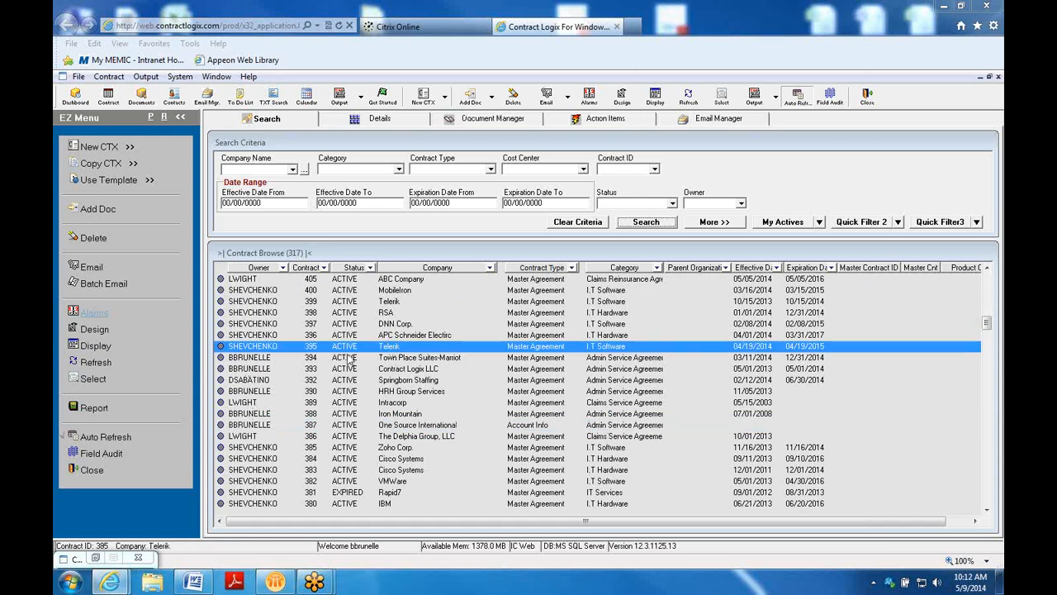
{"action": "left_click", "coordinate": [361, 493]}
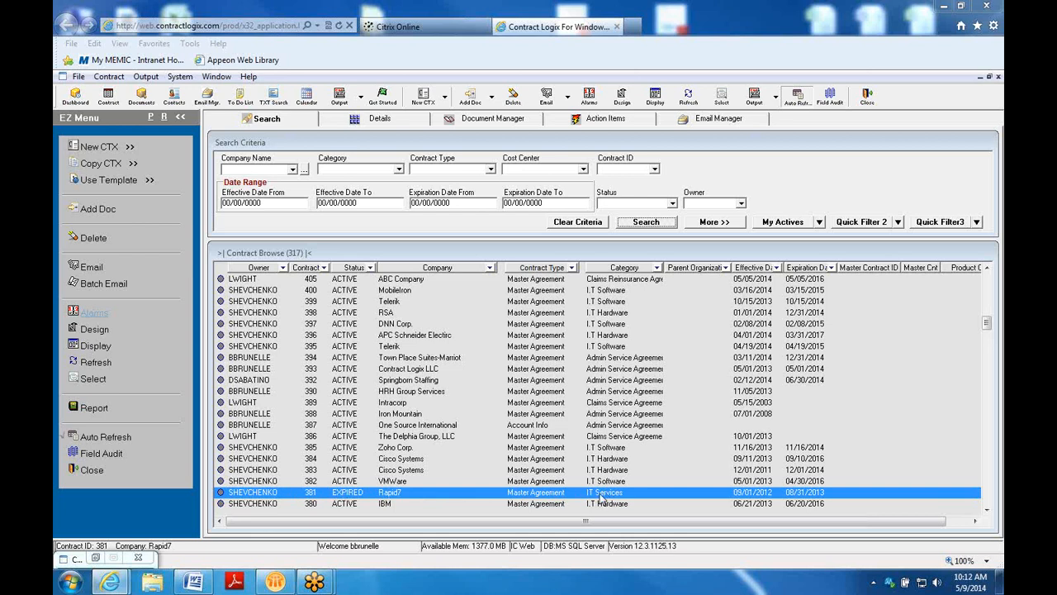
Open Rapid7 contract 381 and launch the Master Contract ID lookup
{"action": "double_click", "coordinate": [413, 493]}
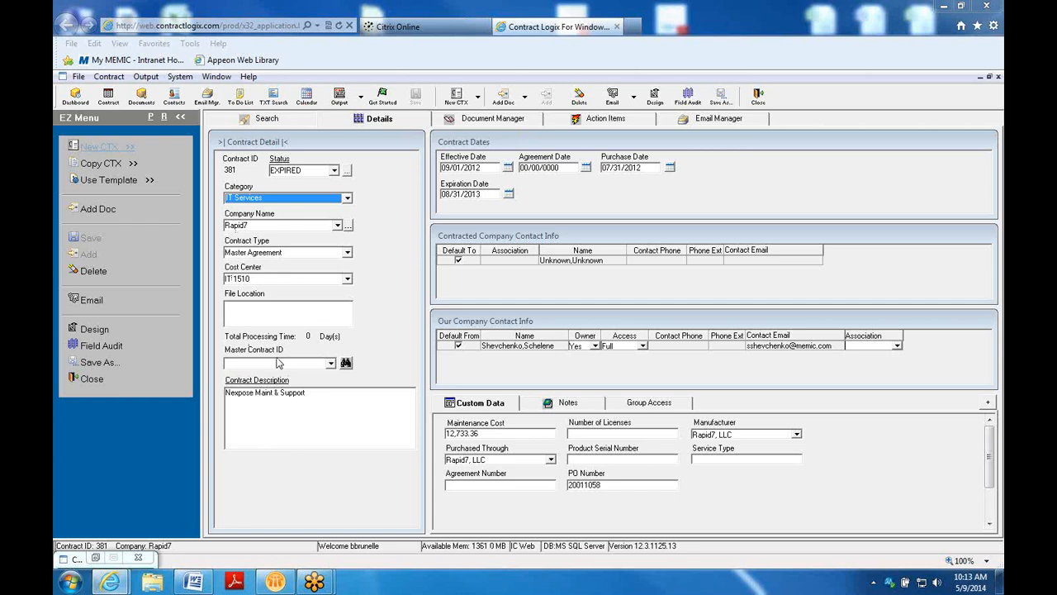
{"action": "left_click", "coordinate": [346, 365]}
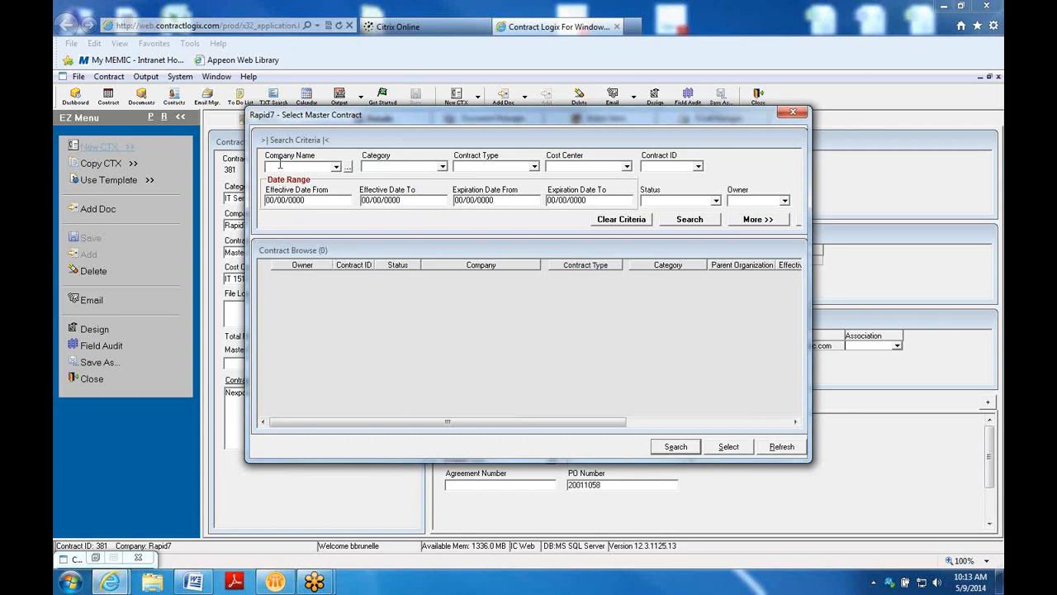
Search 'howe', select Howe Industries contract 404 as contract 381's master, and save
{"action": "type", "text": "howel"}
{"action": "left_click", "coordinate": [685, 220]}
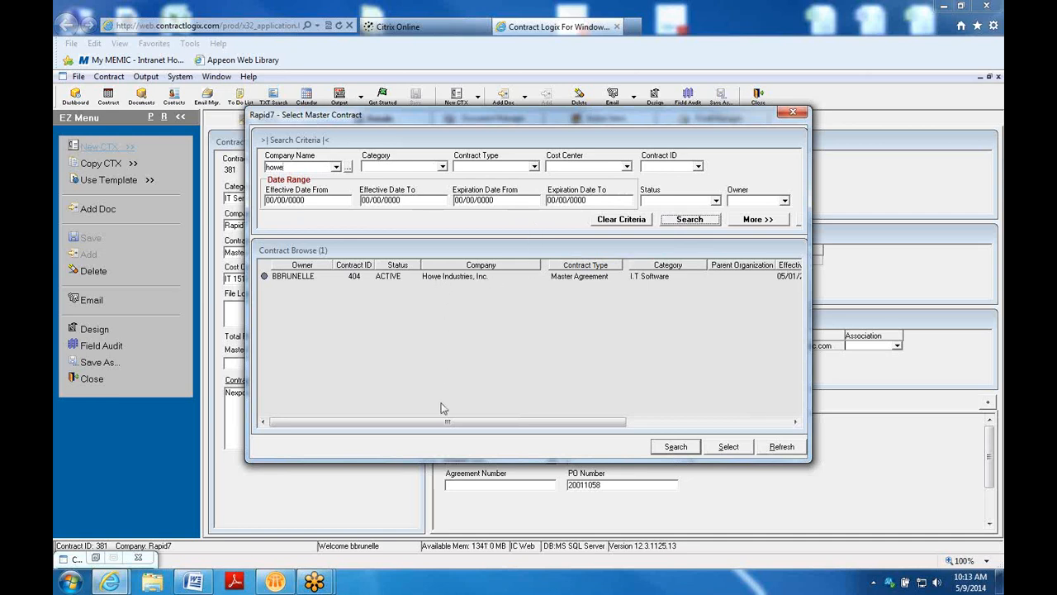
{"action": "left_click", "coordinate": [441, 281]}
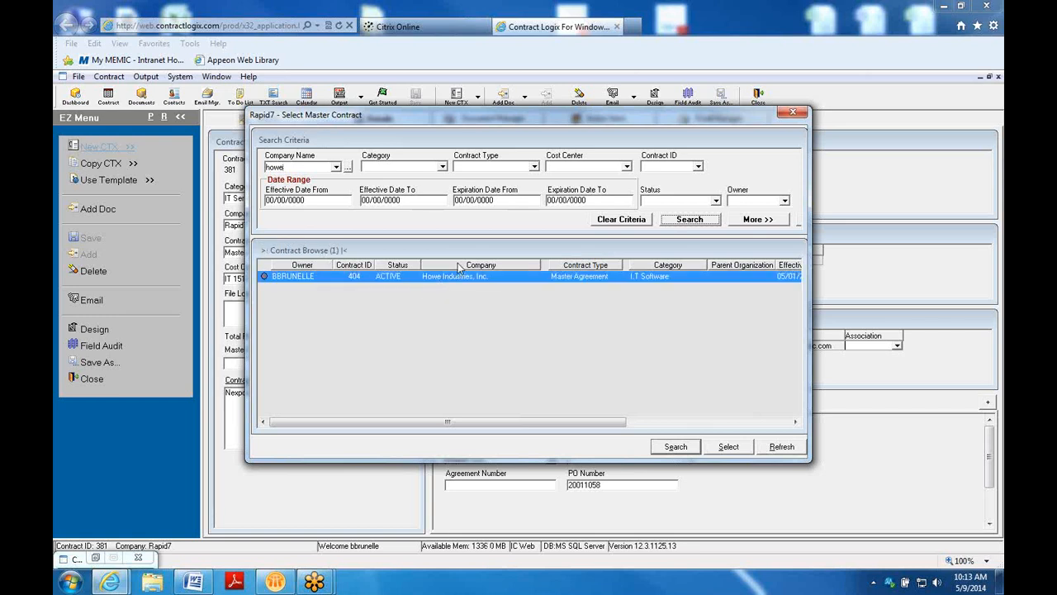
{"action": "left_click", "coordinate": [730, 448]}
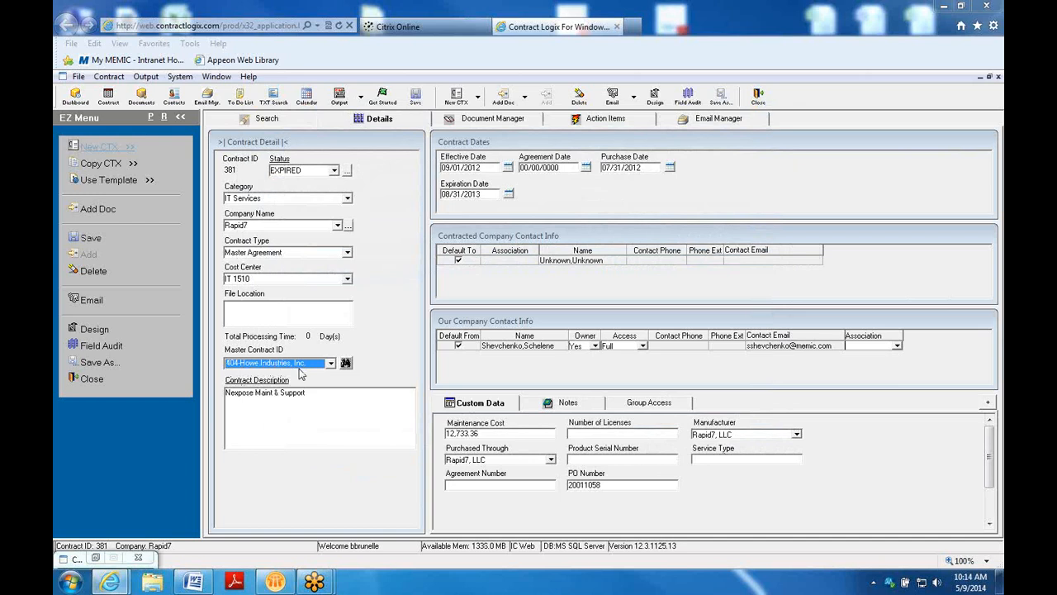
{"action": "left_click", "coordinate": [415, 98]}
{"action": "left_click", "coordinate": [289, 121]}
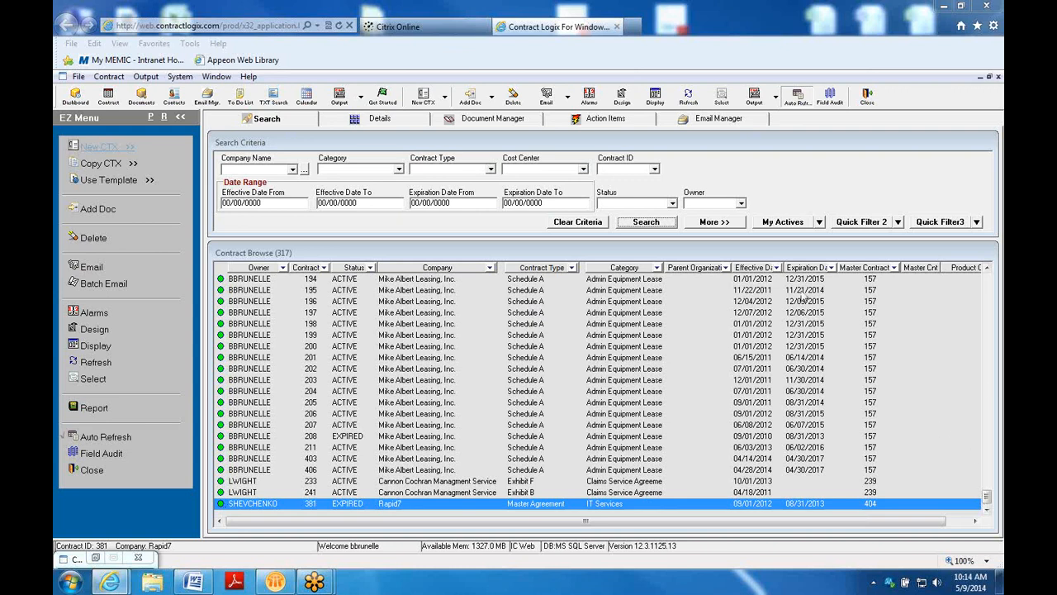
Search company name 'howe' and open the Howe Industries contract 404 record
{"action": "left_click", "coordinate": [261, 170]}
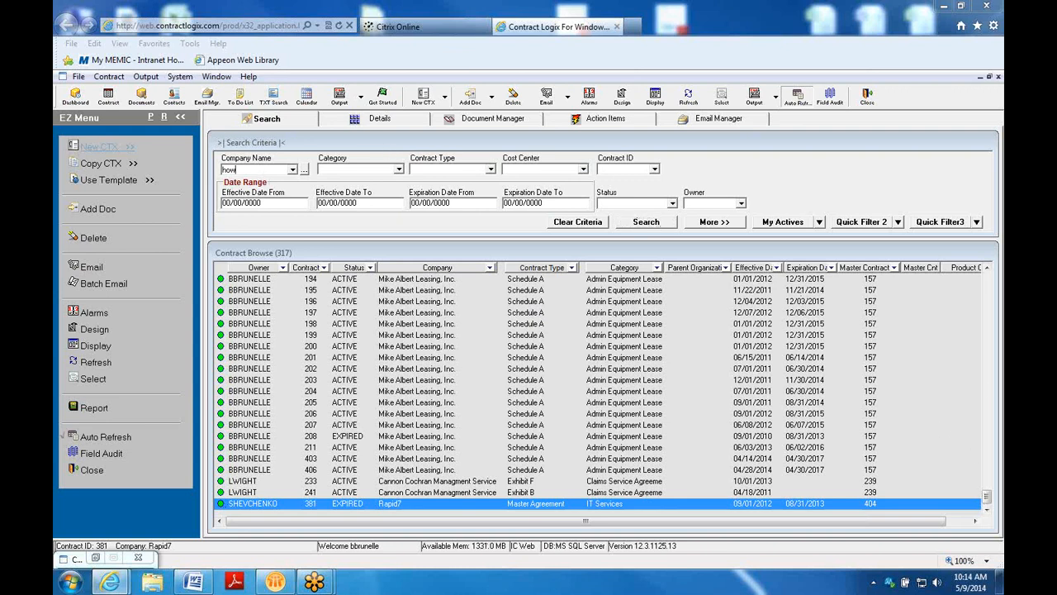
{"action": "left_click", "coordinate": [645, 222]}
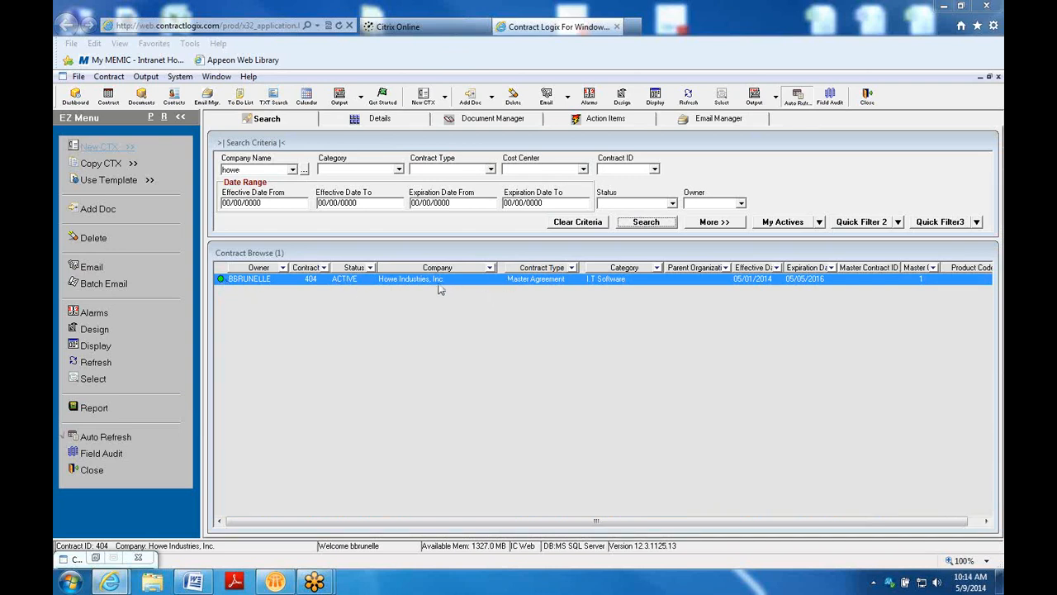
{"action": "double_click", "coordinate": [512, 281]}
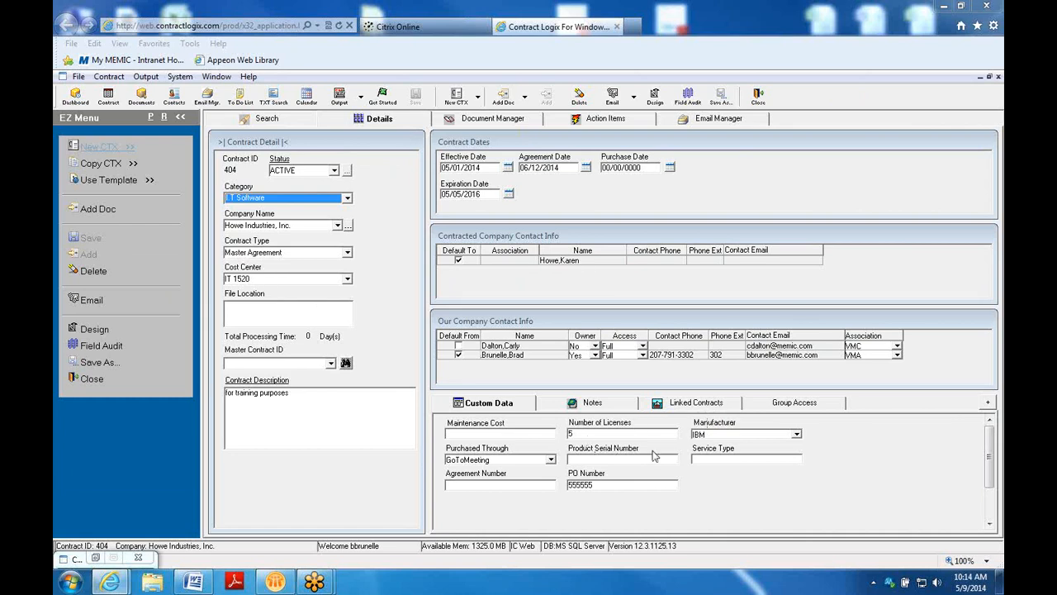
Check contract 404's Linked Contracts tab shows Rapid7 contract 381, then go back to Search
{"action": "left_click", "coordinate": [682, 404]}
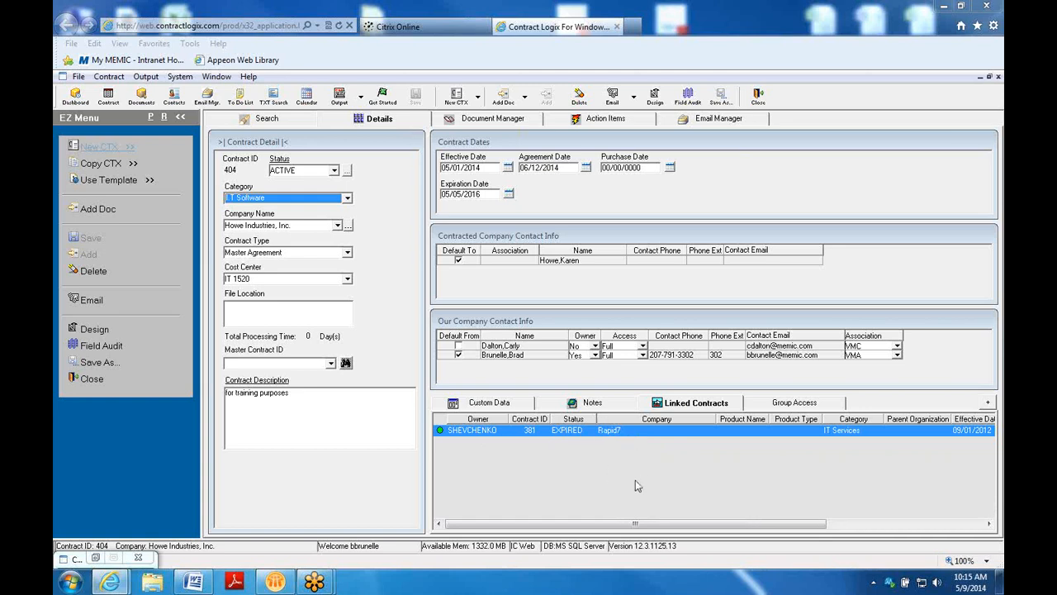
{"action": "left_click", "coordinate": [289, 124]}
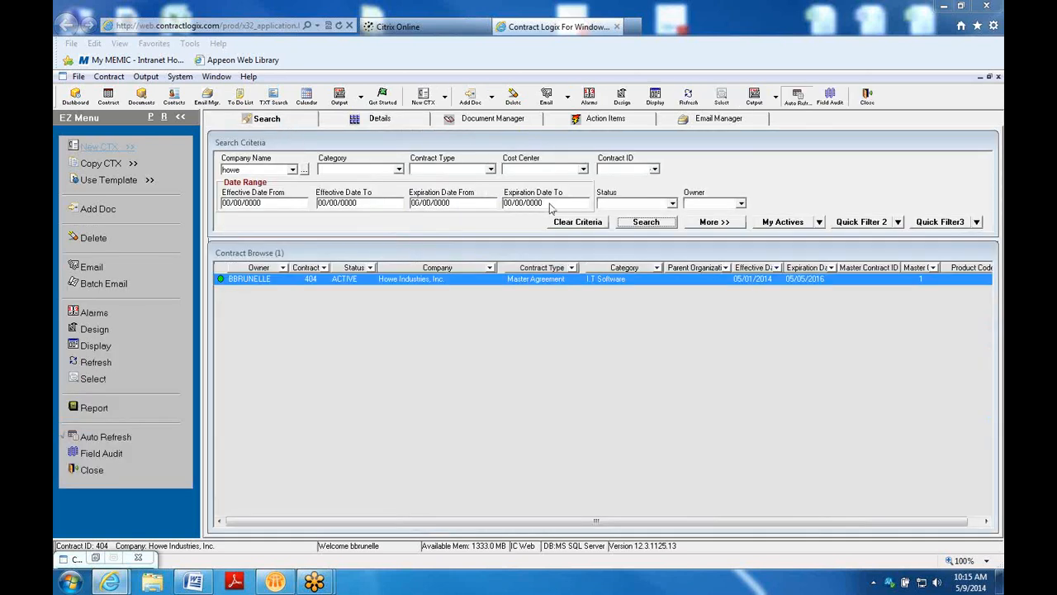
Look up contract ID 381 and verify its master contract reads 404-Howe Industries, Inc
{"action": "left_click", "coordinate": [568, 223]}
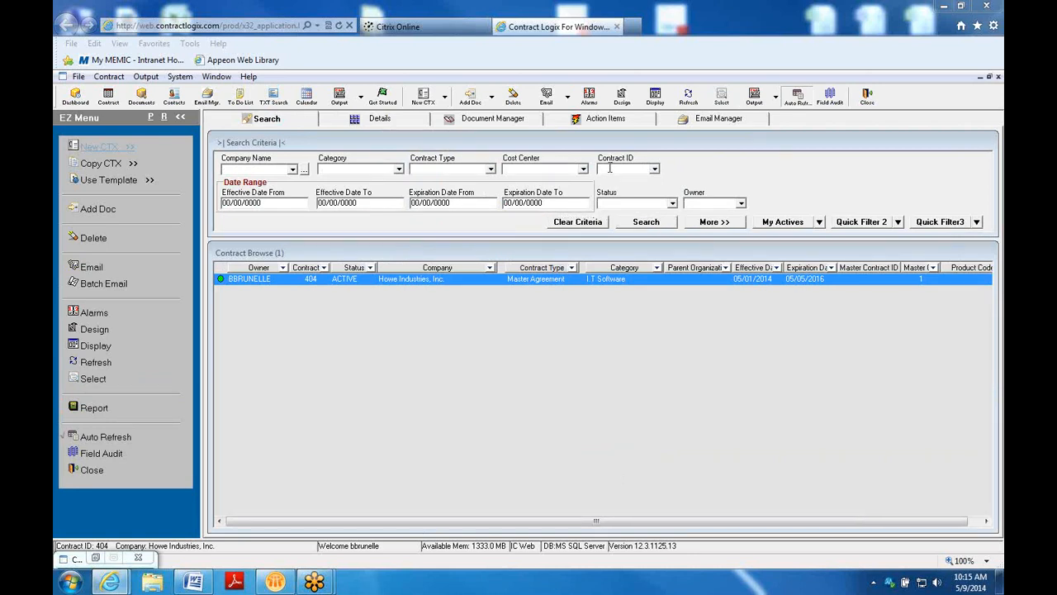
{"action": "type", "text": "381"}
{"action": "left_click", "coordinate": [645, 222]}
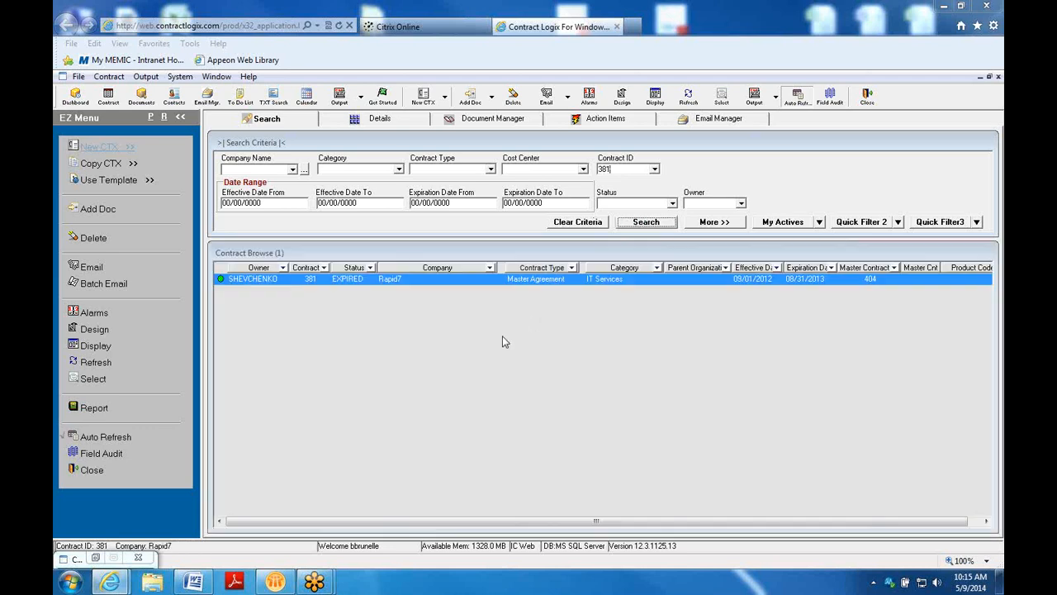
{"action": "double_click", "coordinate": [444, 282]}
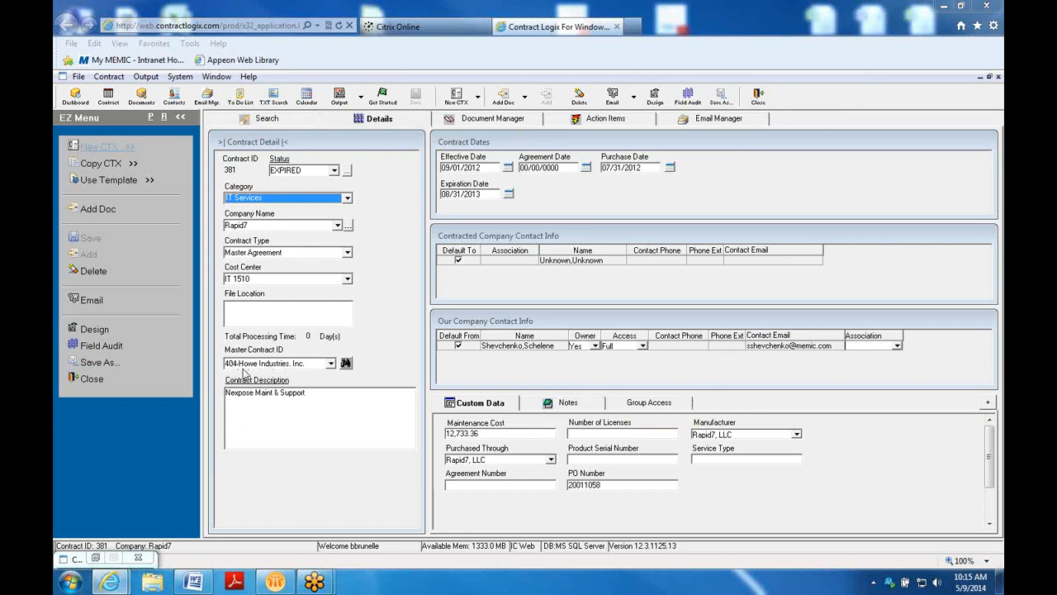
{"action": "left_click", "coordinate": [280, 123]}
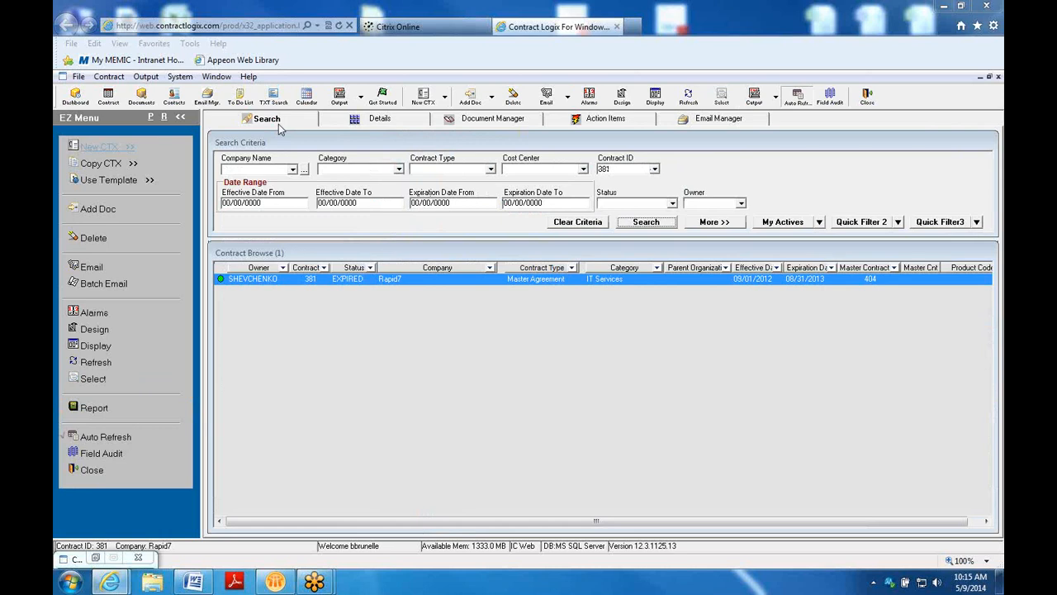
{"action": "left_click", "coordinate": [579, 222]}
Rerun the search for all 317 contracts, scroll the grid right, and collapse the EZ Menu
{"action": "left_click", "coordinate": [645, 222]}
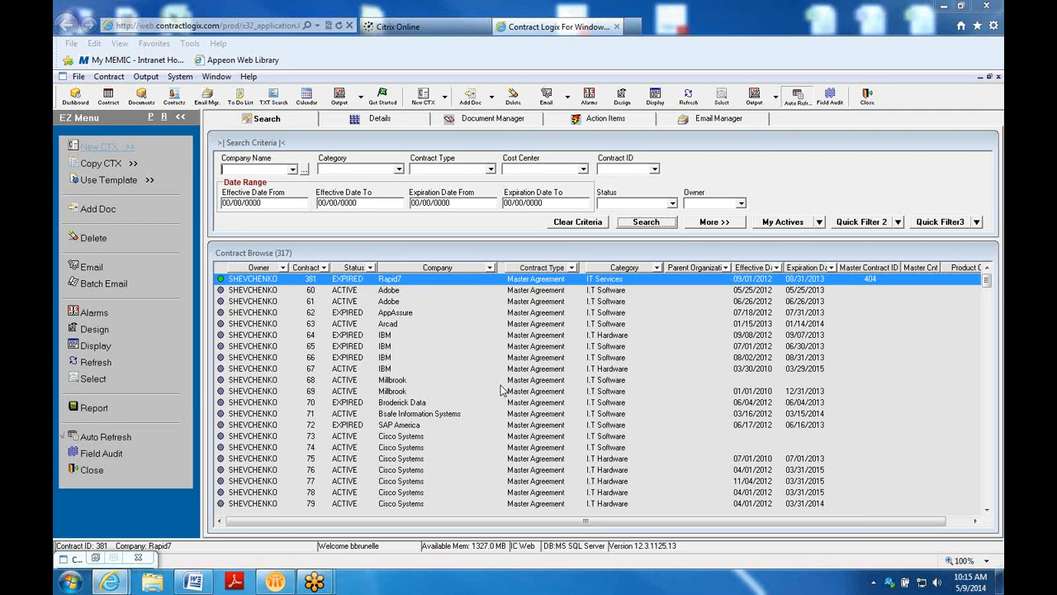
{"action": "left_click_drag", "start_coordinate": [889, 523], "coordinate": [964, 523]}
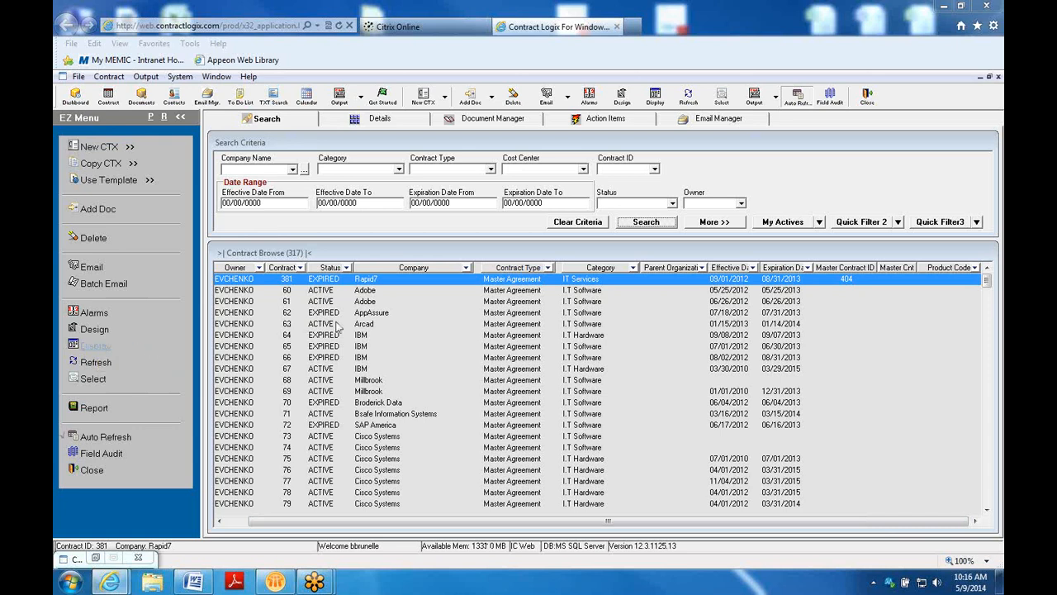
{"action": "left_click", "coordinate": [180, 117]}
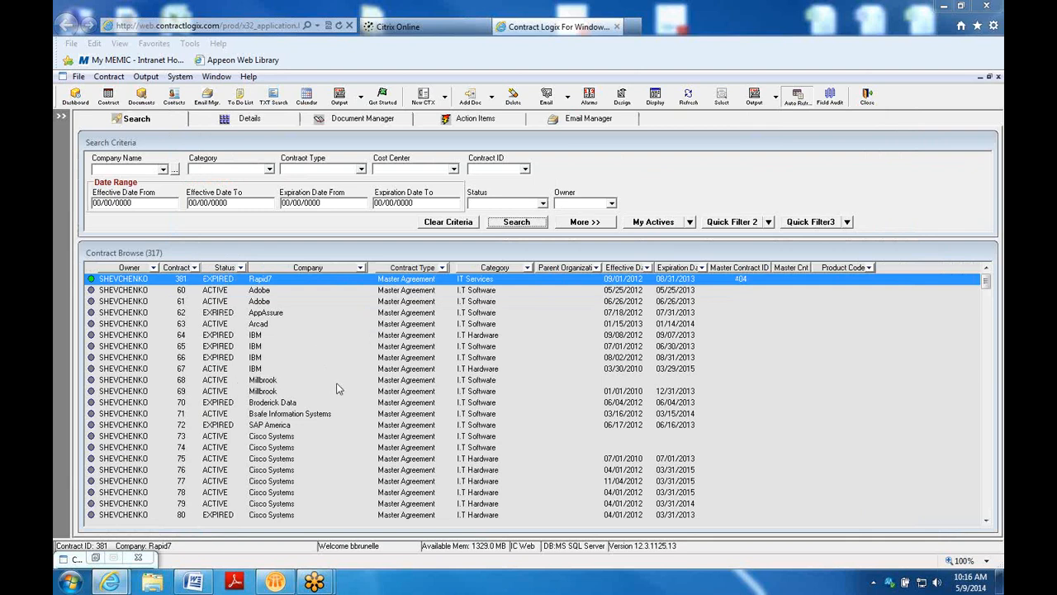
Enable Turn On Display Contract Parent Child Tree in the grid's Display settings
{"action": "right_click", "coordinate": [330, 357]}
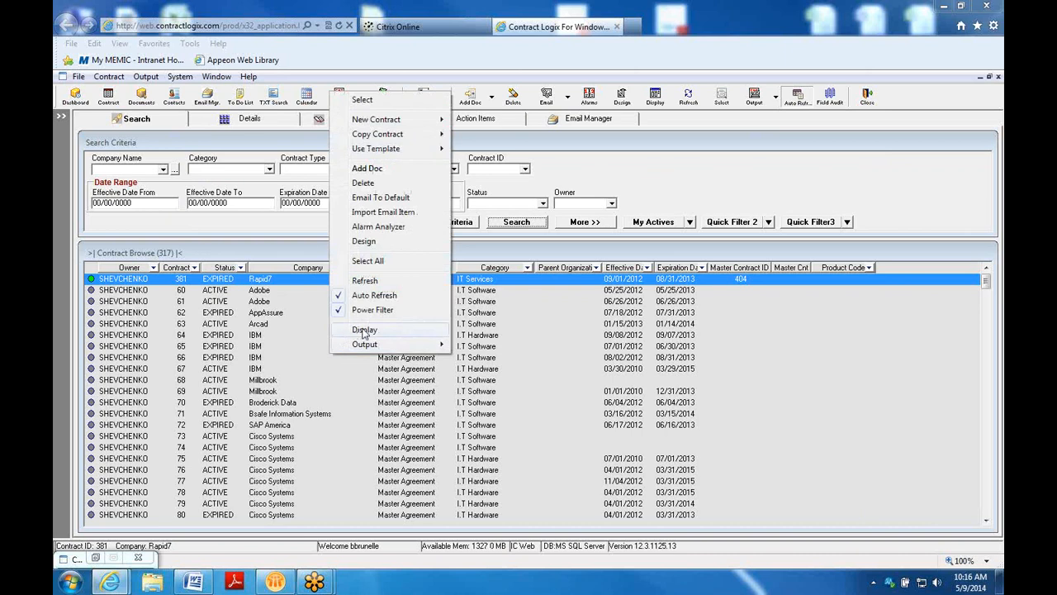
{"action": "left_click", "coordinate": [364, 329]}
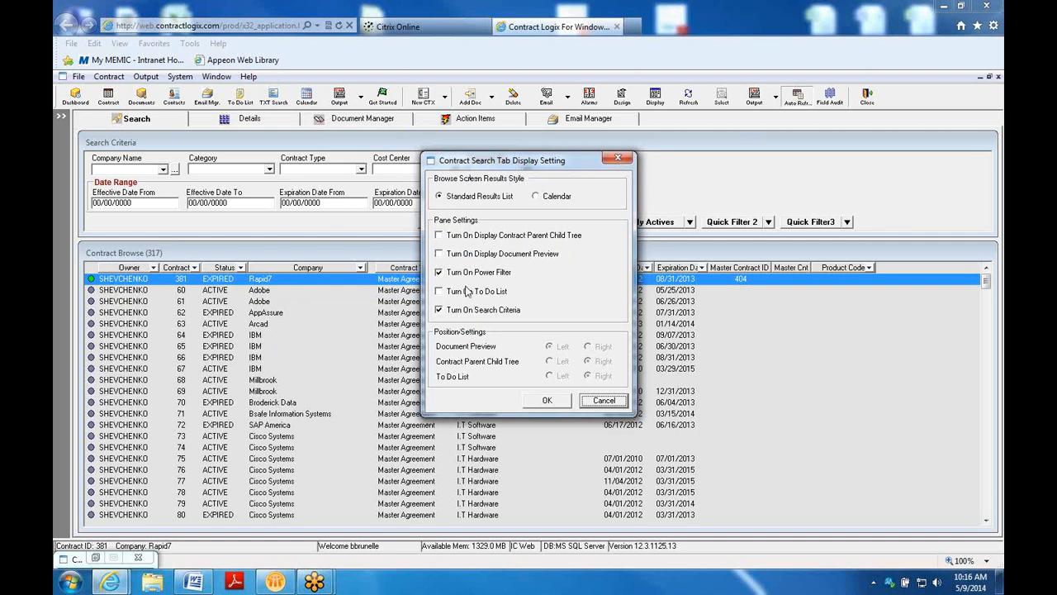
{"action": "left_click", "coordinate": [441, 237]}
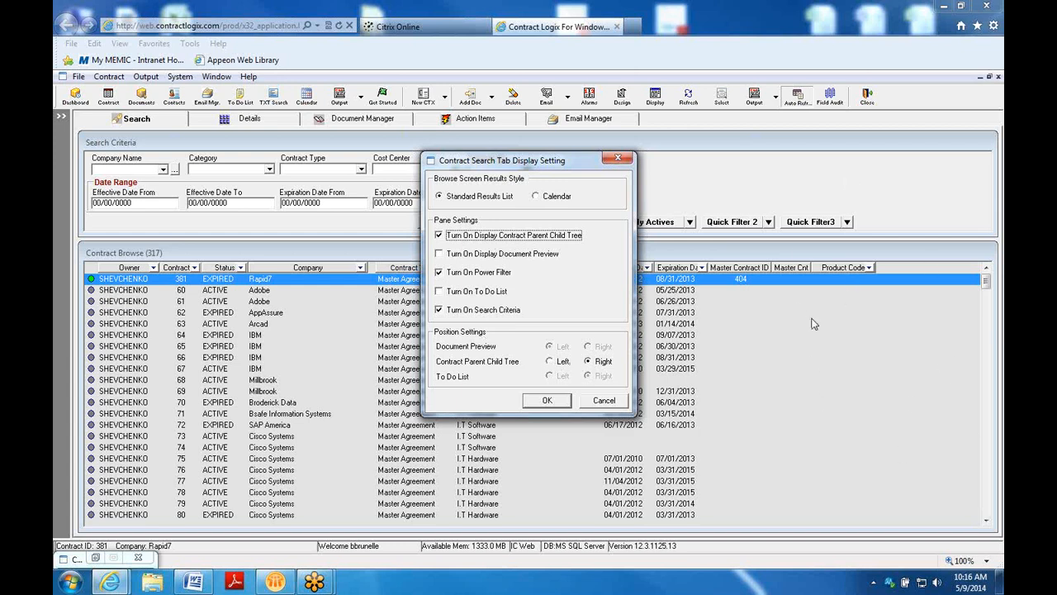
{"action": "left_click", "coordinate": [546, 401]}
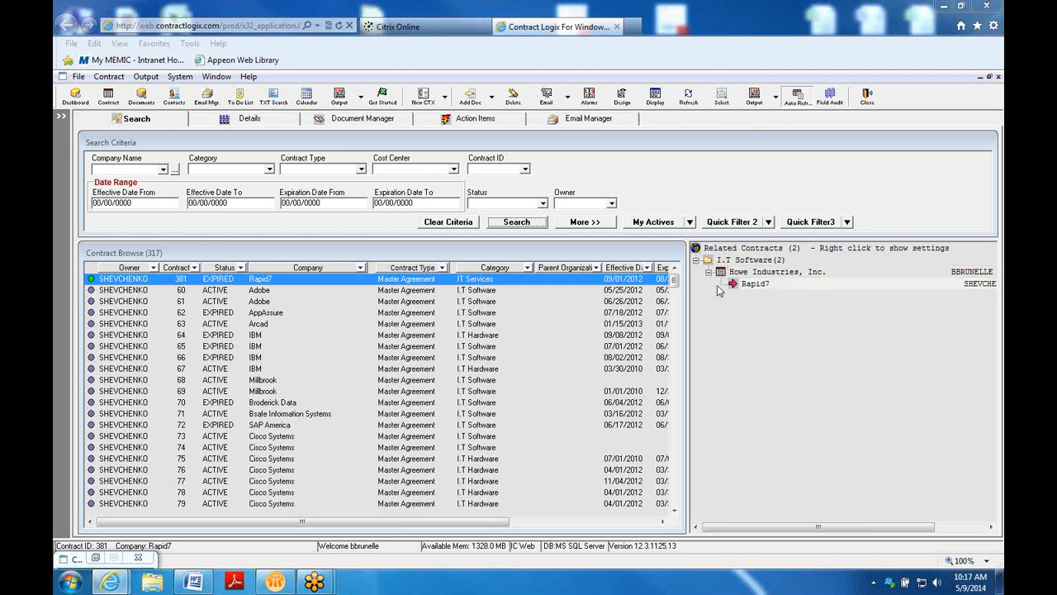
Select Rapid7 under Howe Industries in the related tree, rerun the search, and scroll to contract 404
{"action": "left_click", "coordinate": [743, 286]}
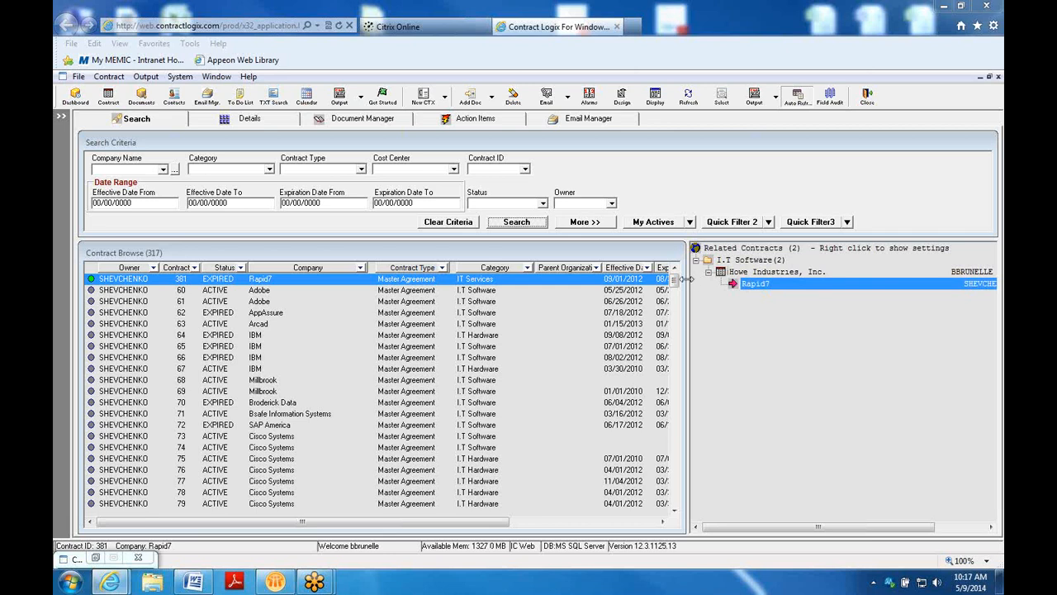
{"action": "mouse_move", "coordinate": [674, 282]}
{"action": "left_mouse_down"}
{"action": "mouse_move", "coordinate": [674, 330]}
{"action": "mouse_move", "coordinate": [674, 281]}
{"action": "left_mouse_up"}
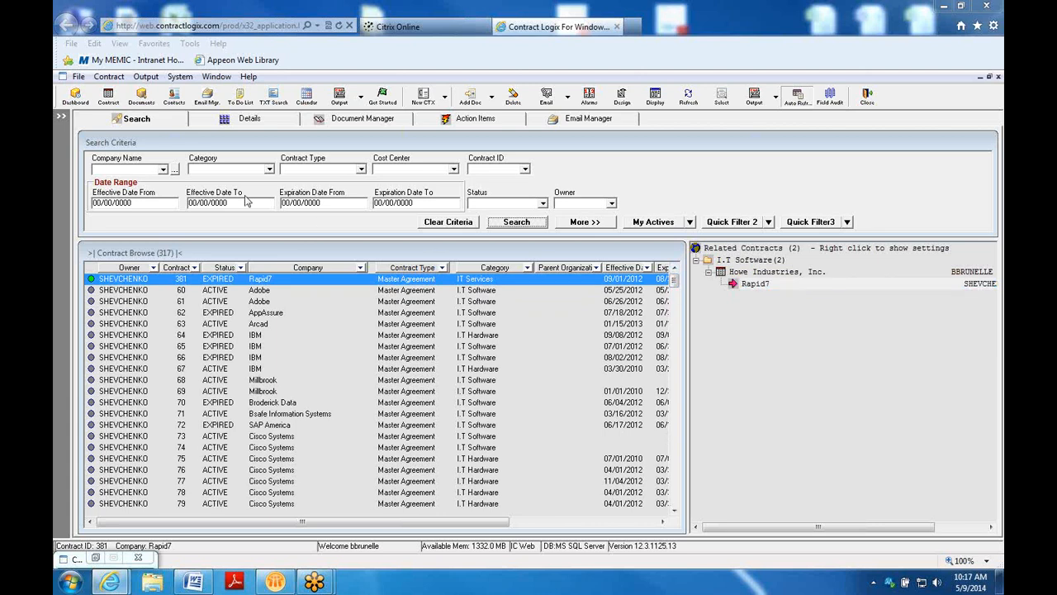
{"action": "left_click", "coordinate": [517, 221]}
{"action": "left_click_drag", "start_coordinate": [672, 282], "coordinate": [666, 553]}
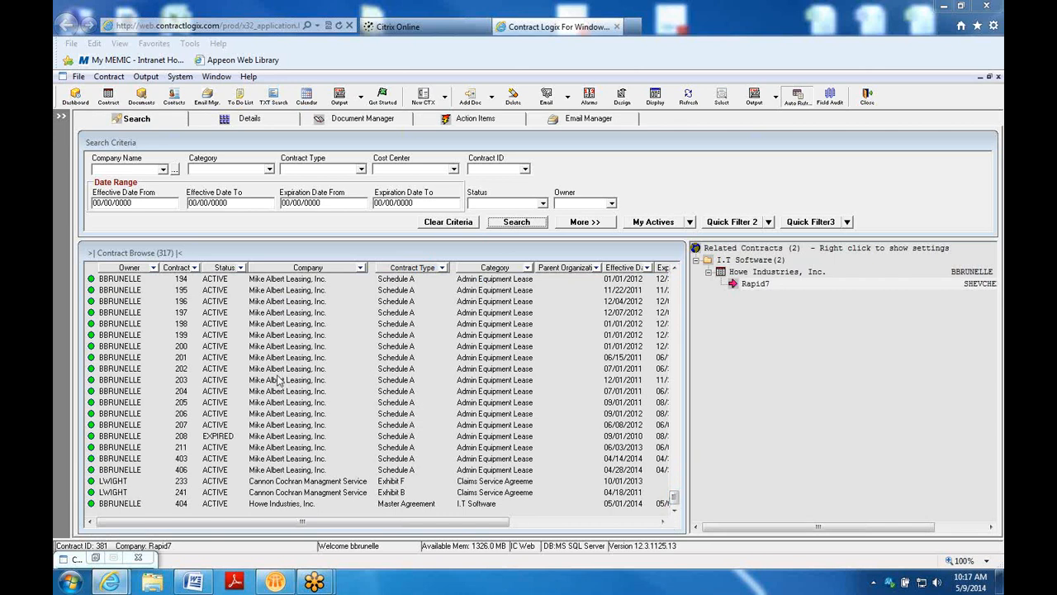
Select contract 198, then open Mike Albert Leasing's parent contract 157 and its child contract 158 from the tree
{"action": "left_click", "coordinate": [132, 324]}
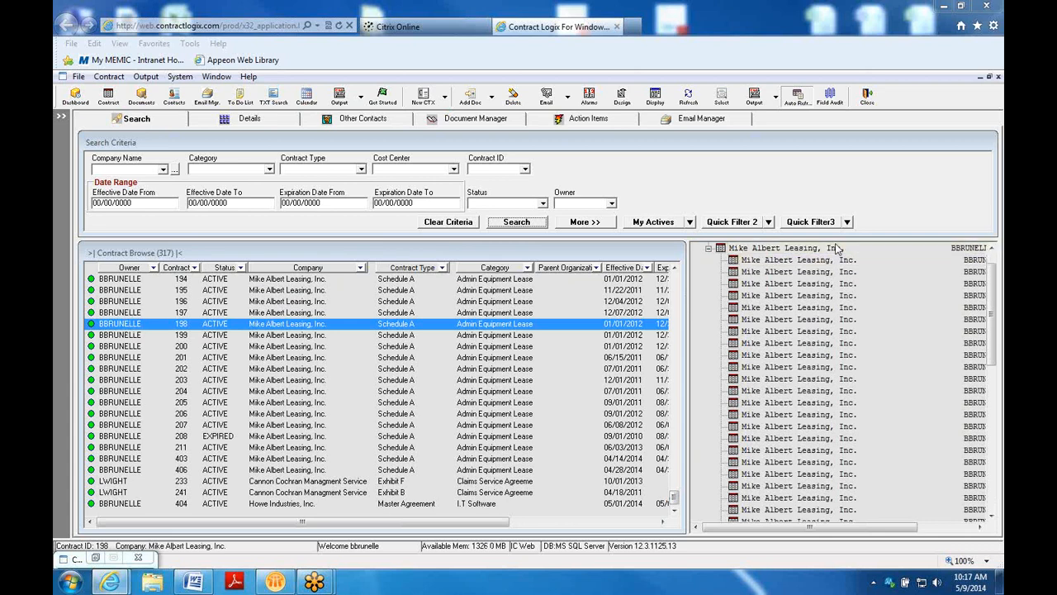
{"action": "left_click", "coordinate": [748, 249]}
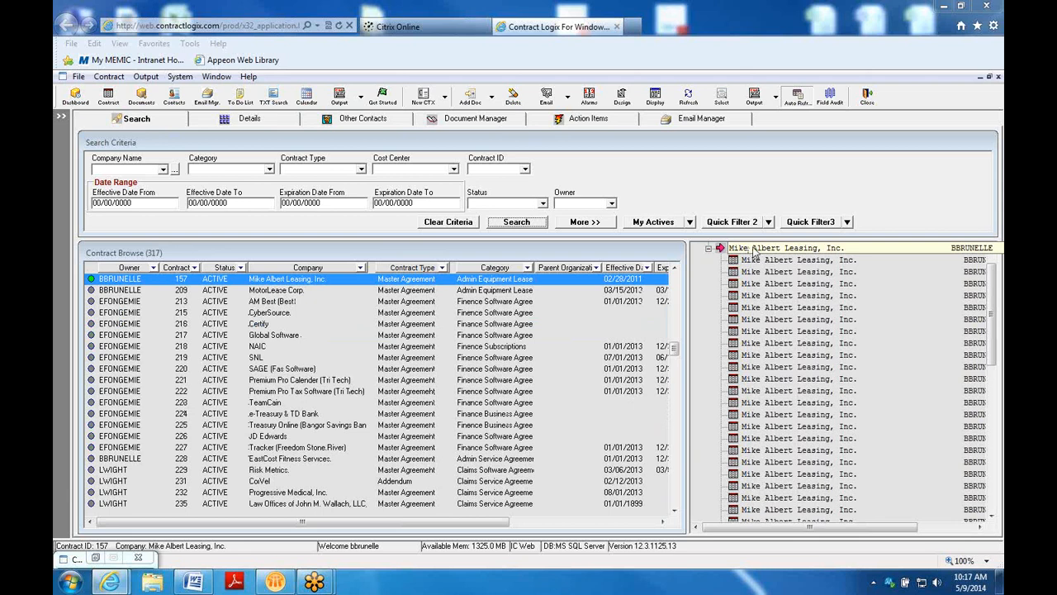
{"action": "left_click", "coordinate": [774, 263]}
{"action": "double_click", "coordinate": [774, 264]}
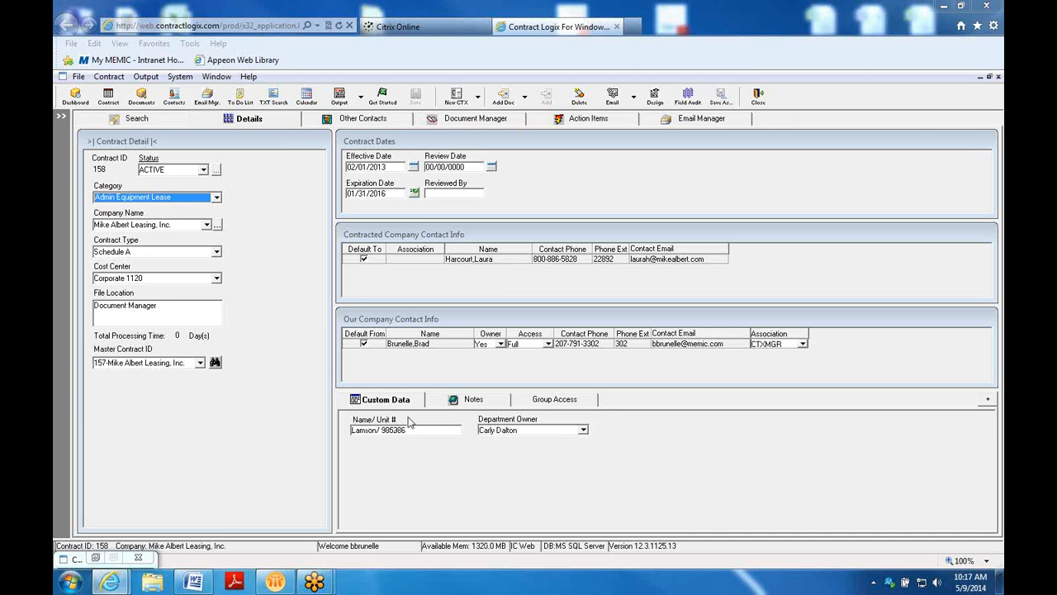
{"action": "left_click", "coordinate": [148, 119]}
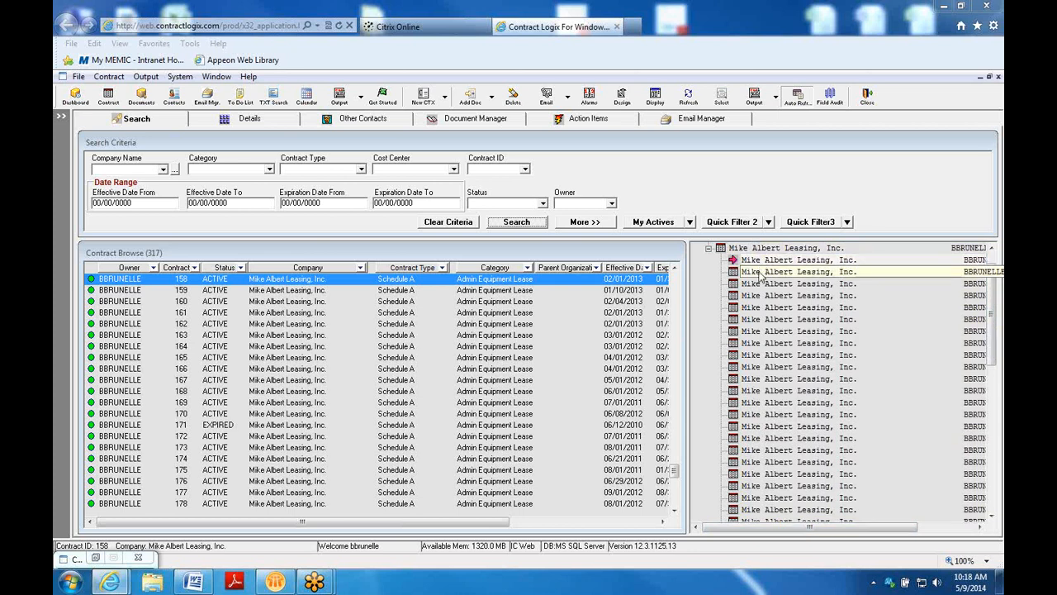
{"action": "left_click_drag", "start_coordinate": [814, 527], "coordinate": [709, 535]}
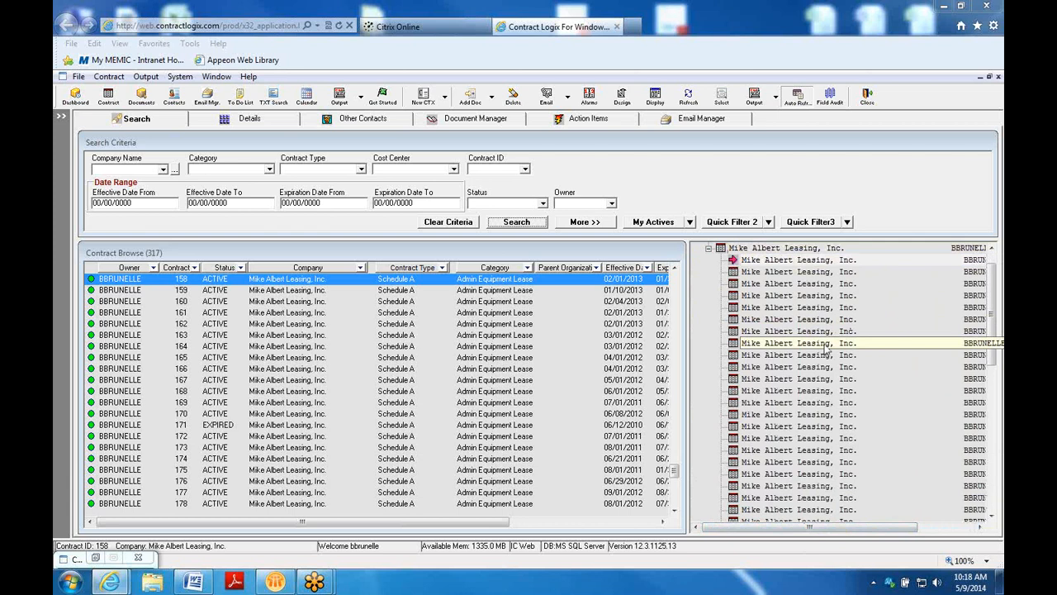
{"action": "right_click", "coordinate": [797, 307]}
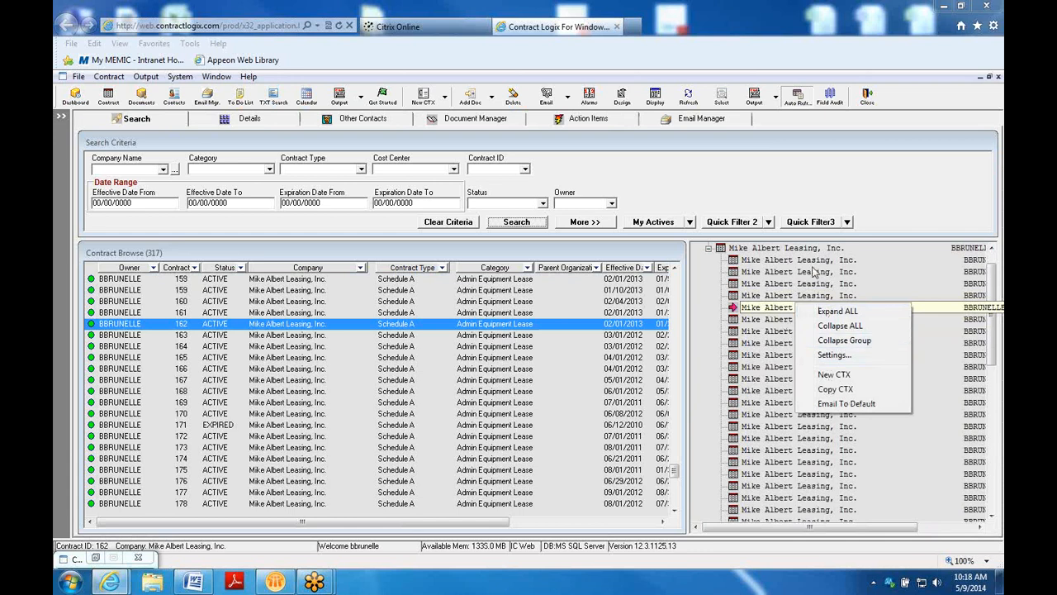
{"action": "left_click", "coordinate": [834, 354]}
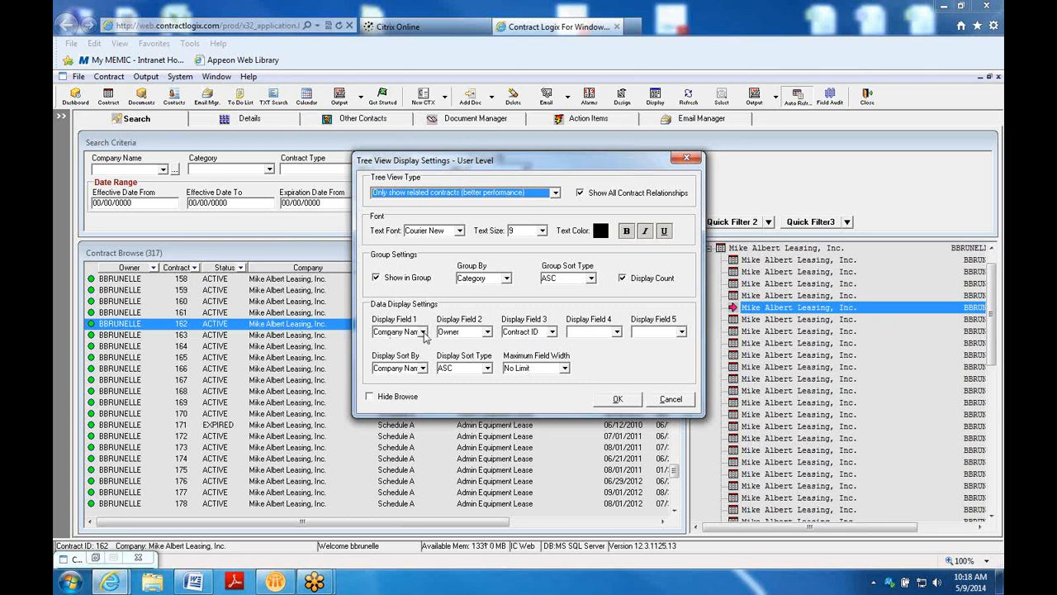
{"action": "left_click", "coordinate": [616, 333]}
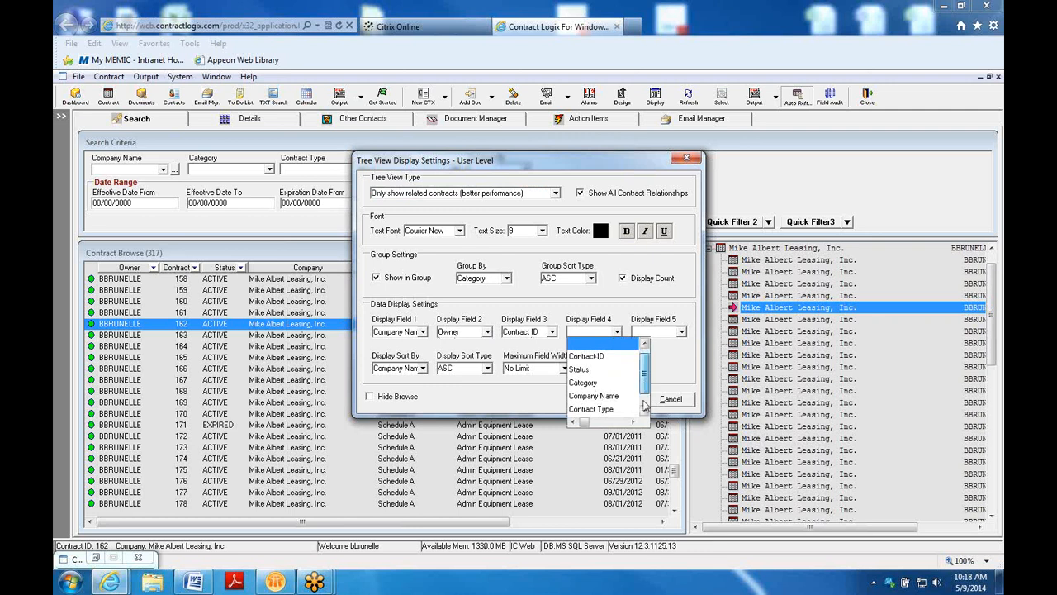
{"action": "scroll", "coordinate": [645, 386], "scroll_direction": "down", "scroll_amount": 1}
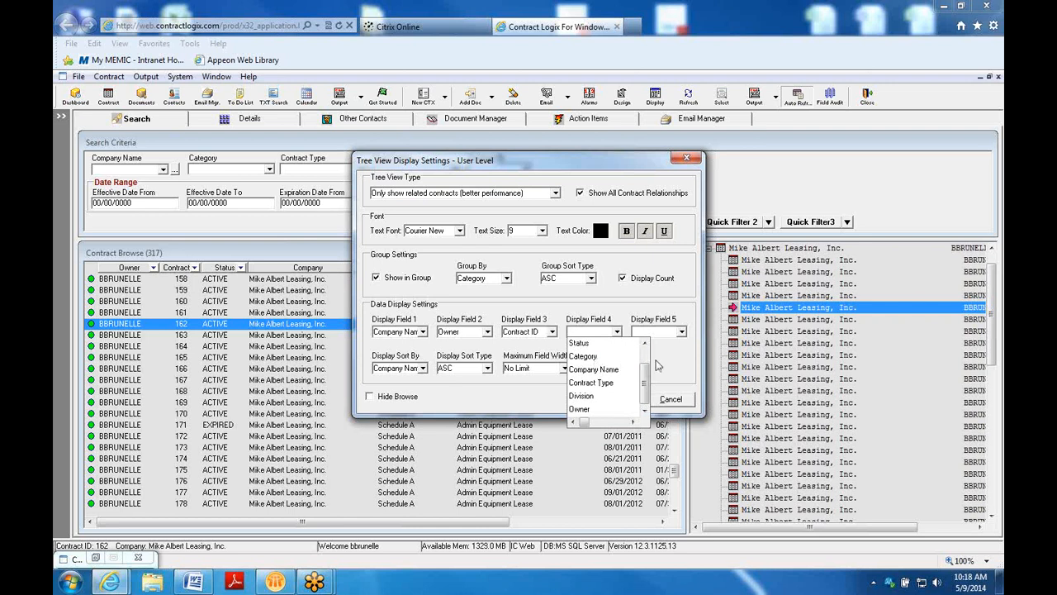
{"action": "left_click", "coordinate": [665, 401]}
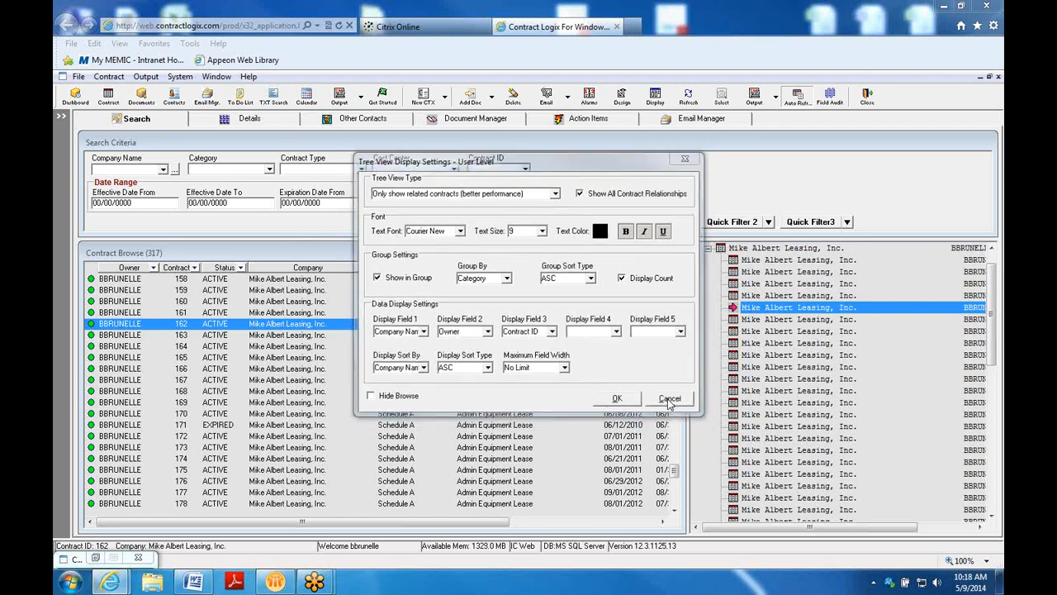
{"action": "left_click", "coordinate": [669, 401]}
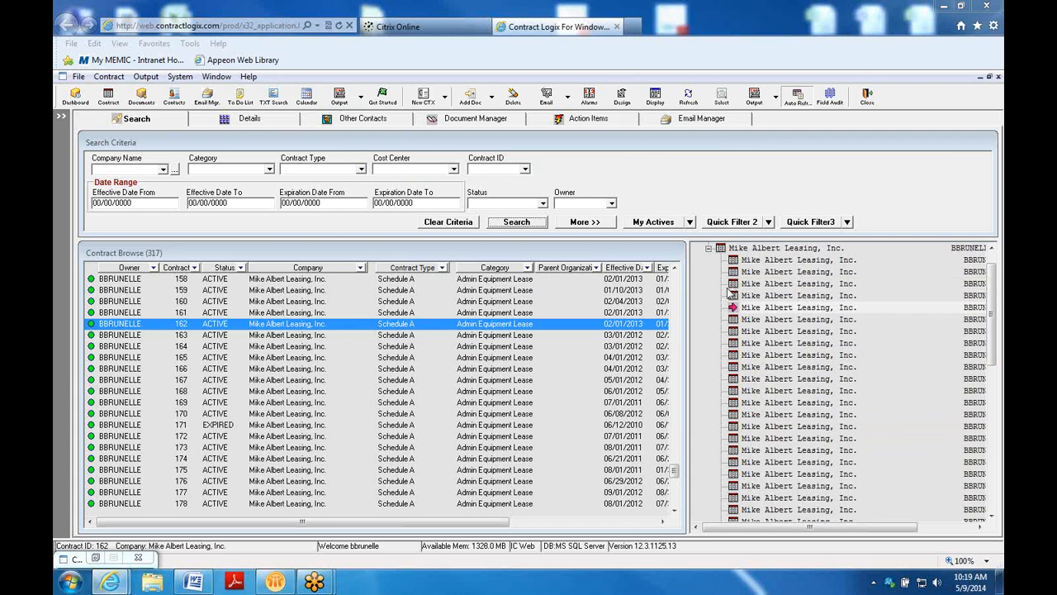
{"action": "right_click", "coordinate": [721, 258]}
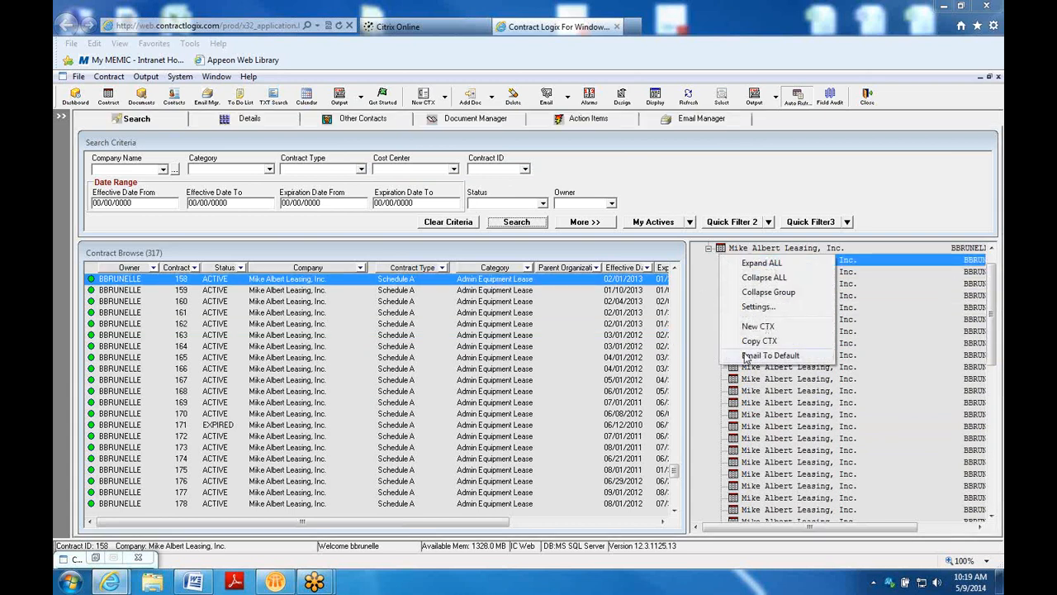
{"action": "left_click", "coordinate": [758, 306]}
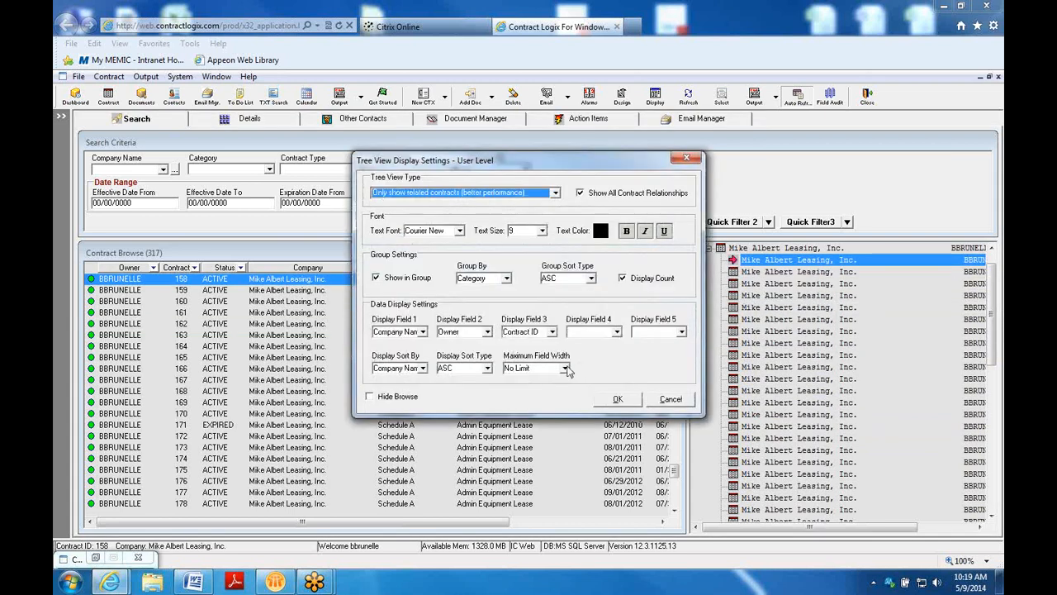
{"action": "left_click", "coordinate": [616, 332]}
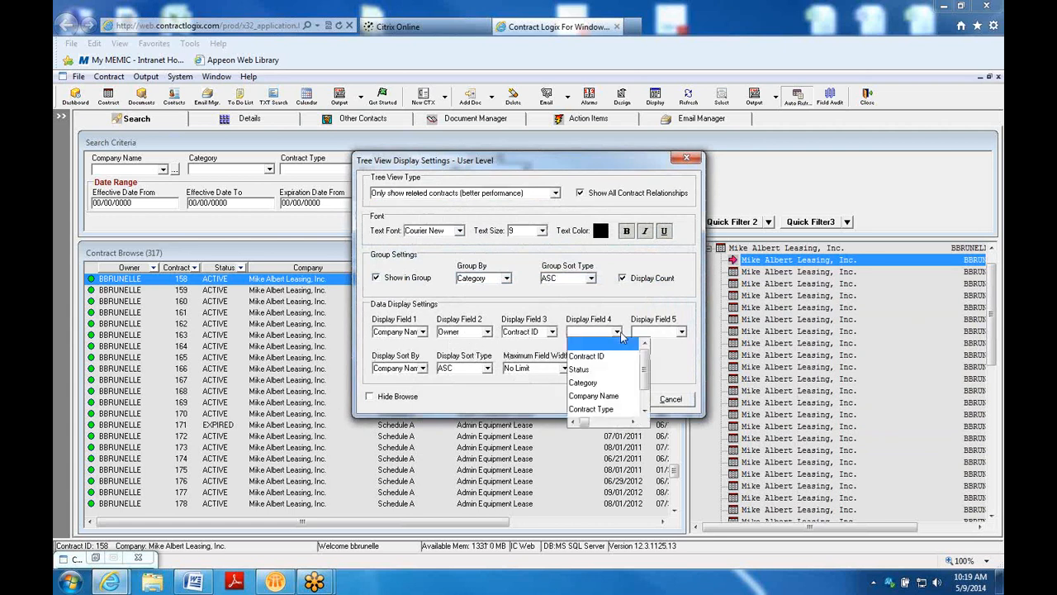
{"action": "scroll", "coordinate": [636, 403], "scroll_direction": "down", "scroll_amount": 1}
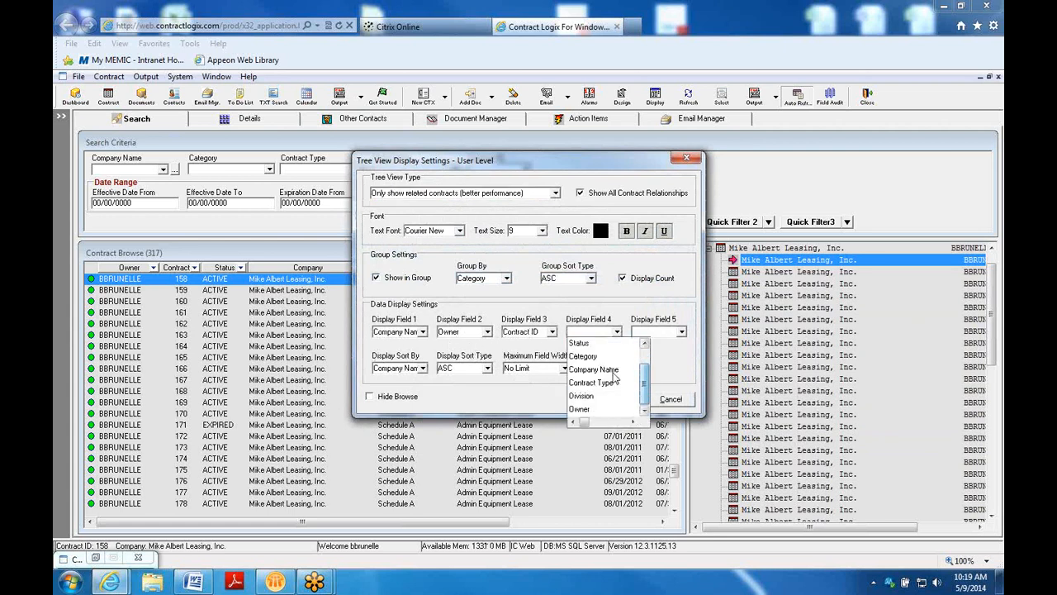
{"action": "left_click_drag", "start_coordinate": [646, 387], "coordinate": [649, 361]}
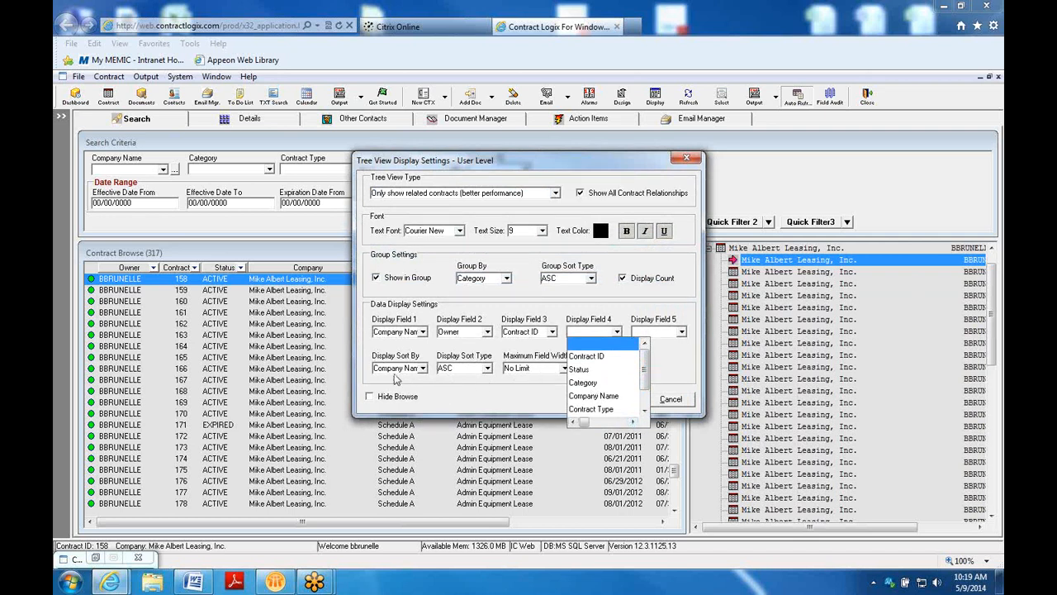
{"action": "left_click", "coordinate": [671, 370]}
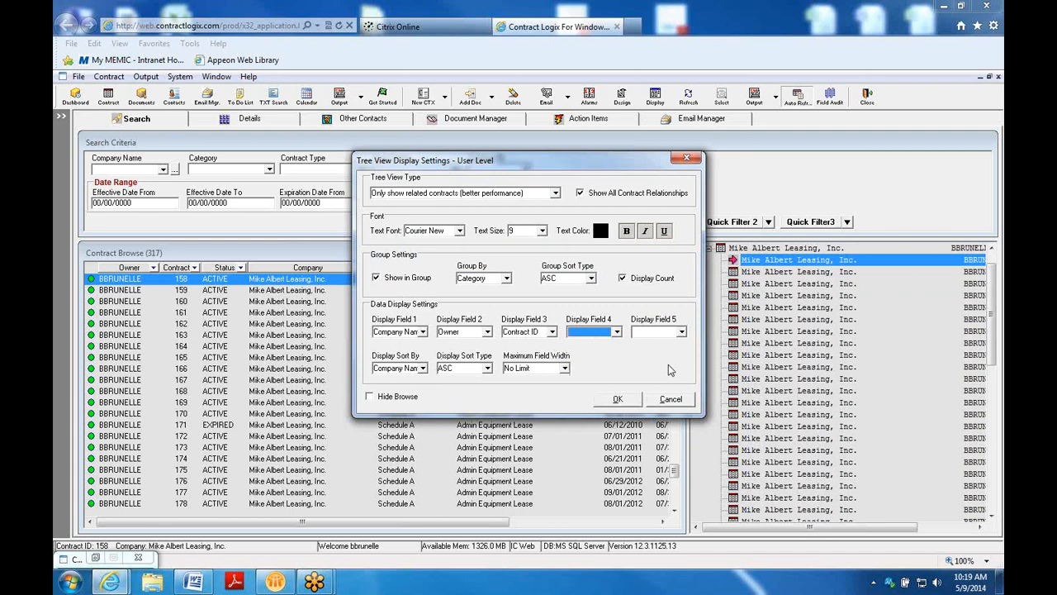
{"action": "left_click", "coordinate": [671, 401]}
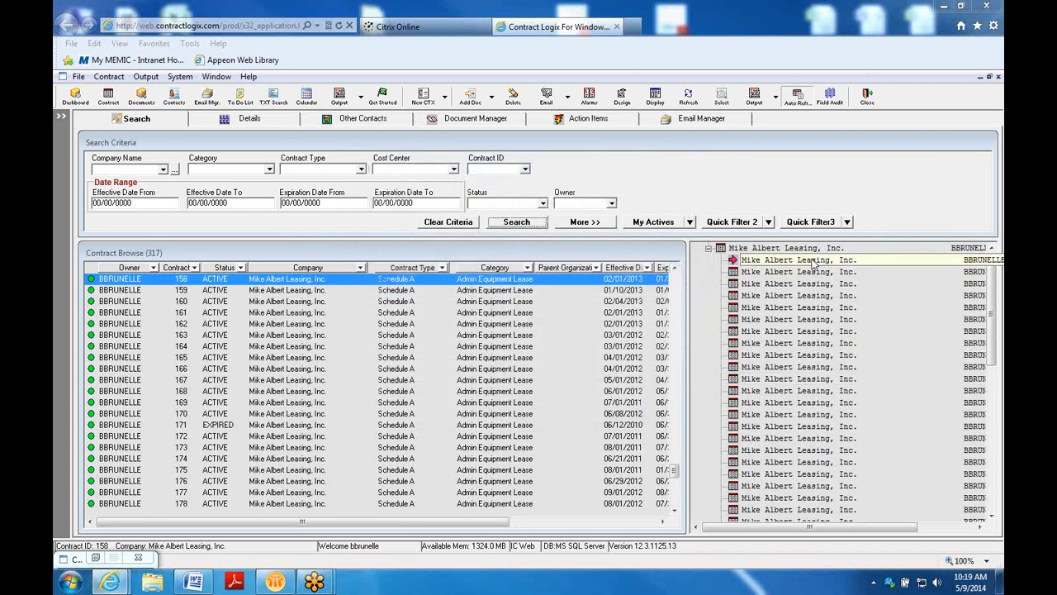
Jump to Mike Albert Leasing's sibling contracts 160 and 162 from the Related Contracts tree
{"action": "left_click", "coordinate": [777, 284]}
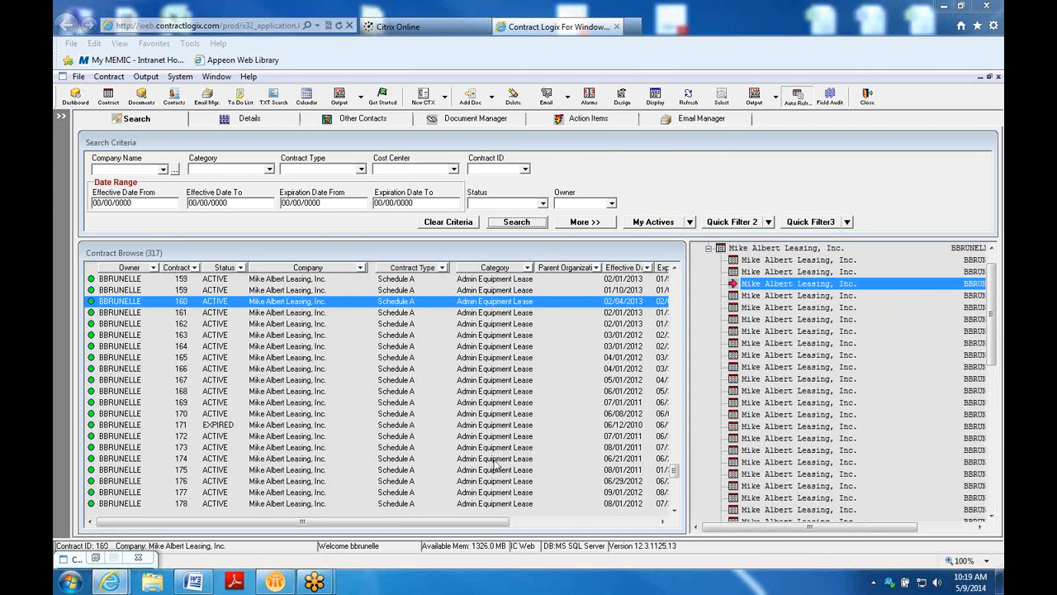
{"action": "left_click", "coordinate": [472, 521]}
{"action": "left_click_drag", "start_coordinate": [472, 525], "coordinate": [392, 521]}
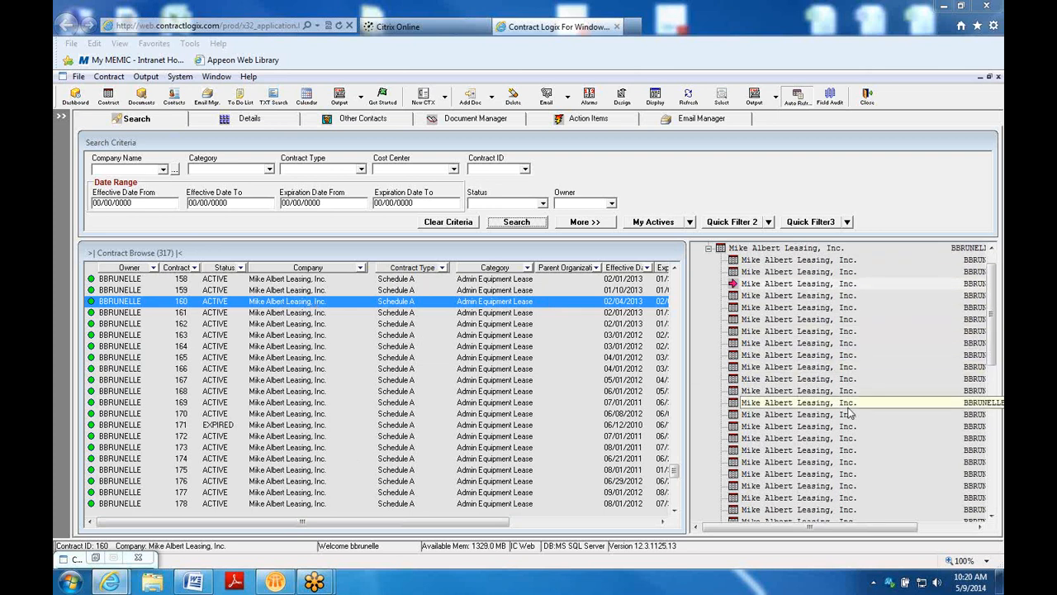
{"action": "left_click", "coordinate": [791, 309]}
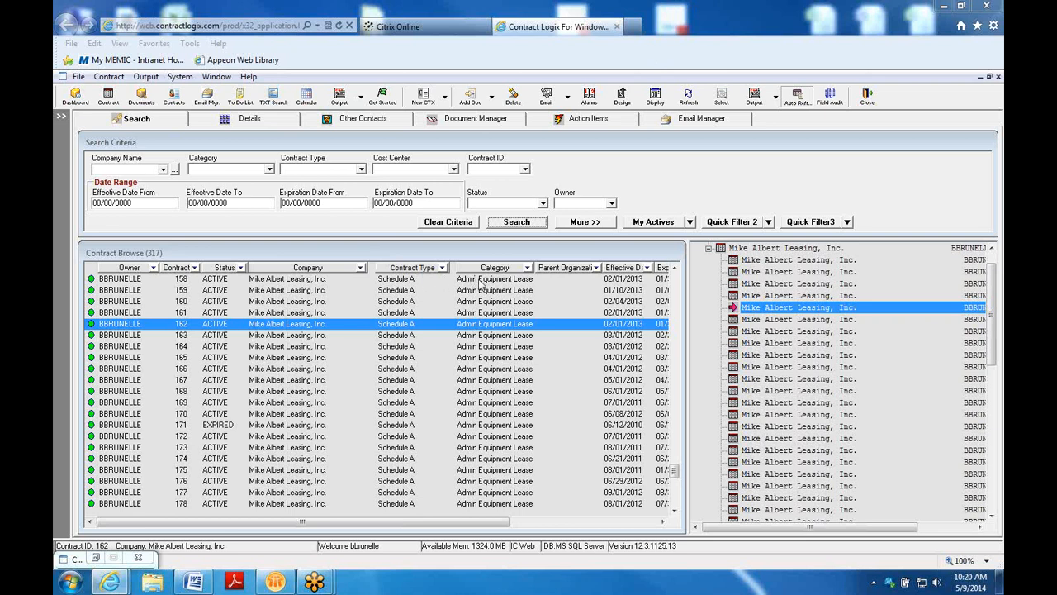
Scroll the full 317-contract browse list to show contracts from 151 onward
{"action": "left_click", "coordinate": [493, 326]}
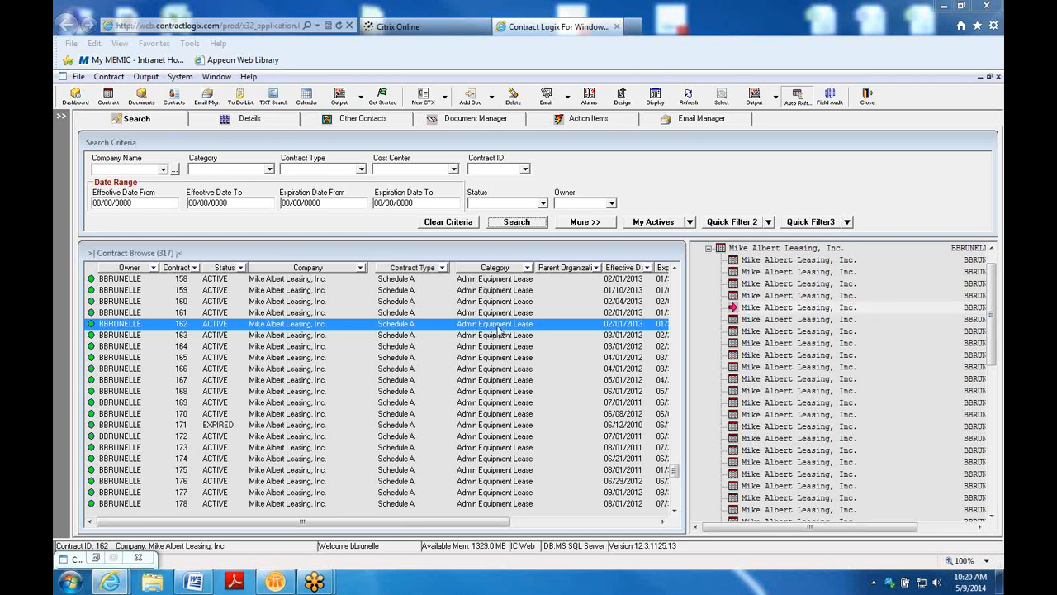
{"action": "left_click_drag", "start_coordinate": [672, 472], "coordinate": [676, 275]}
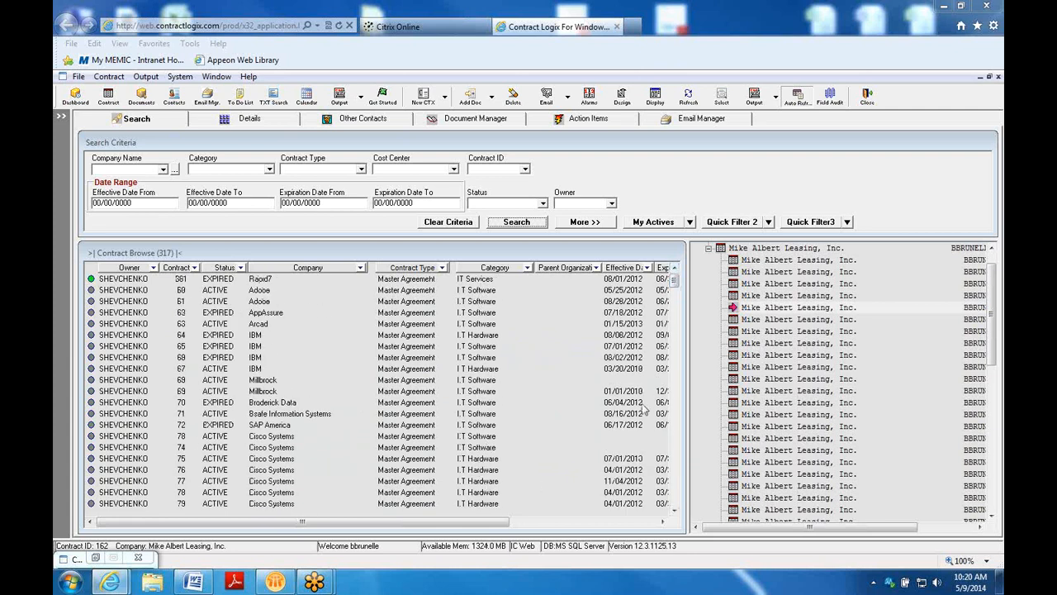
{"action": "left_click_drag", "start_coordinate": [675, 285], "coordinate": [671, 350]}
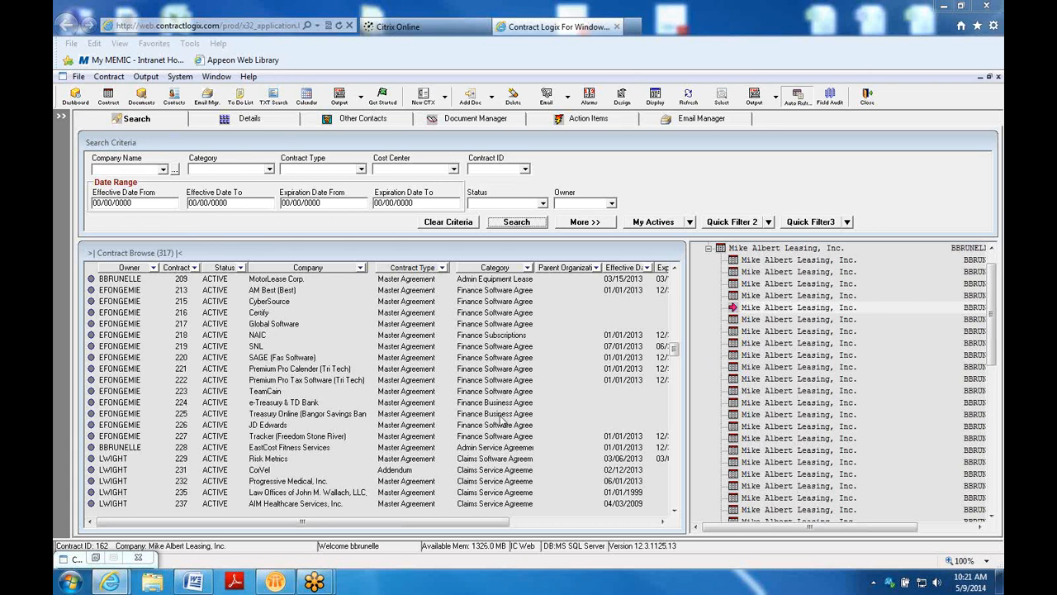
{"action": "scroll", "coordinate": [500, 419], "scroll_direction": "up", "scroll_amount": 3}
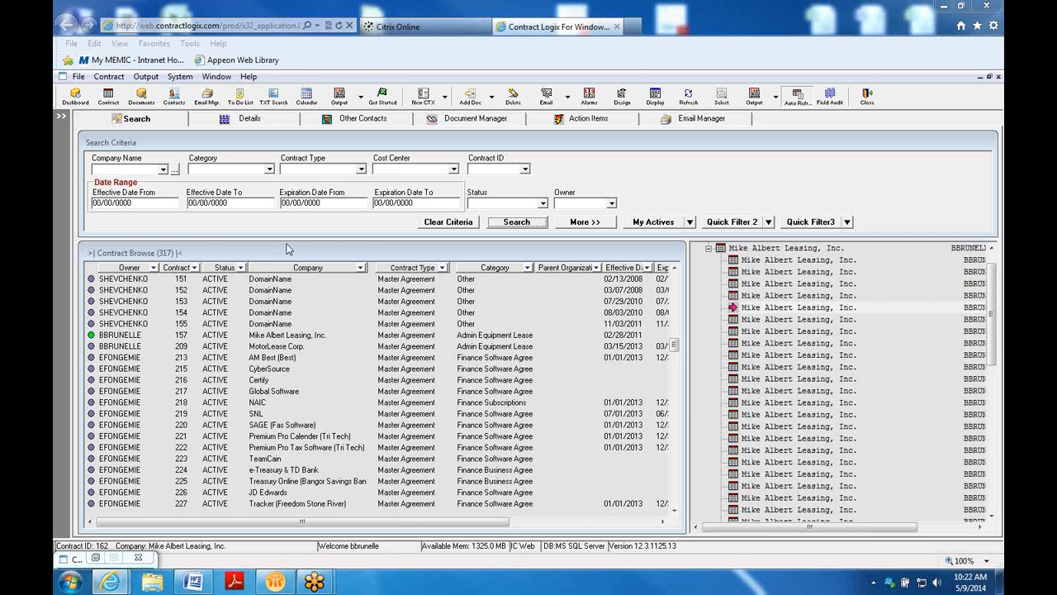
Search by company name 'howe' and select the resulting Howe Industries contract 404
{"action": "left_click", "coordinate": [143, 168]}
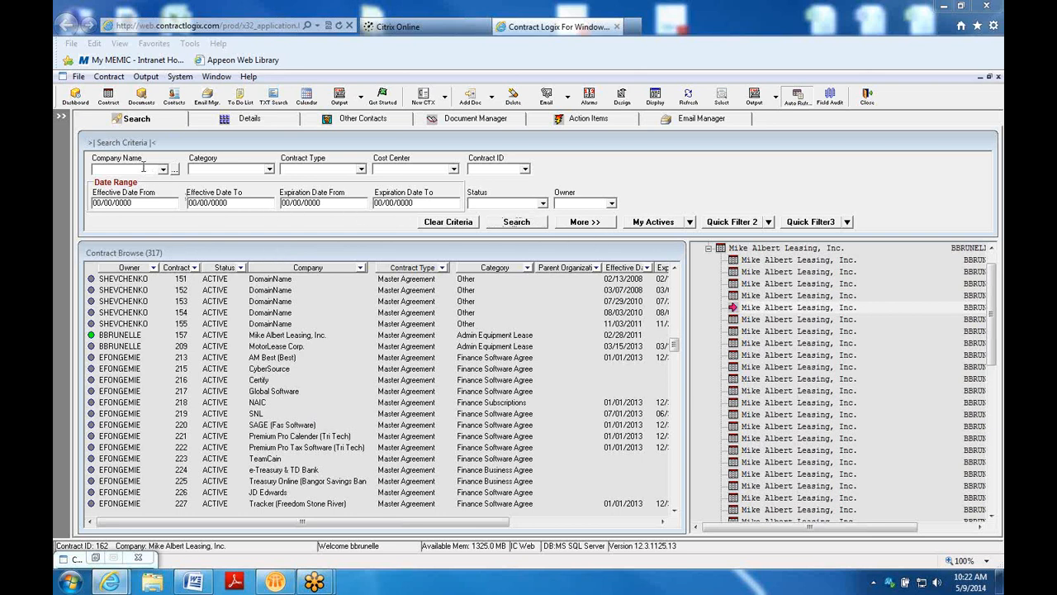
{"action": "type", "text": "howe"}
{"action": "key", "text": "Return"}
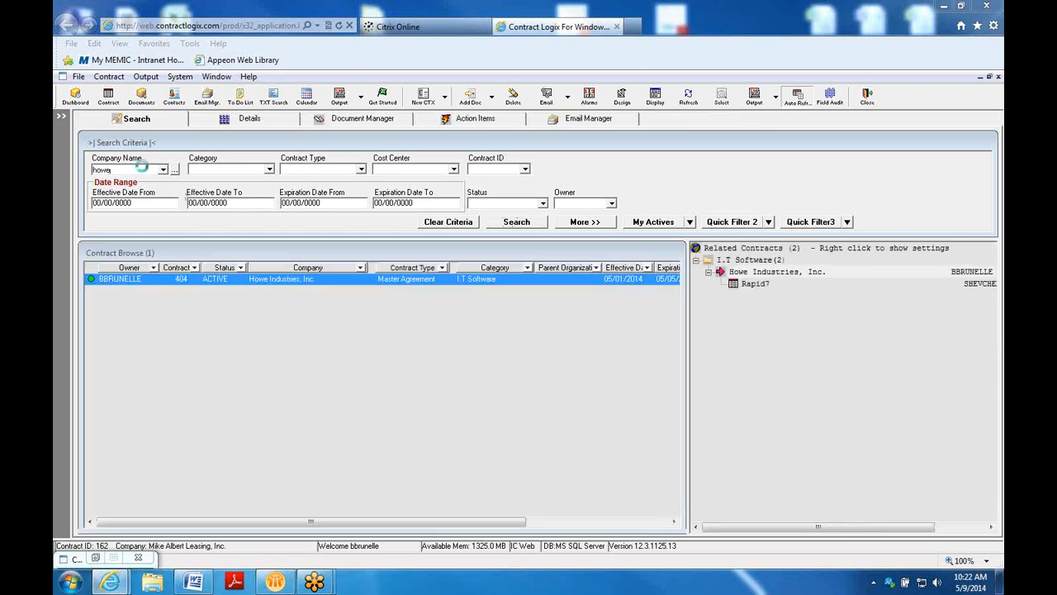
{"action": "left_click", "coordinate": [211, 280]}
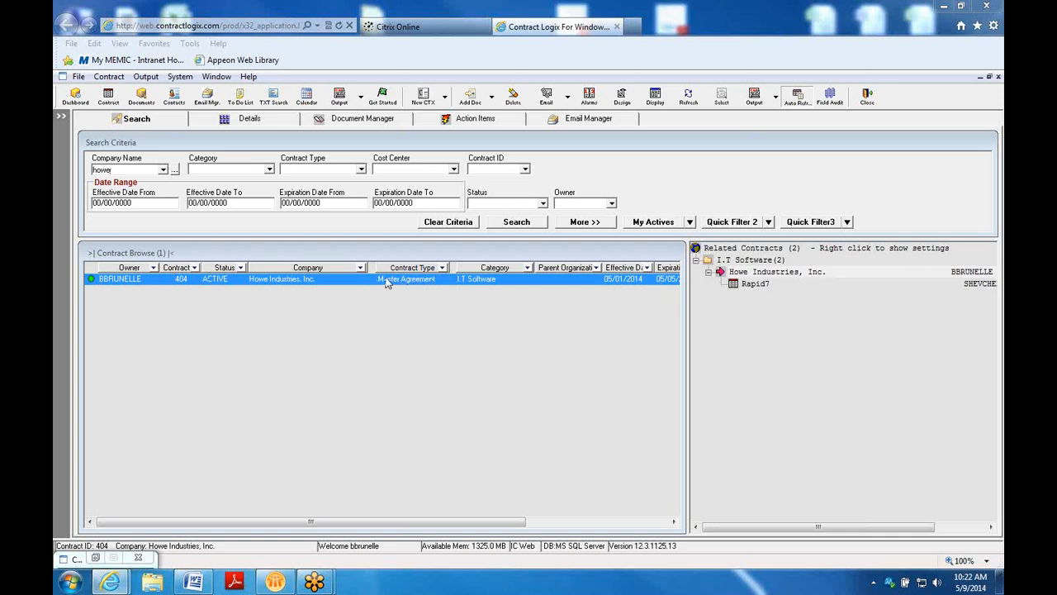
Choose Copy Contract > Copy & Create Sub Contract Record for Howe Industries contract 404
{"action": "left_click", "coordinate": [108, 77]}
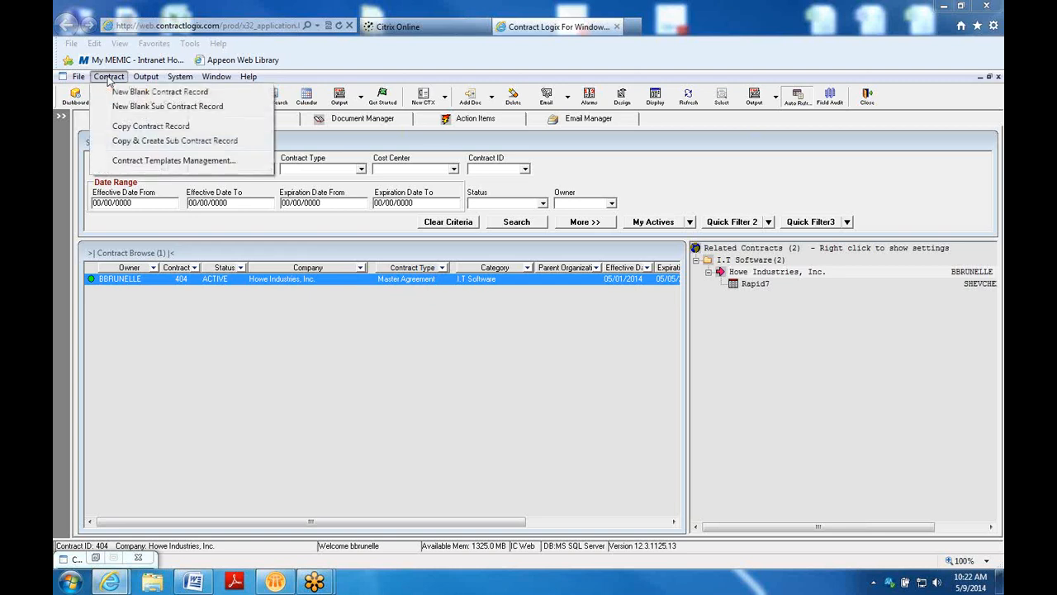
{"action": "left_click", "coordinate": [284, 280]}
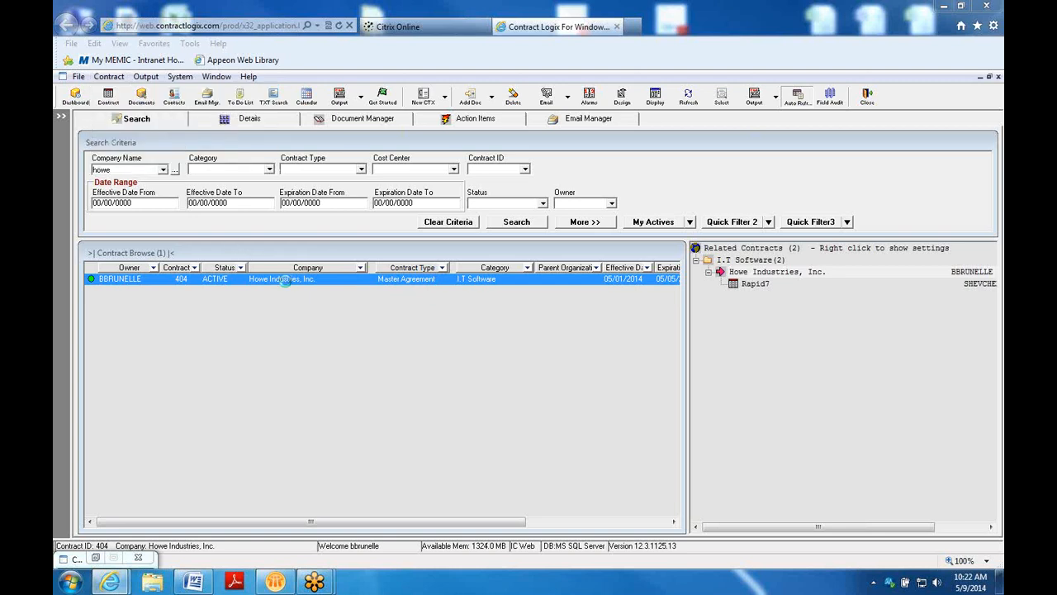
{"action": "right_click", "coordinate": [284, 281]}
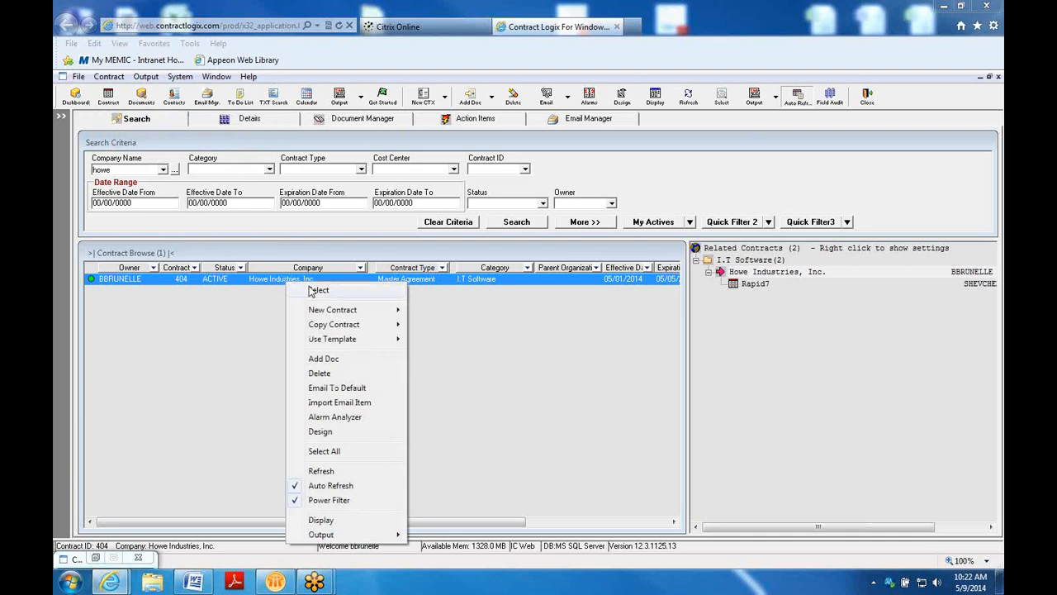
{"action": "mouse_move", "coordinate": [334, 329]}
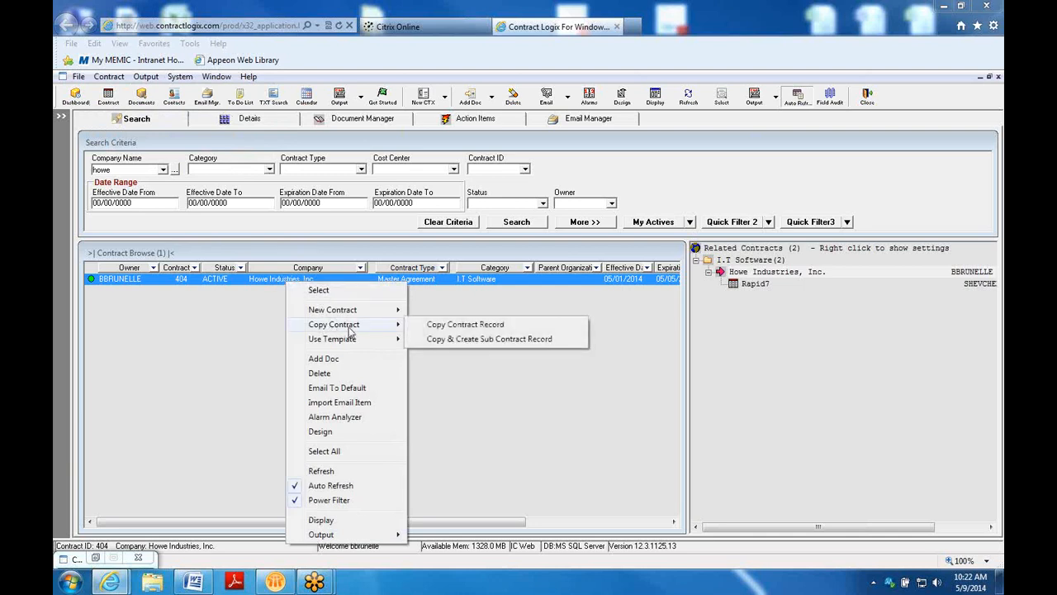
{"action": "left_click", "coordinate": [476, 340]}
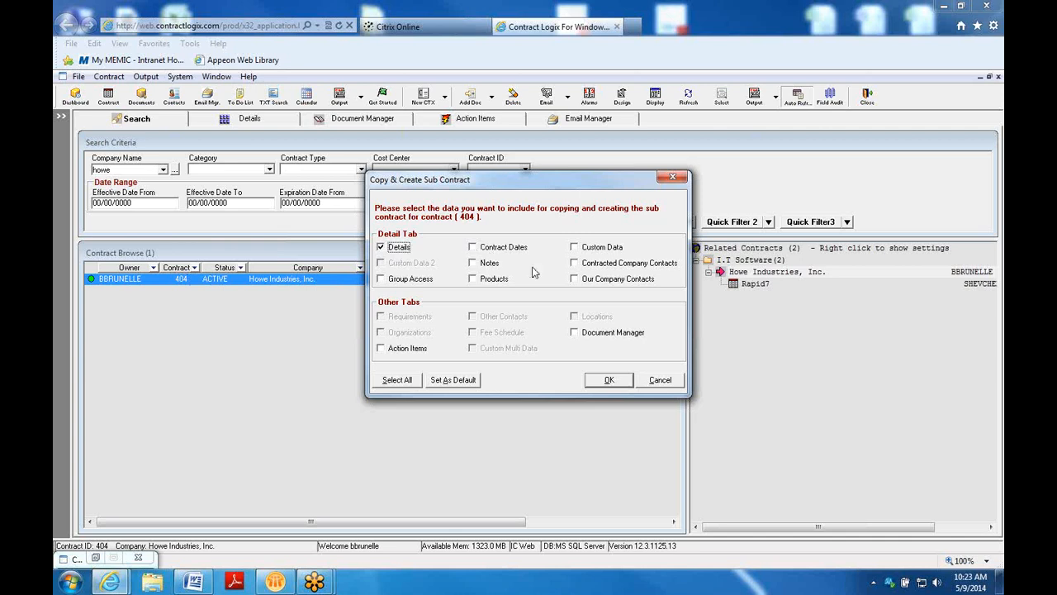
Copy contract 404 into a sub contract, including Contracted Company and Our Company contacts
{"action": "left_click", "coordinate": [574, 263]}
{"action": "left_click", "coordinate": [574, 280]}
{"action": "left_click", "coordinate": [604, 383]}
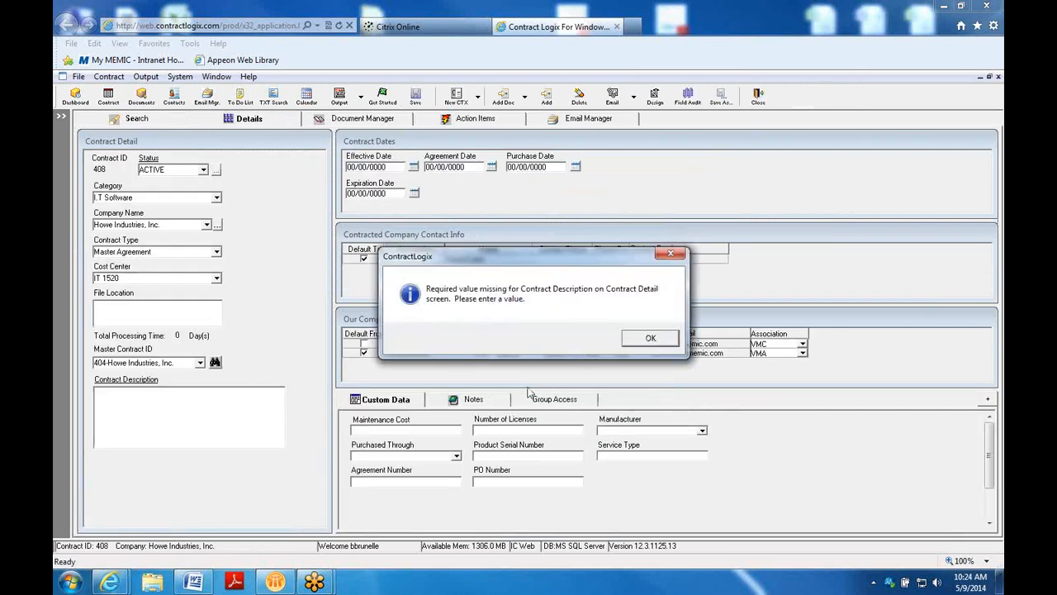
Describe sub contract 408 as 'test for training', save it, and return to the Search results
{"action": "left_click", "coordinate": [652, 340]}
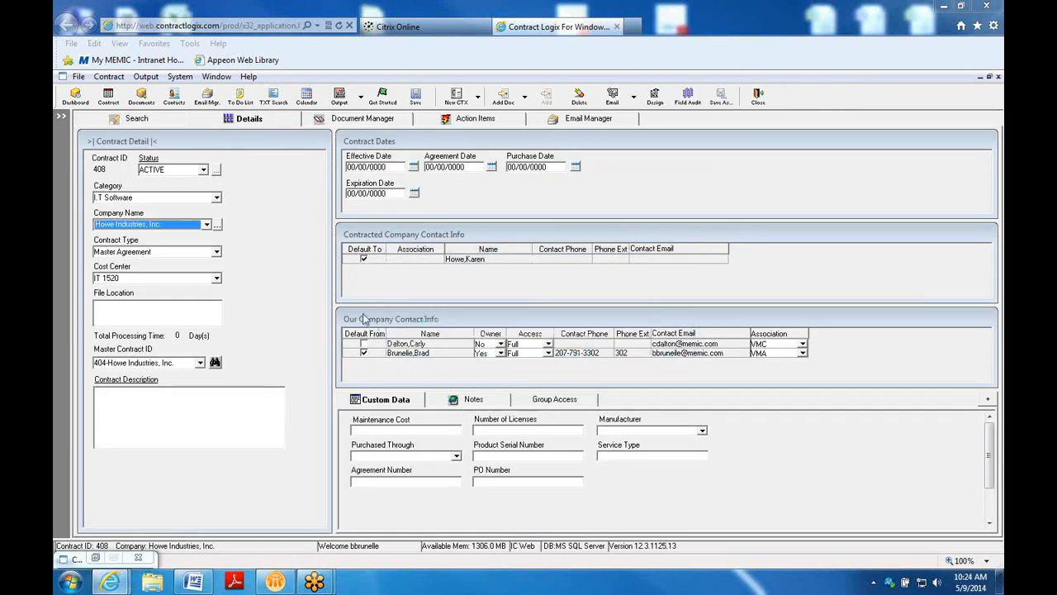
{"action": "left_click", "coordinate": [117, 401]}
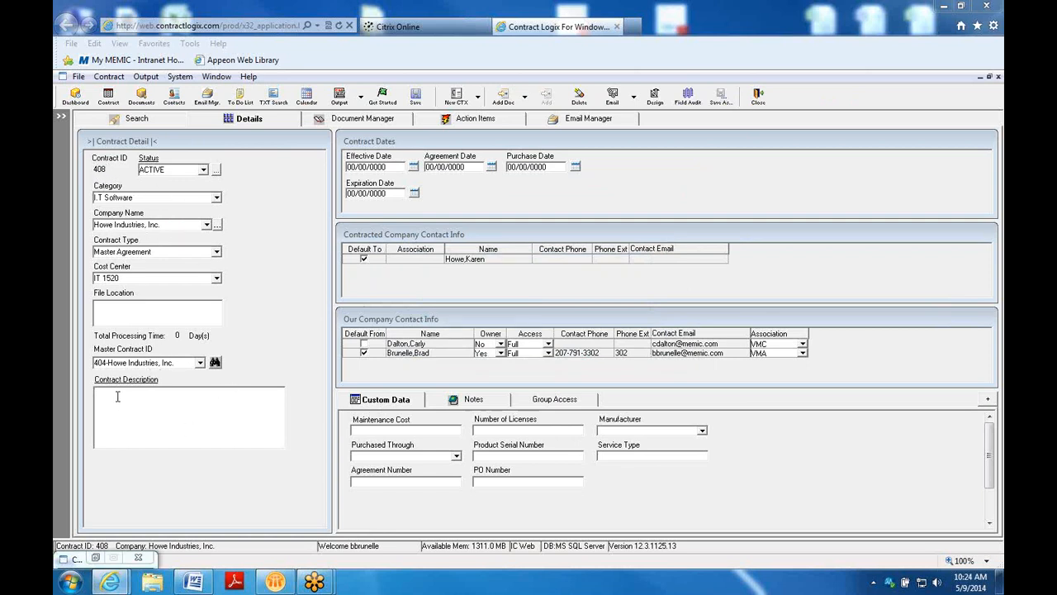
{"action": "type", "text": "ining"}
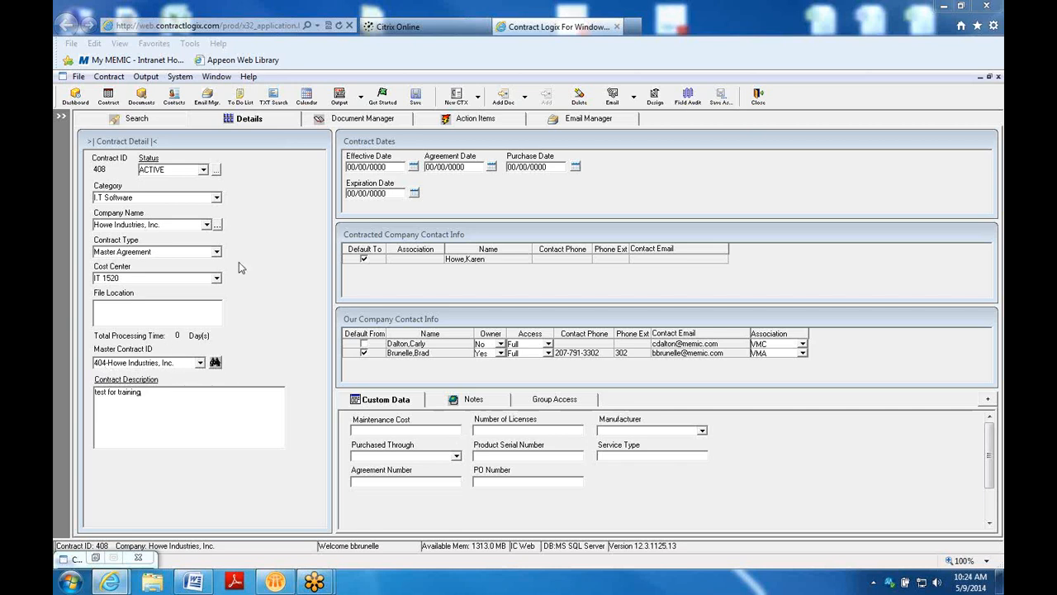
{"action": "left_click", "coordinate": [417, 98]}
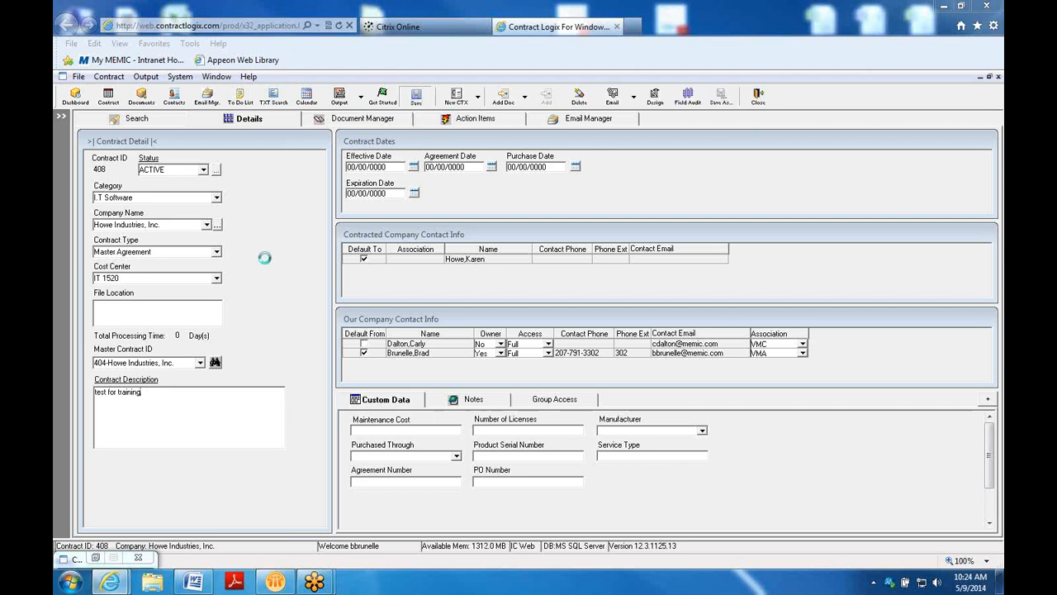
{"action": "left_click", "coordinate": [138, 118]}
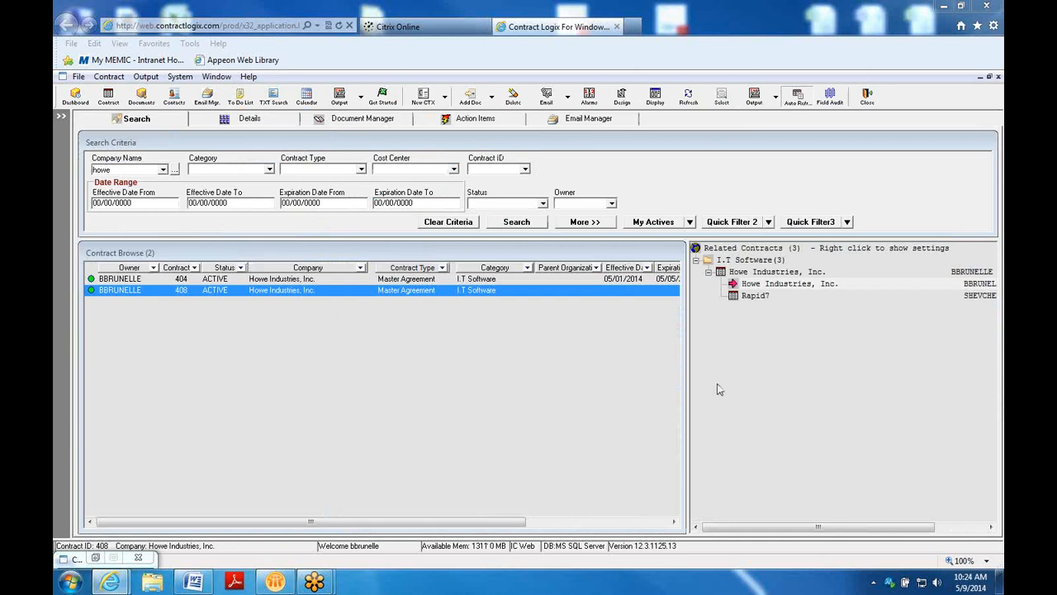
Select Howe Industries contract 404 in the Related Contracts tree, then open related Rapid7 contract 381
{"action": "left_click", "coordinate": [749, 273]}
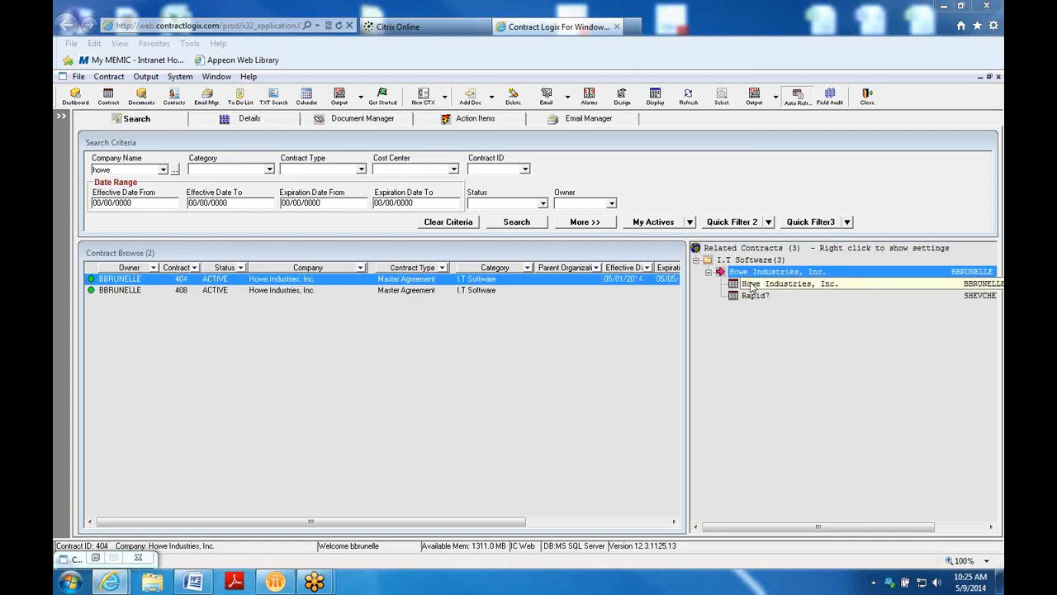
{"action": "left_click", "coordinate": [452, 359]}
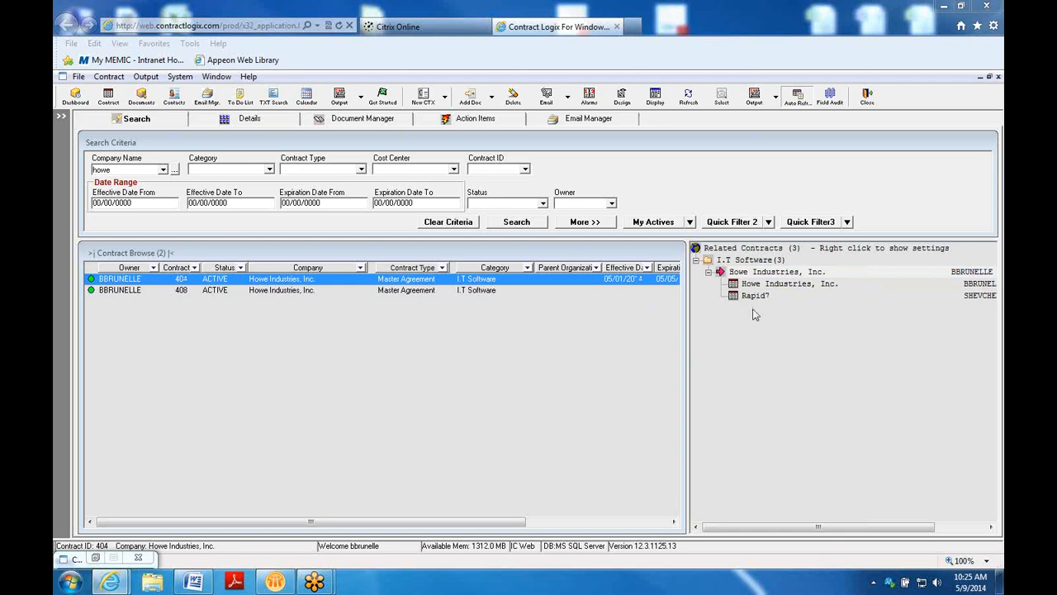
{"action": "left_click", "coordinate": [754, 299]}
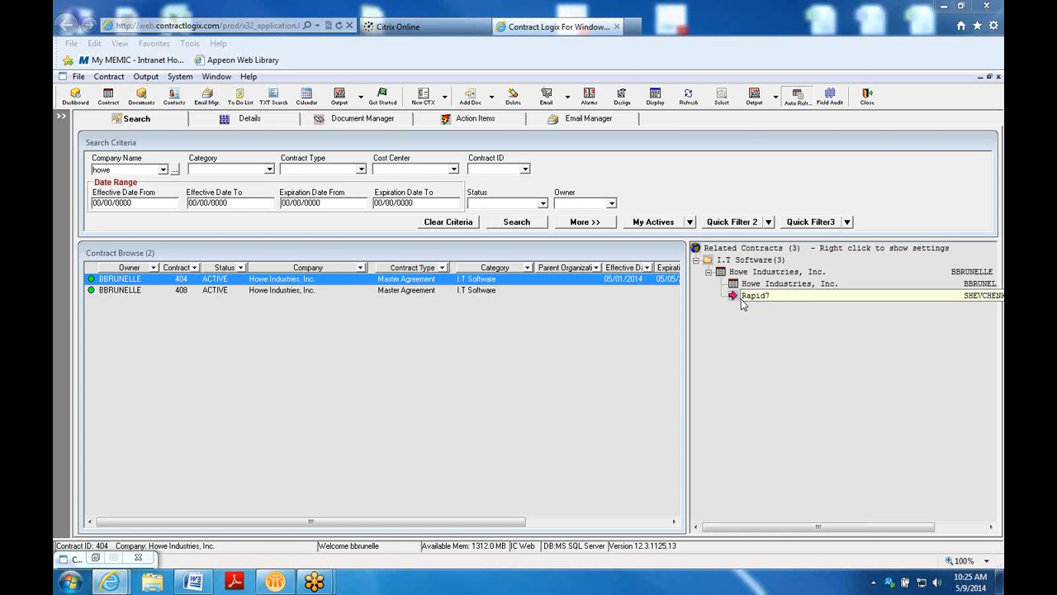
{"action": "double_click", "coordinate": [738, 297]}
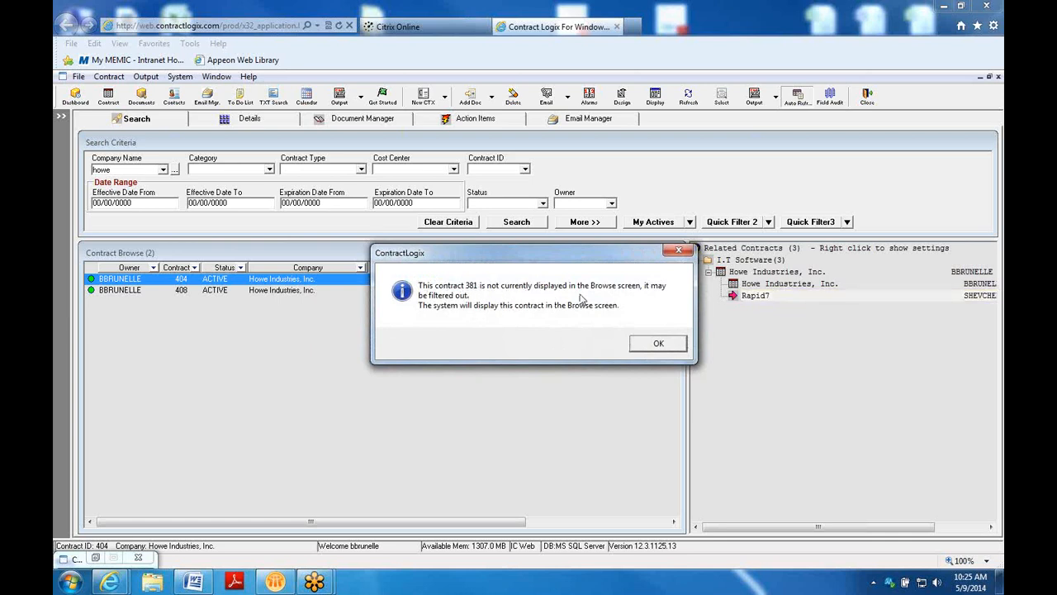
Set contract 381's Master Contract ID to blank, save it, and return to the Search results
{"action": "left_click", "coordinate": [659, 344]}
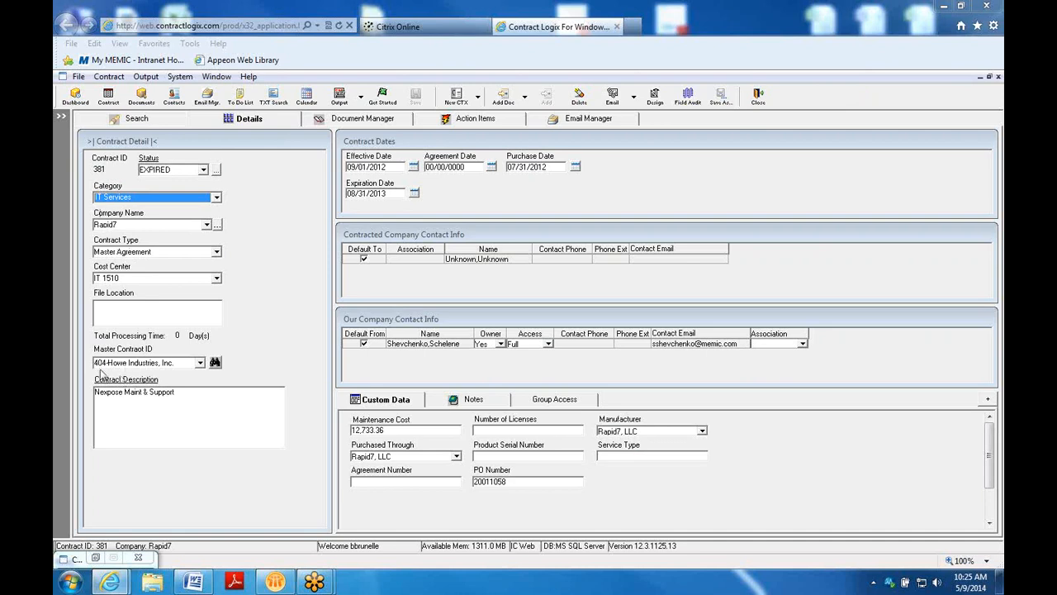
{"action": "left_click", "coordinate": [198, 364]}
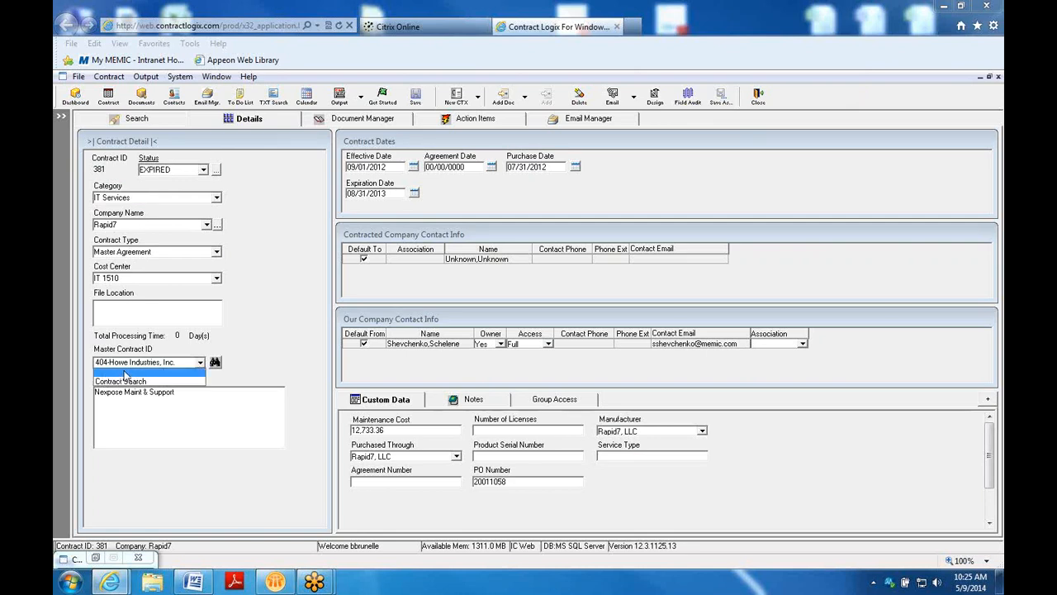
{"action": "left_click", "coordinate": [124, 374]}
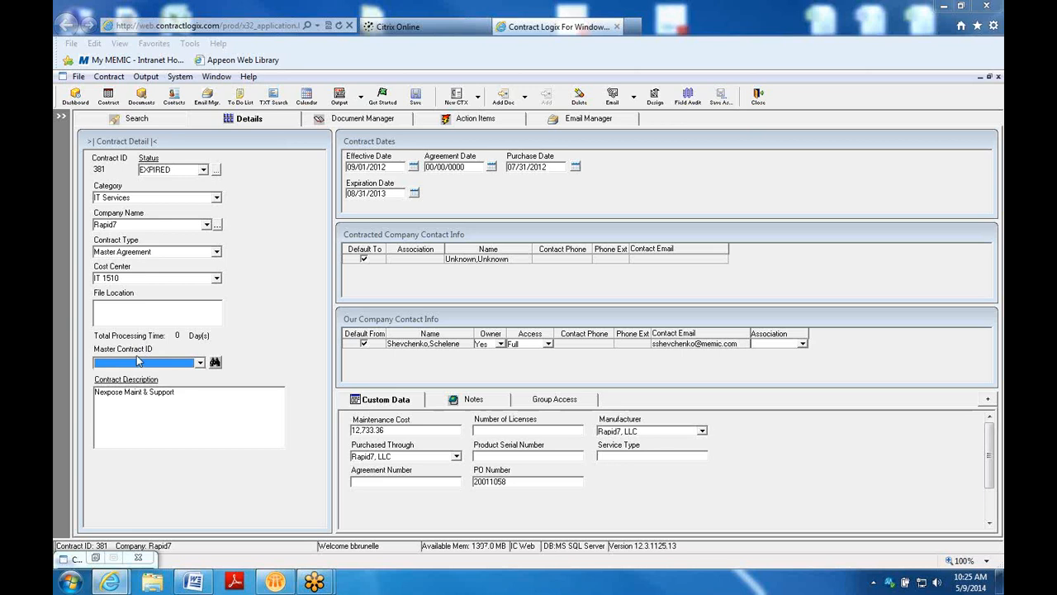
{"action": "left_click", "coordinate": [419, 97]}
{"action": "left_click", "coordinate": [174, 120]}
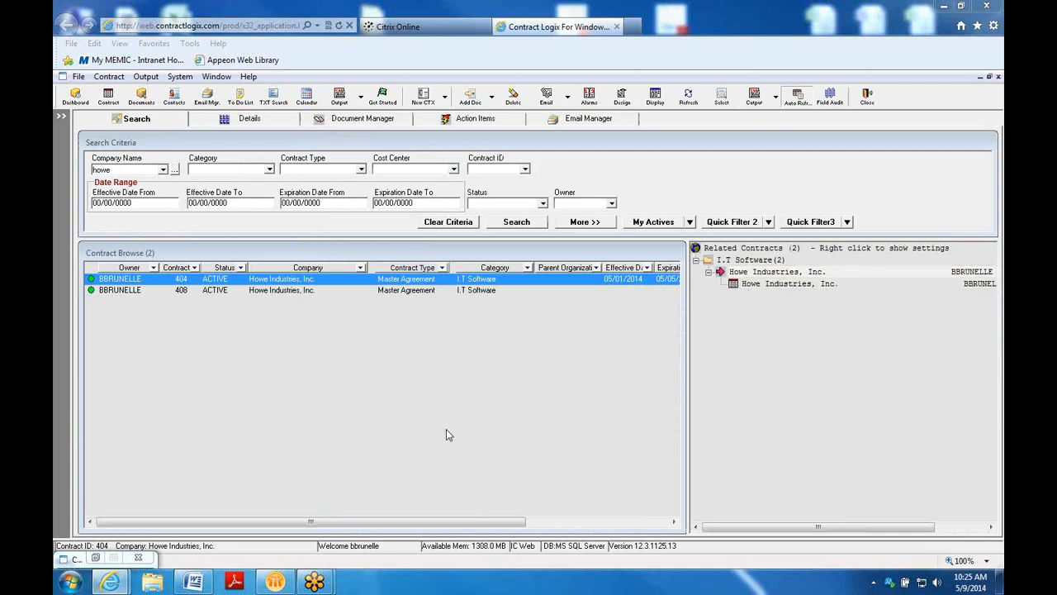
{"action": "mouse_move", "coordinate": [314, 583]}
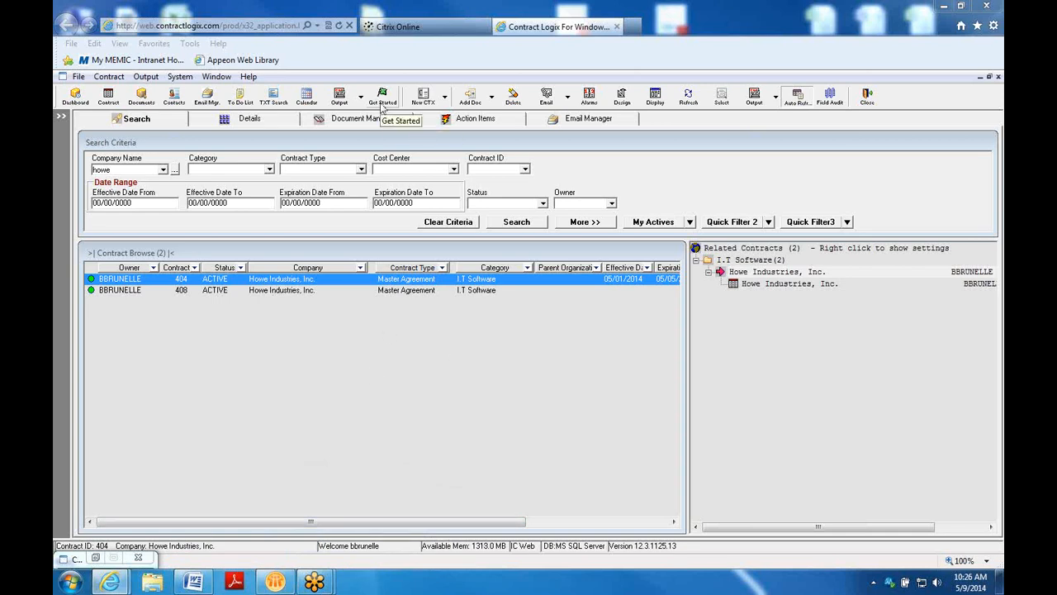
{"action": "left_click", "coordinate": [381, 103]}
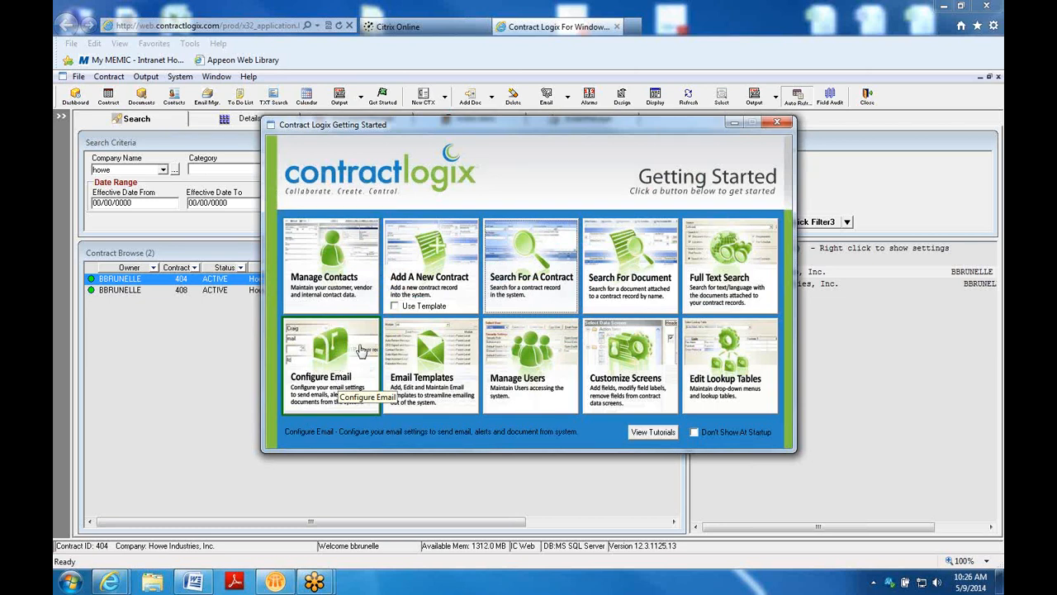
{"action": "left_click", "coordinate": [776, 122]}
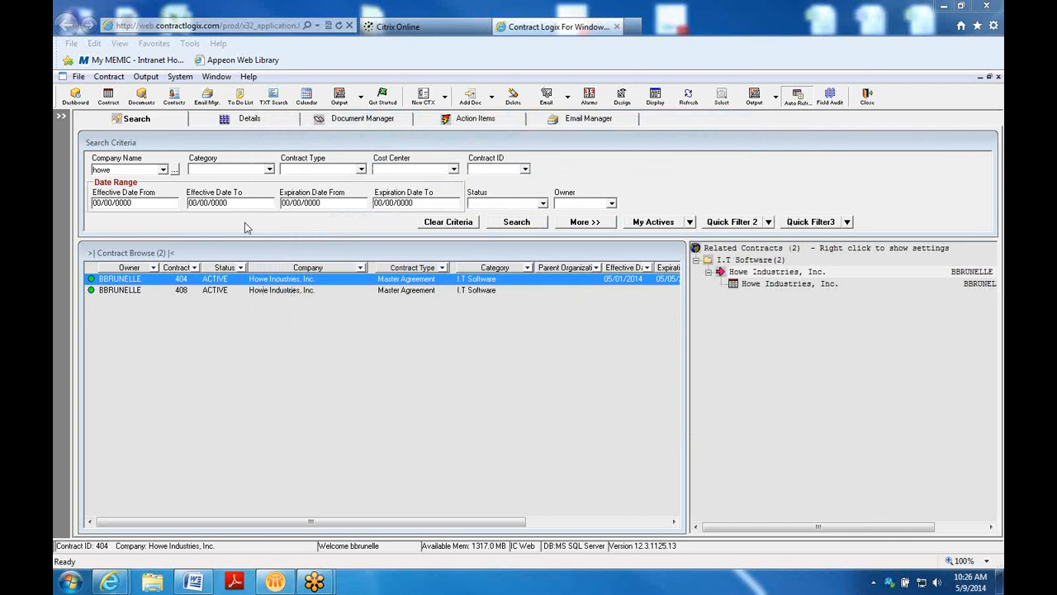
{"action": "left_click", "coordinate": [181, 76]}
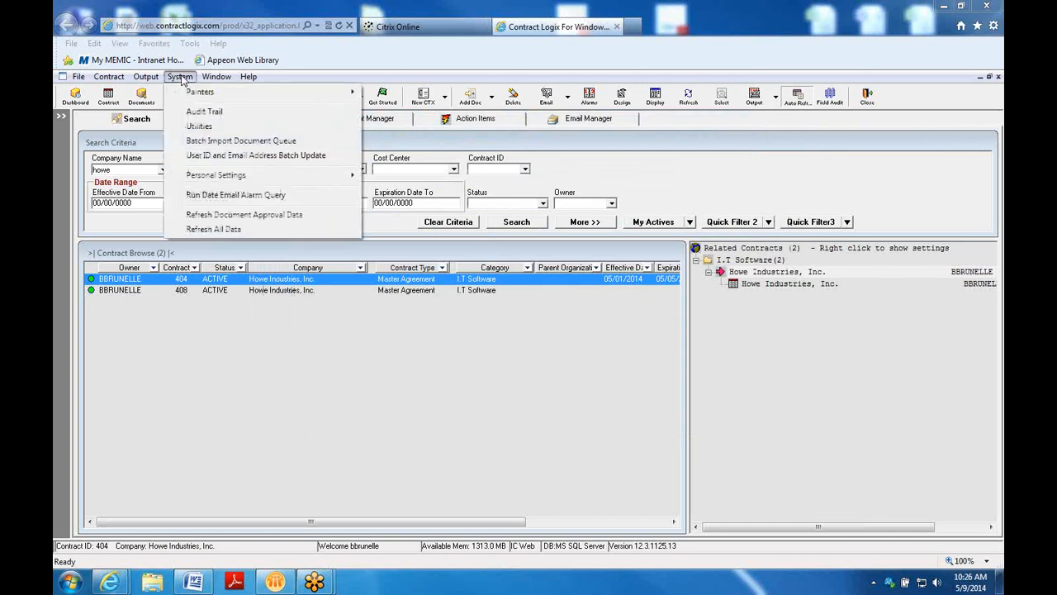
Open Email Account Maintenance from System > Personal Settings > Email Account
{"action": "mouse_move", "coordinate": [194, 178]}
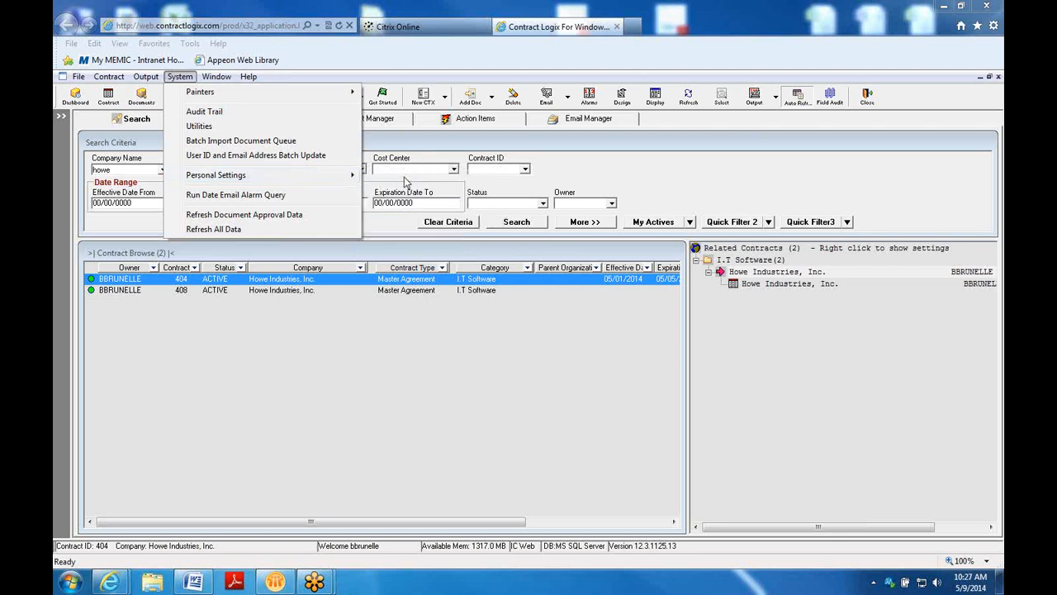
{"action": "mouse_move", "coordinate": [355, 175]}
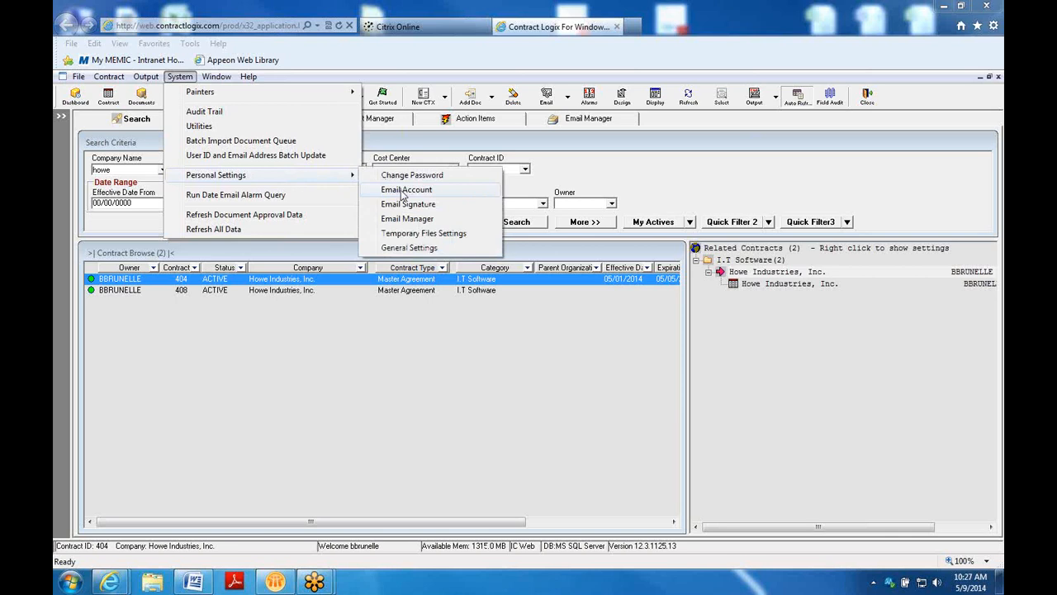
{"action": "left_click", "coordinate": [404, 192]}
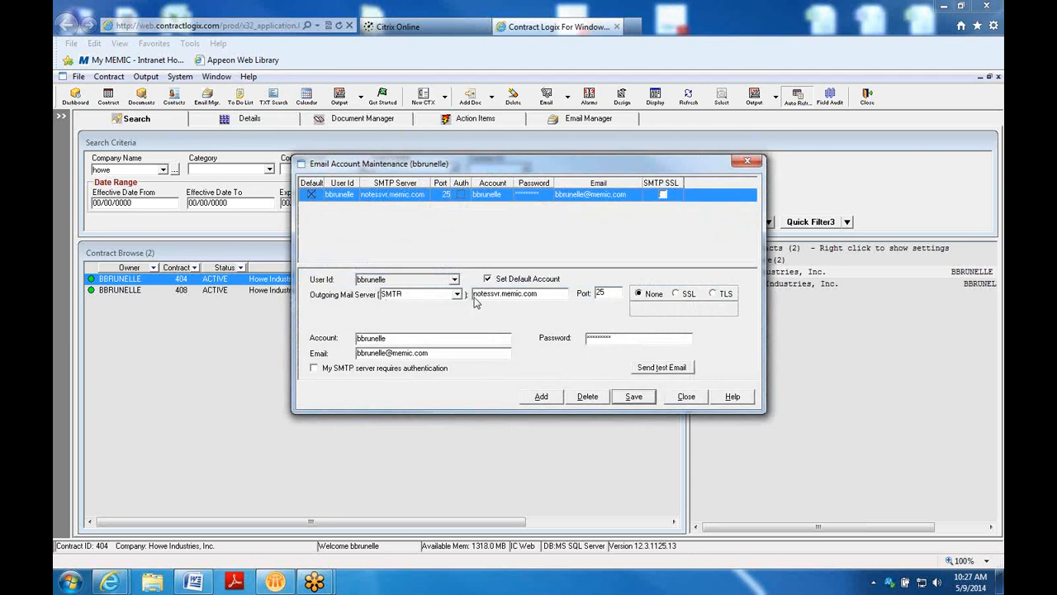
Save the SMTP account settings, send a successful test email, and close Email Account Maintenance
{"action": "left_click", "coordinate": [594, 296]}
{"action": "left_click", "coordinate": [643, 398]}
{"action": "left_click", "coordinate": [673, 370]}
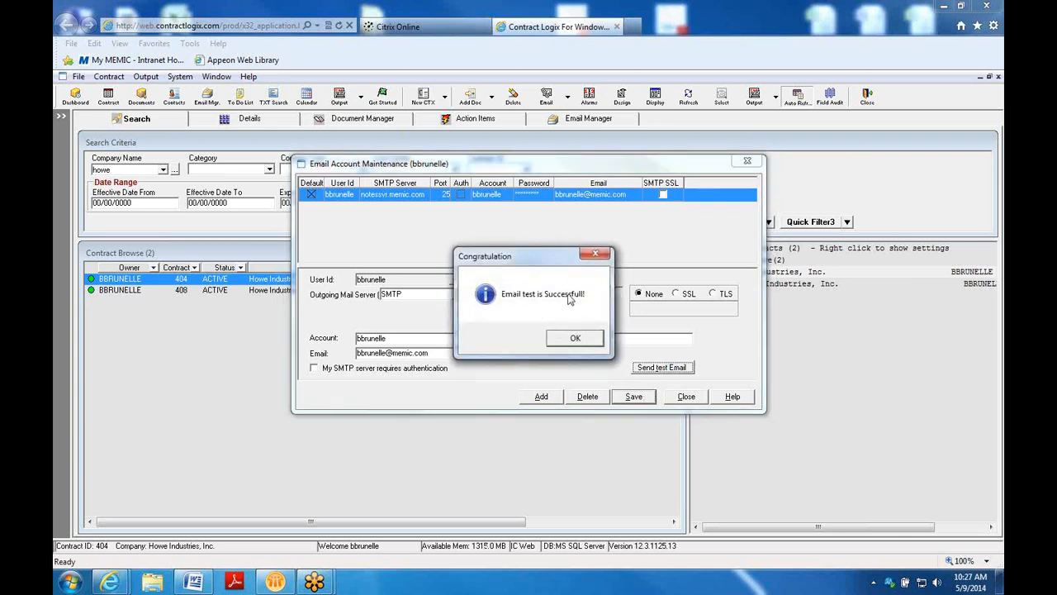
{"action": "left_click", "coordinate": [576, 342]}
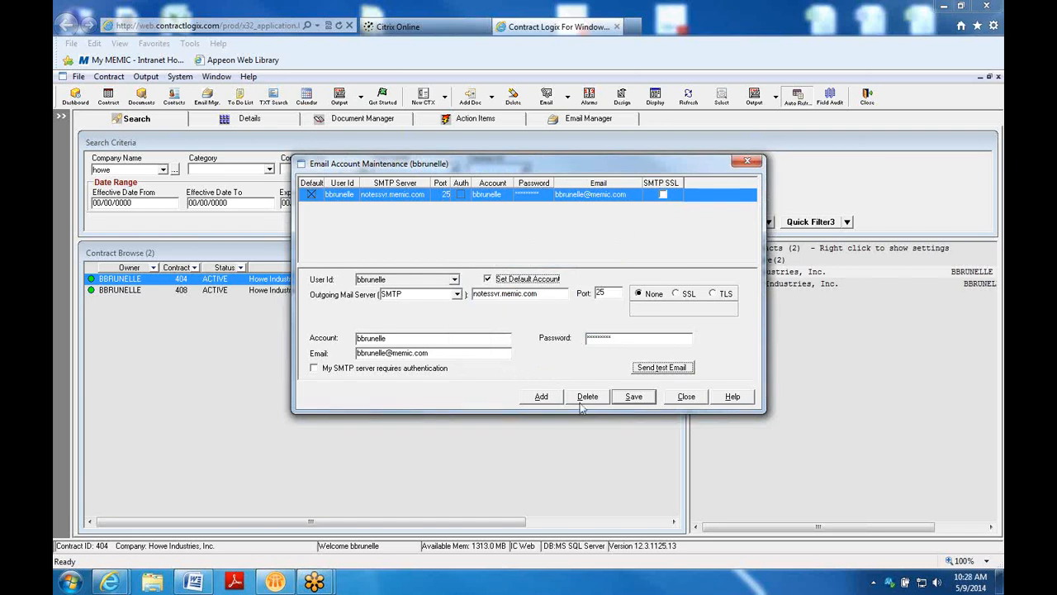
{"action": "left_click", "coordinate": [688, 399]}
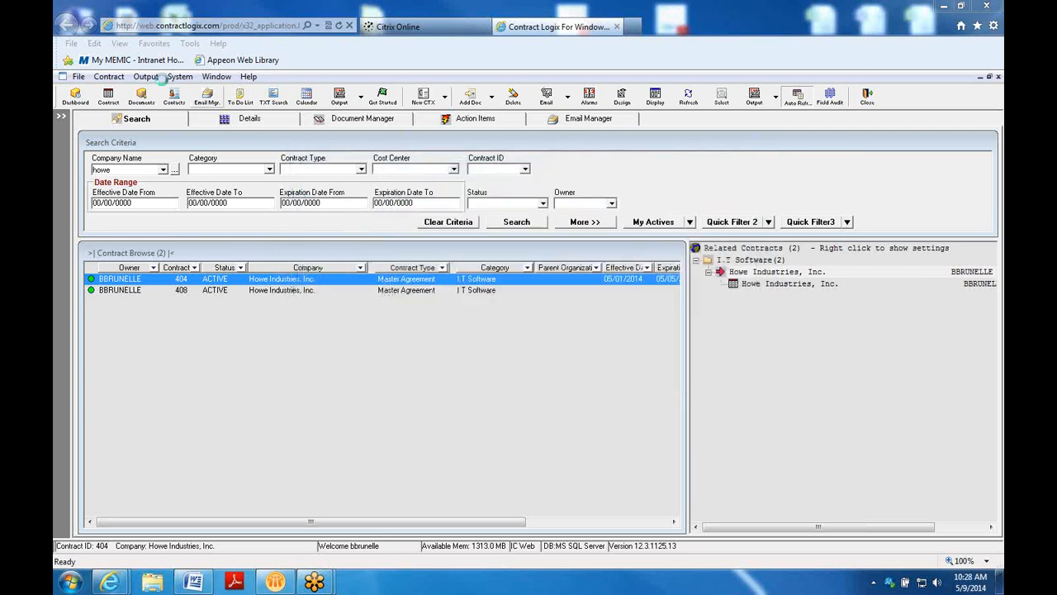
Open the Email Signature dialog from System > Personal Settings
{"action": "left_click", "coordinate": [178, 78]}
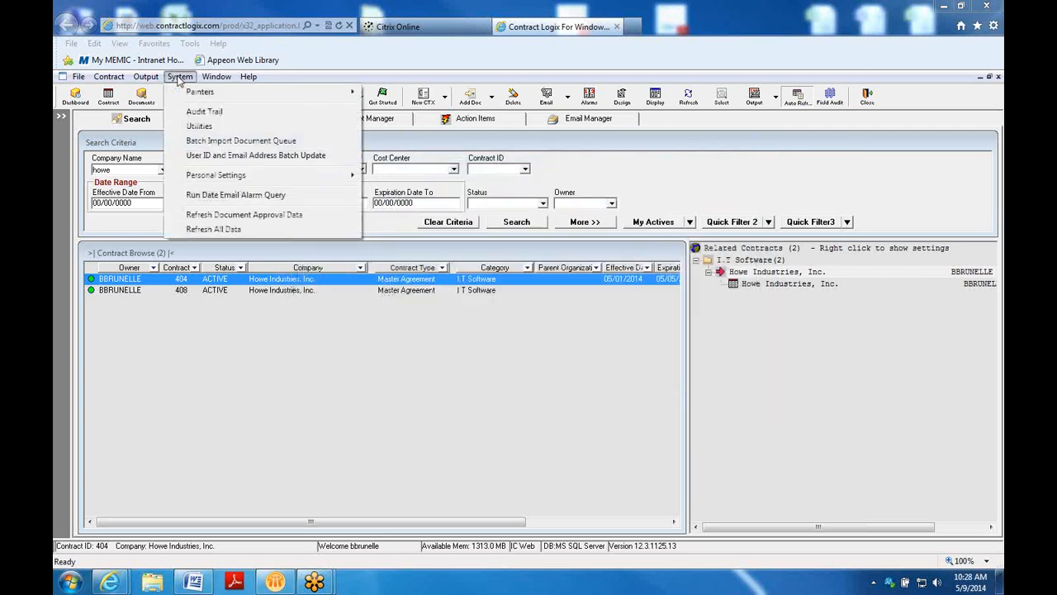
{"action": "mouse_move", "coordinate": [194, 182]}
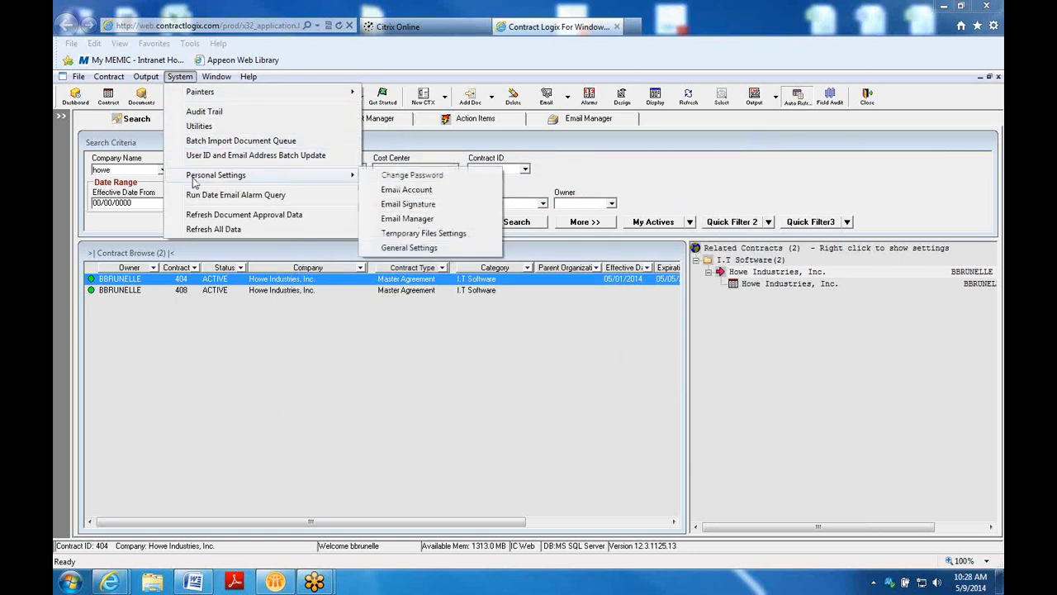
{"action": "left_click", "coordinate": [405, 207]}
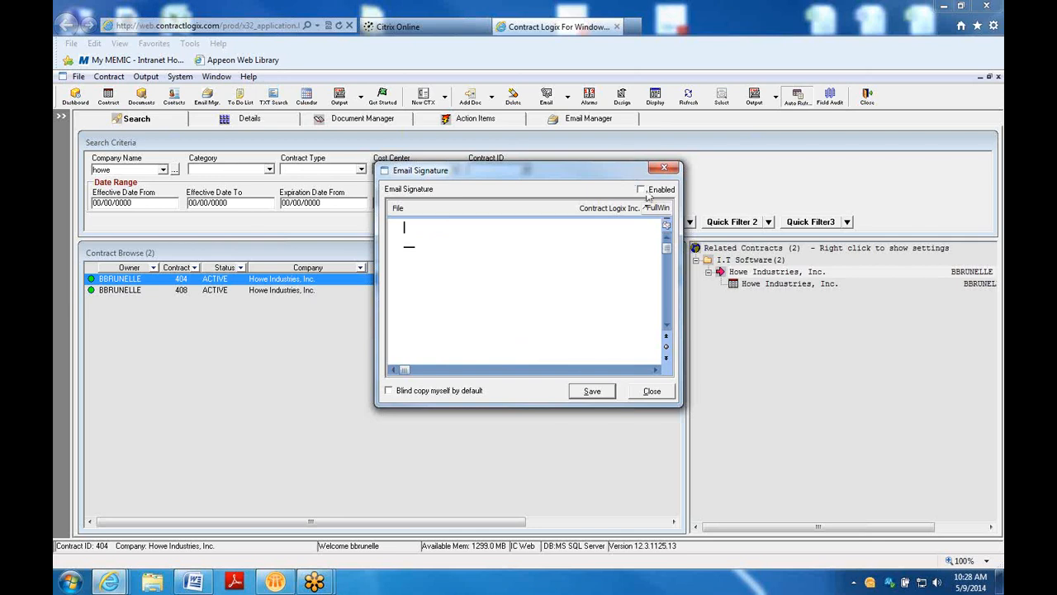
Toggle Enabled and Blind copy myself on and back off, then close Email Signature with no signature
{"action": "left_click", "coordinate": [595, 392]}
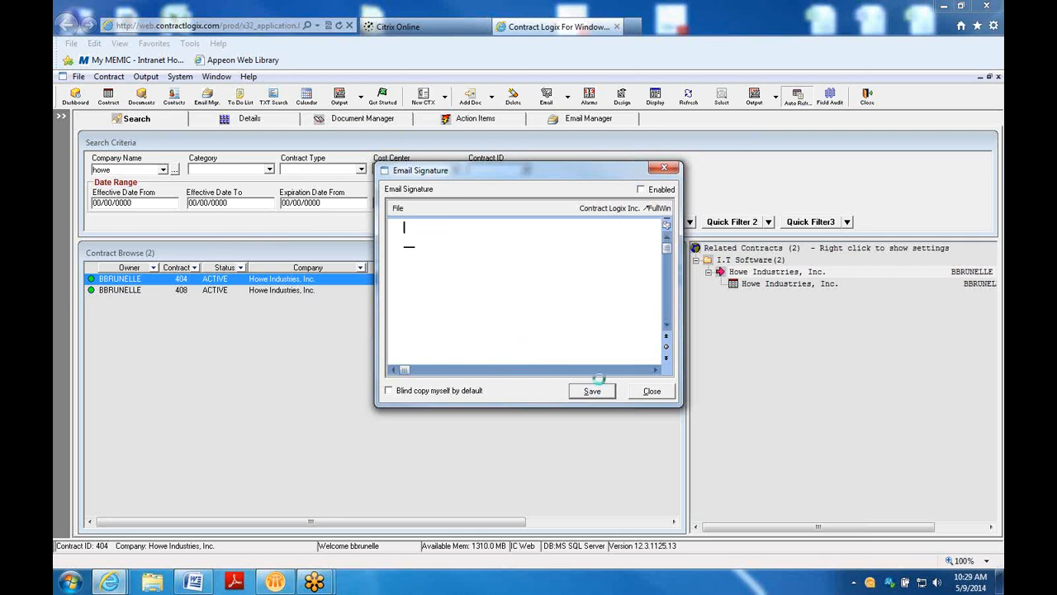
{"action": "left_click", "coordinate": [641, 191]}
{"action": "left_click", "coordinate": [643, 192]}
{"action": "left_click", "coordinate": [390, 391]}
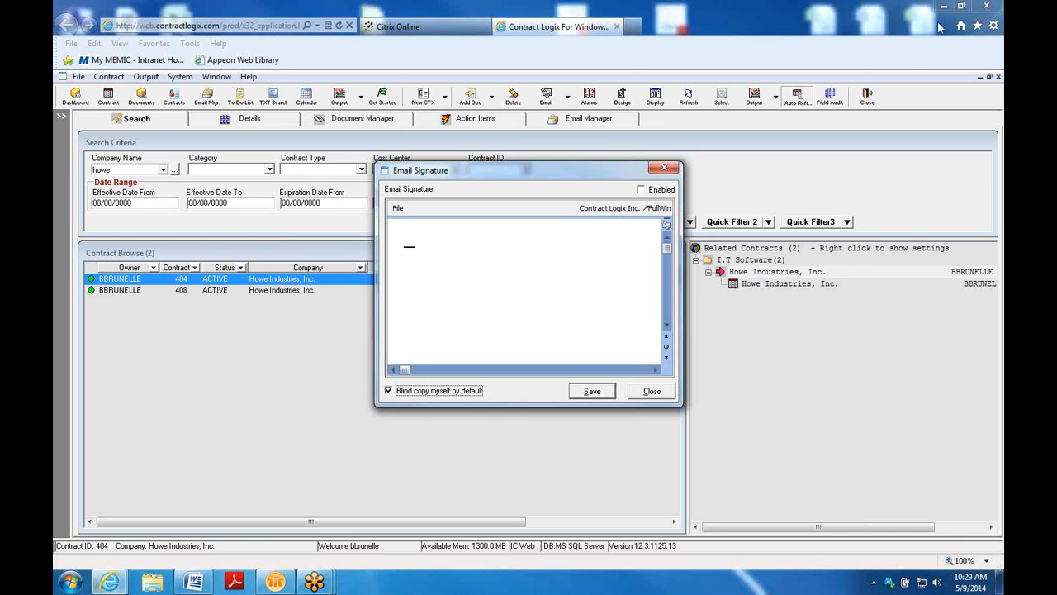
{"action": "left_click", "coordinate": [389, 390]}
{"action": "left_click", "coordinate": [651, 393]}
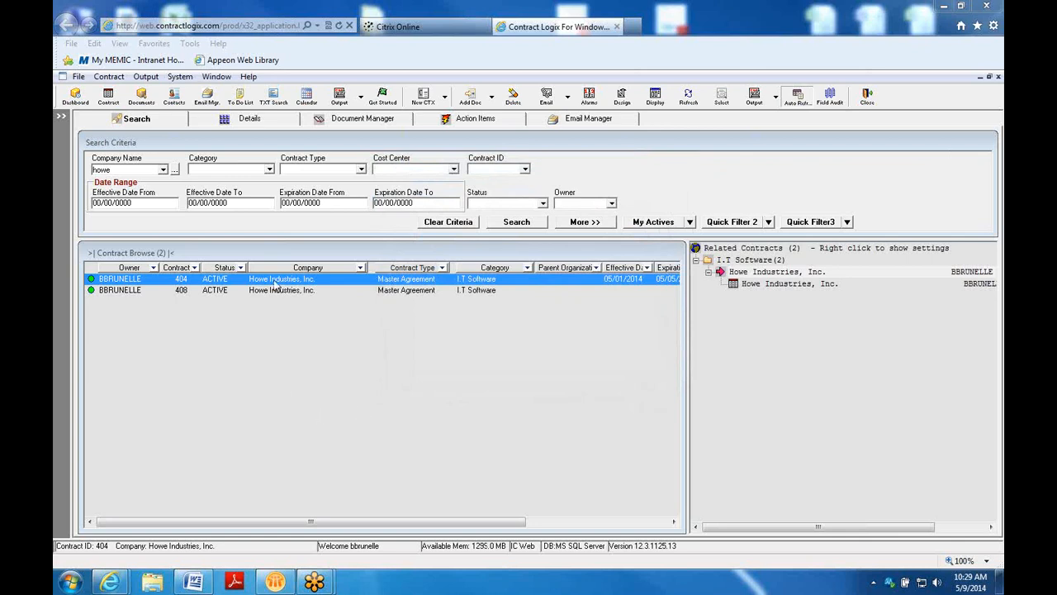
Open contract 404 from Contract Browse and start a Blank Email from it
{"action": "double_click", "coordinate": [275, 279]}
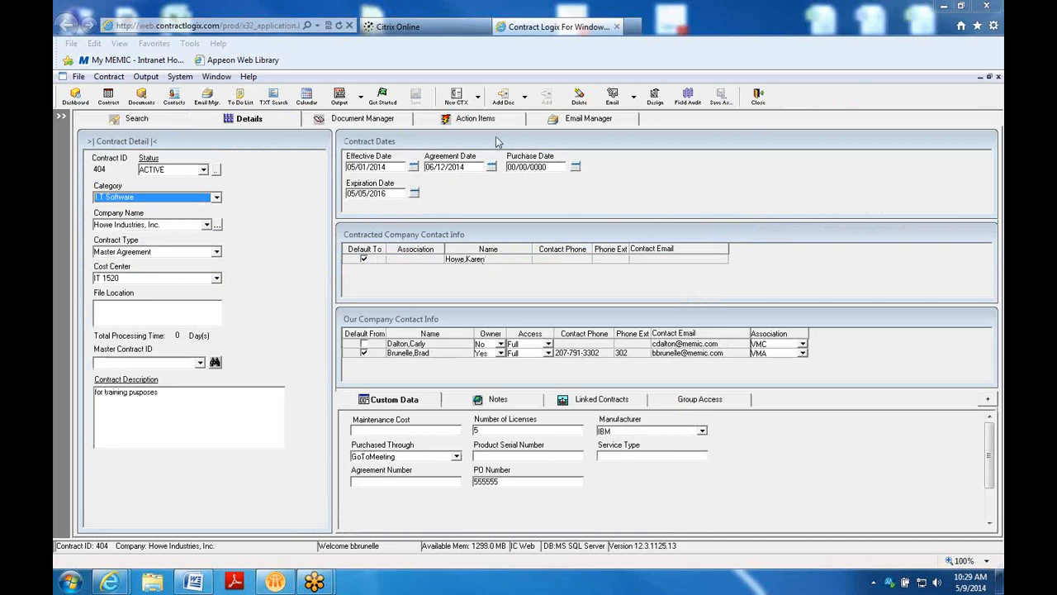
{"action": "left_click", "coordinate": [612, 96]}
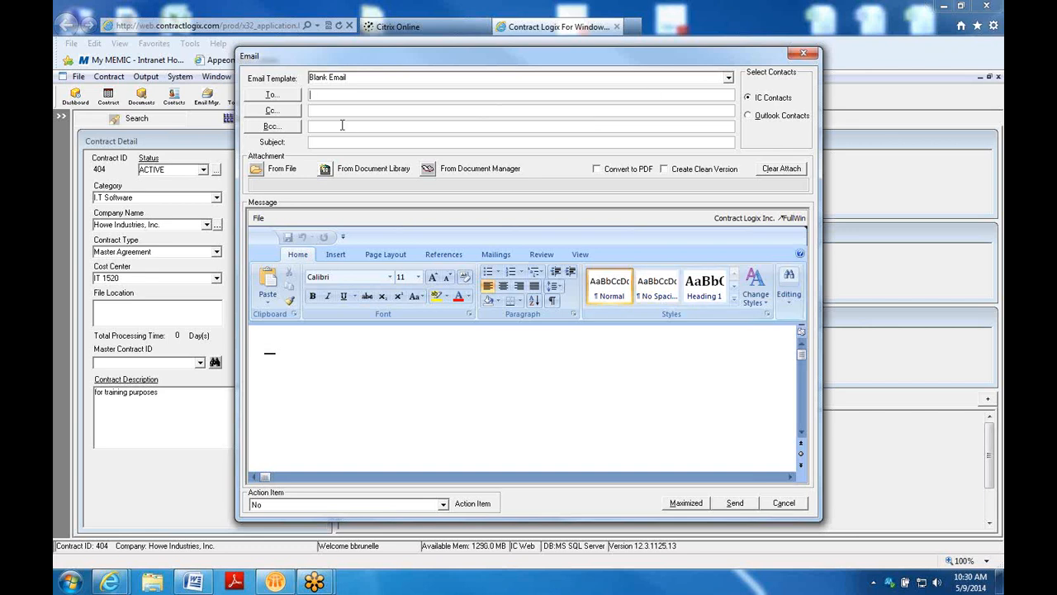
Address the email to the Howe Industries contact, selecting them and typing their e-mail address
{"action": "left_click", "coordinate": [288, 97]}
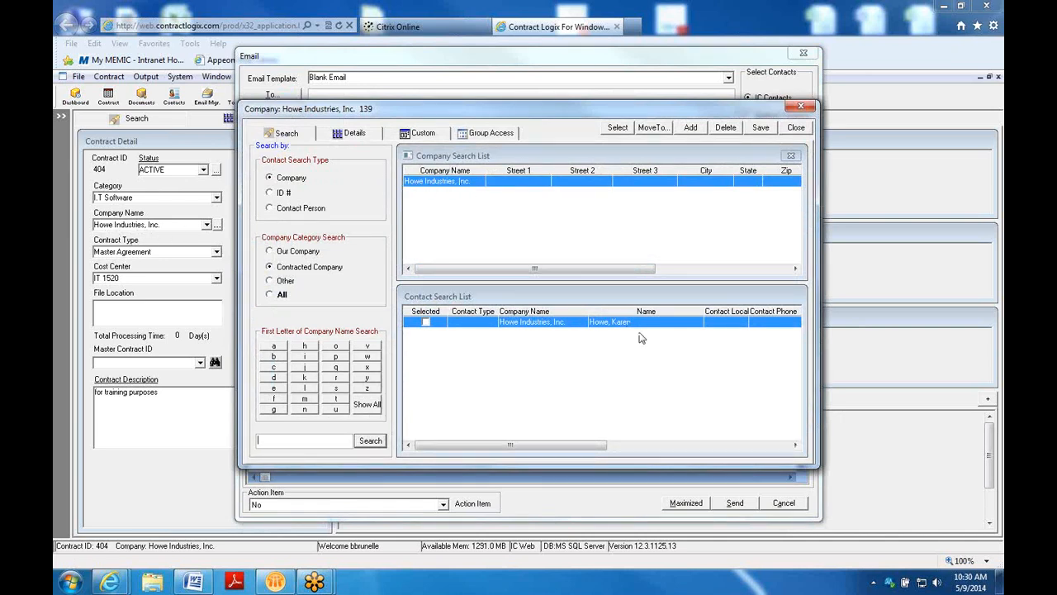
{"action": "left_click_drag", "start_coordinate": [545, 444], "coordinate": [625, 458]}
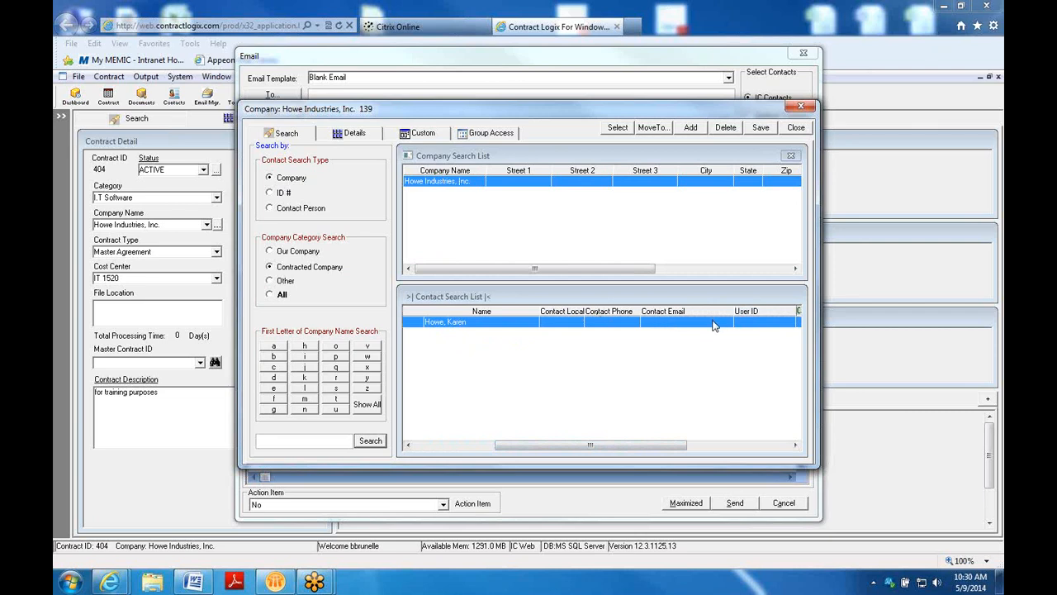
{"action": "left_click_drag", "start_coordinate": [495, 448], "coordinate": [413, 448]}
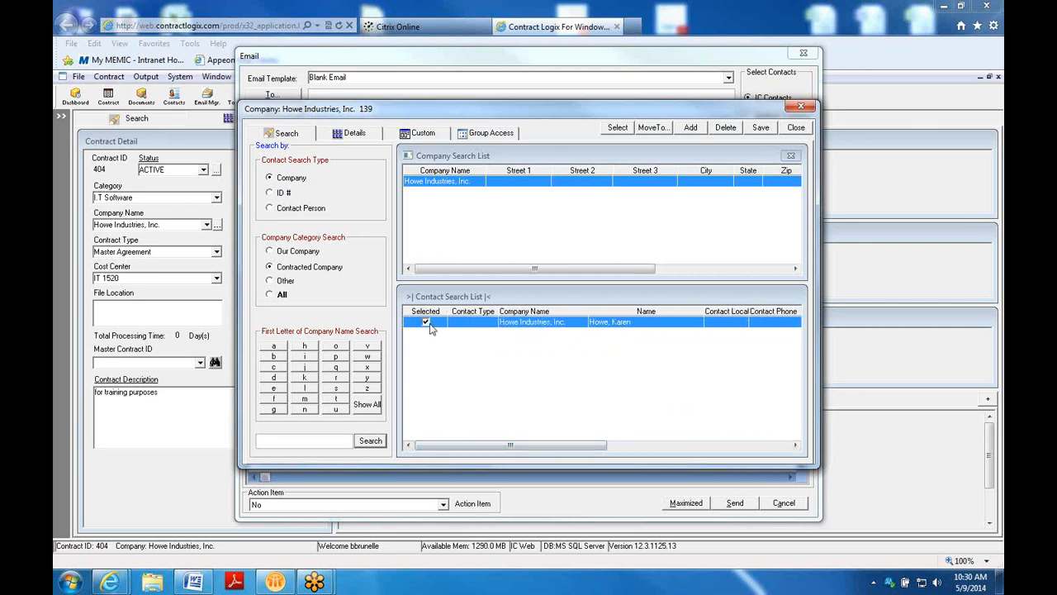
{"action": "left_click", "coordinate": [618, 128]}
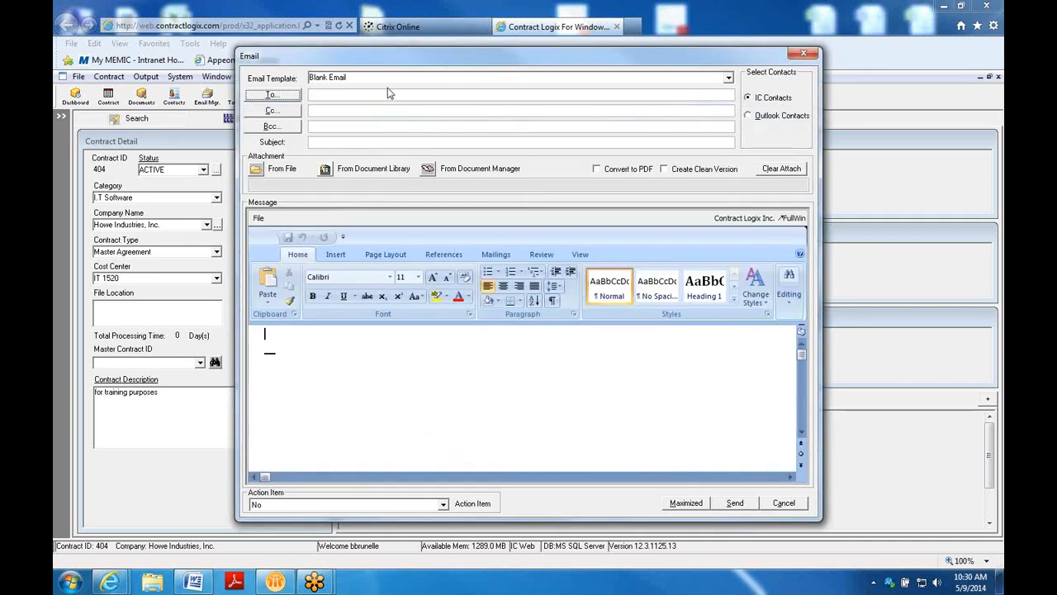
{"action": "left_click", "coordinate": [314, 94]}
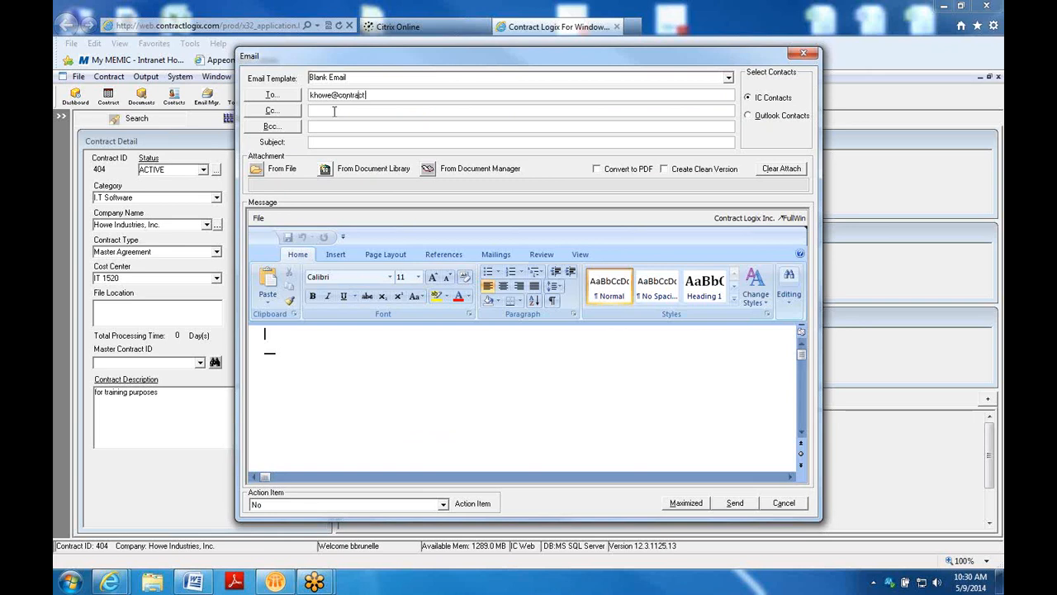
Search Our Company's contacts for Memic people and tick one as a recipient
{"action": "left_click", "coordinate": [295, 98]}
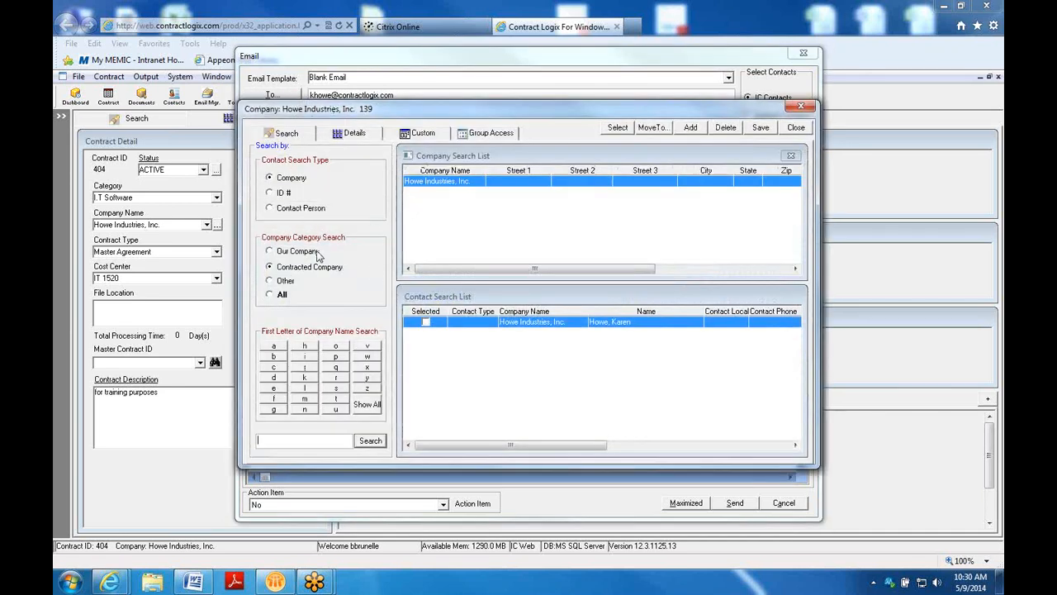
{"action": "left_click", "coordinate": [273, 253]}
{"action": "left_click", "coordinate": [370, 441]}
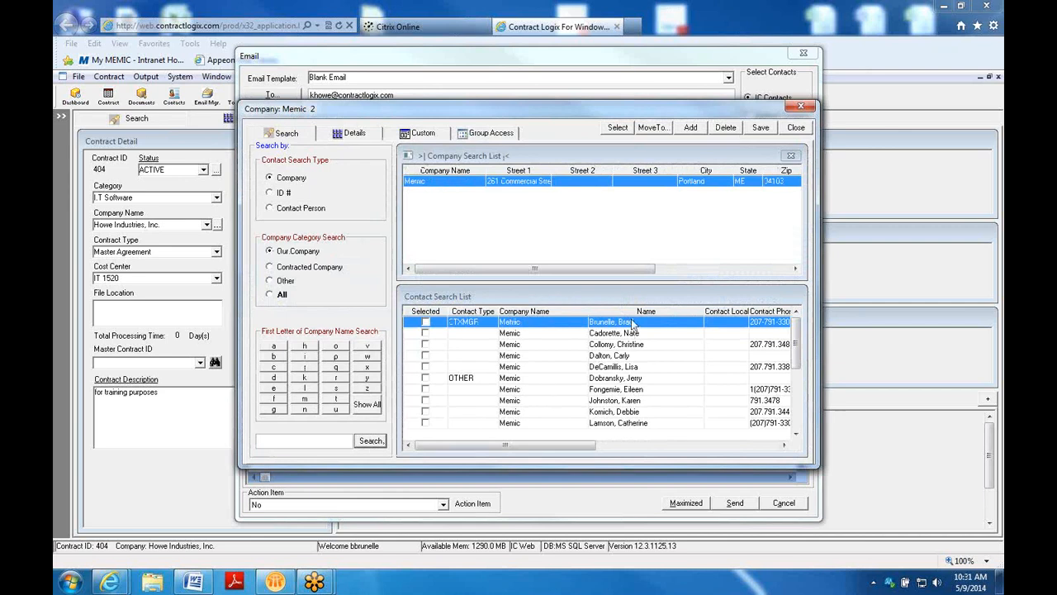
{"action": "left_click_drag", "start_coordinate": [582, 446], "coordinate": [695, 446]}
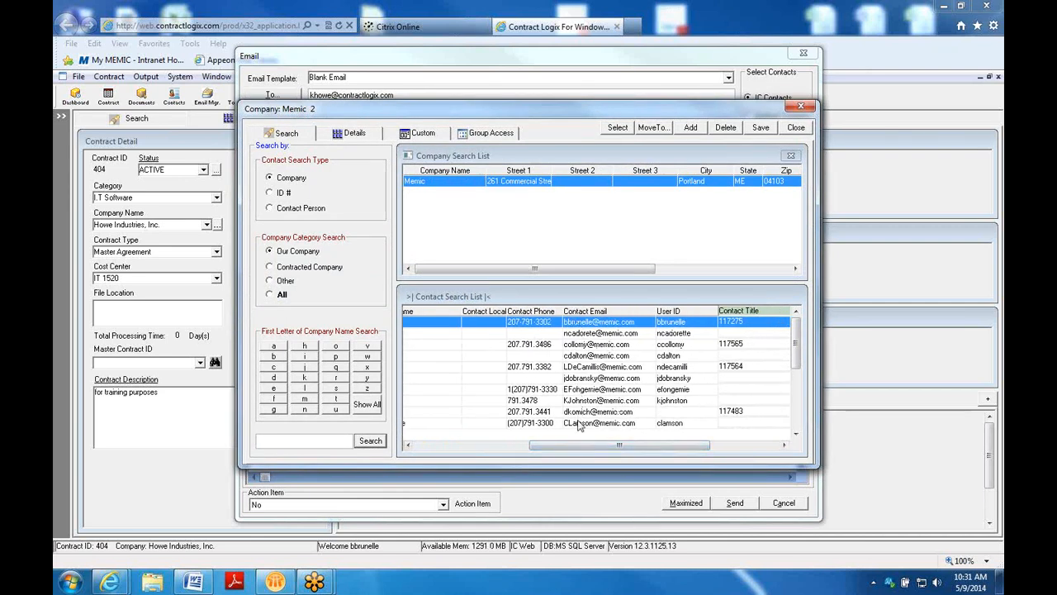
{"action": "left_click", "coordinate": [494, 446]}
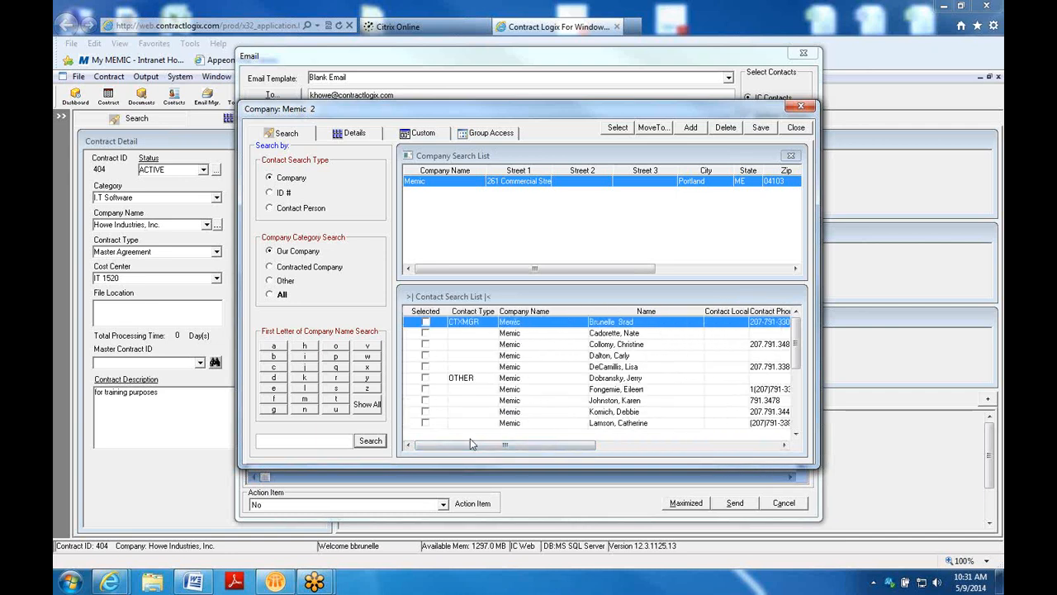
{"action": "left_click_drag", "start_coordinate": [796, 351], "coordinate": [796, 429]}
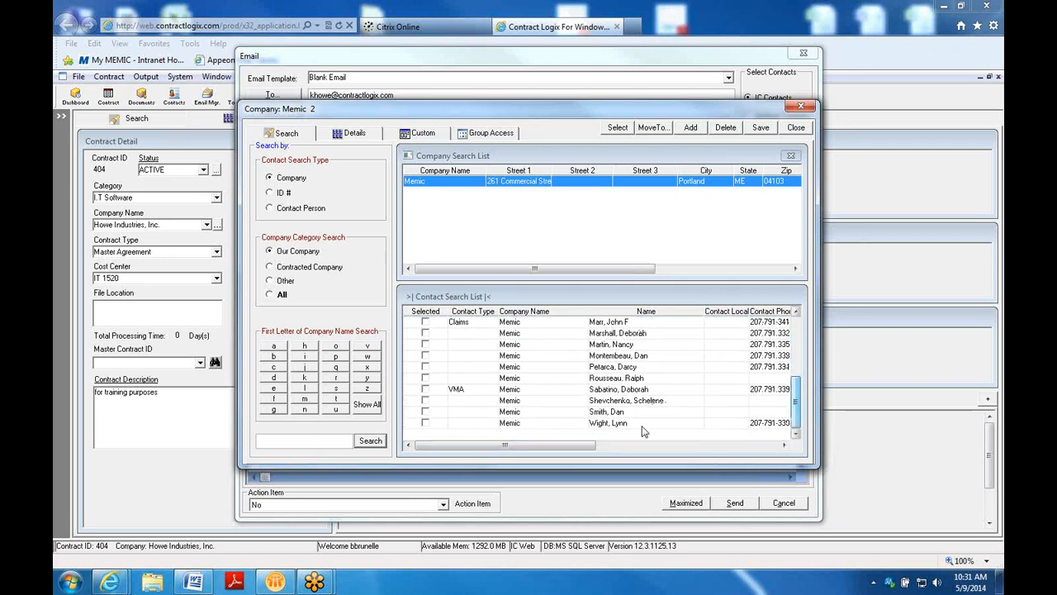
{"action": "left_click", "coordinate": [426, 424]}
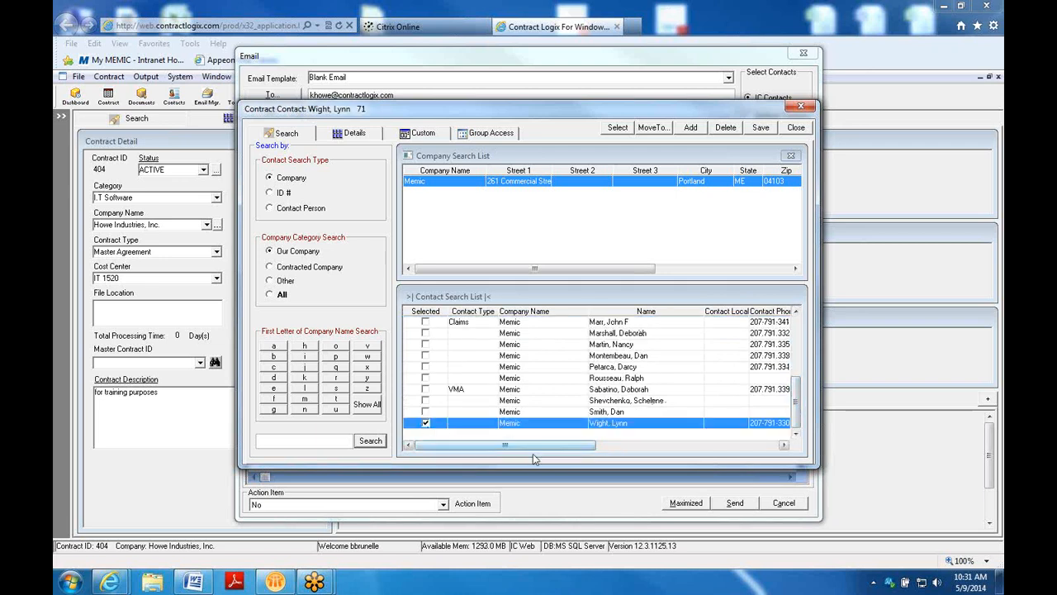
Swap to a different Memic contact and add them to the To line
{"action": "left_click_drag", "start_coordinate": [588, 446], "coordinate": [664, 446]}
{"action": "left_click_drag", "start_coordinate": [520, 443], "coordinate": [416, 418]}
{"action": "left_click_drag", "start_coordinate": [492, 445], "coordinate": [426, 446]}
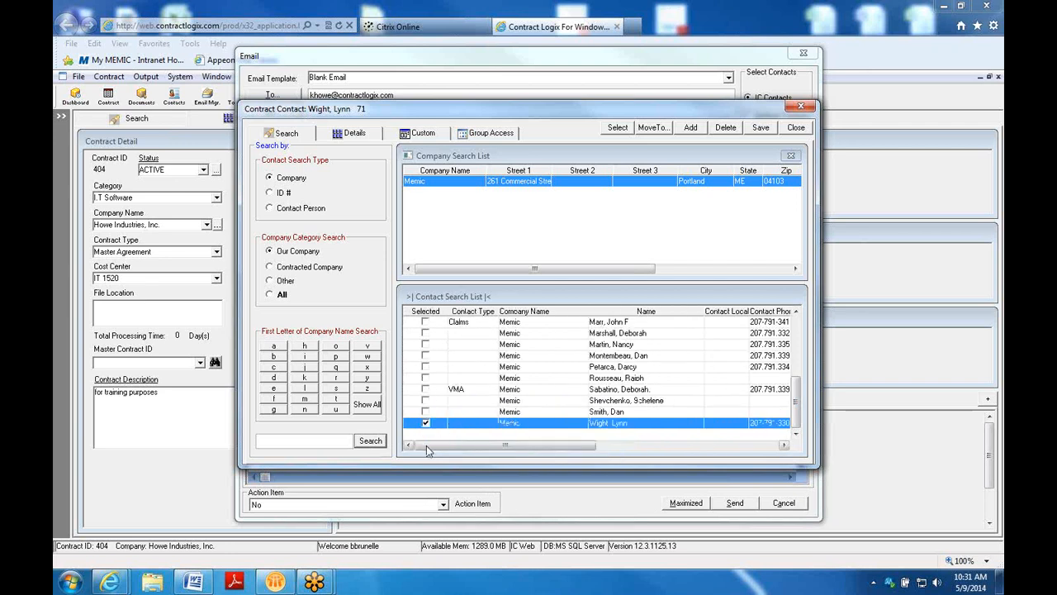
{"action": "left_click", "coordinate": [426, 424]}
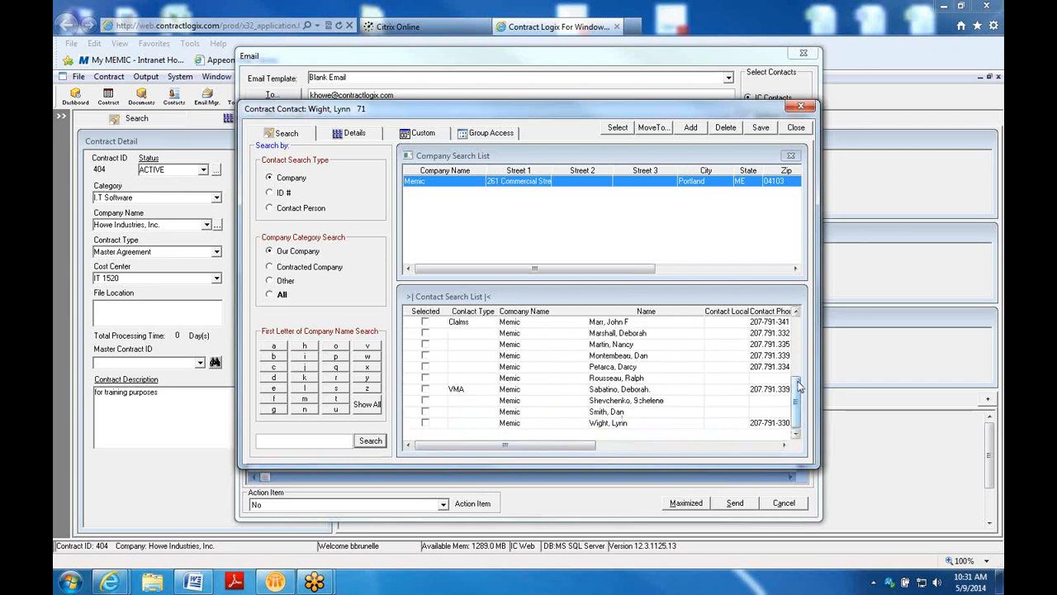
{"action": "left_click_drag", "start_coordinate": [798, 388], "coordinate": [798, 381]}
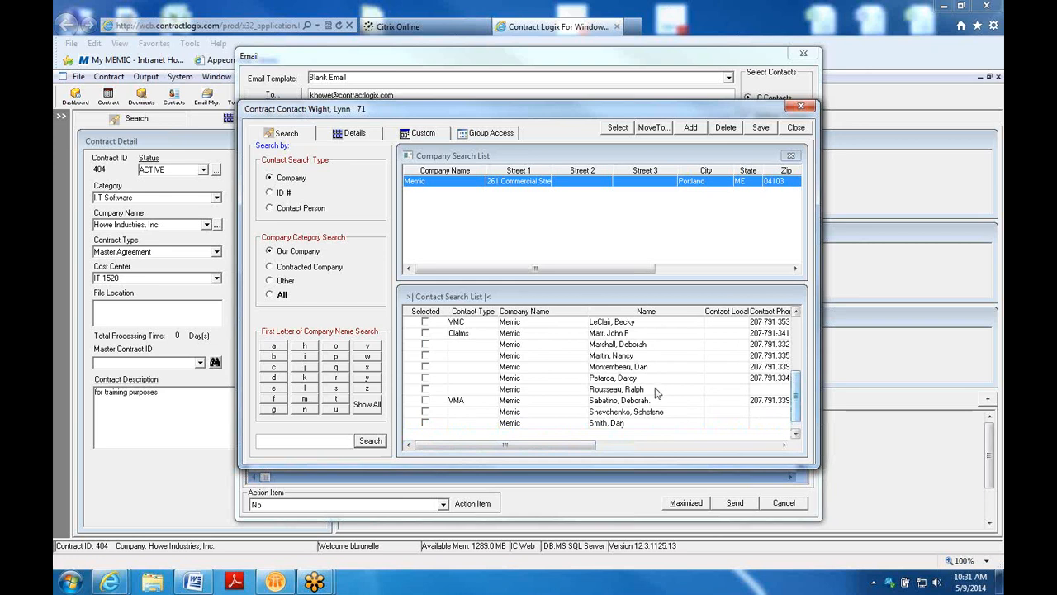
{"action": "left_click", "coordinate": [425, 411]}
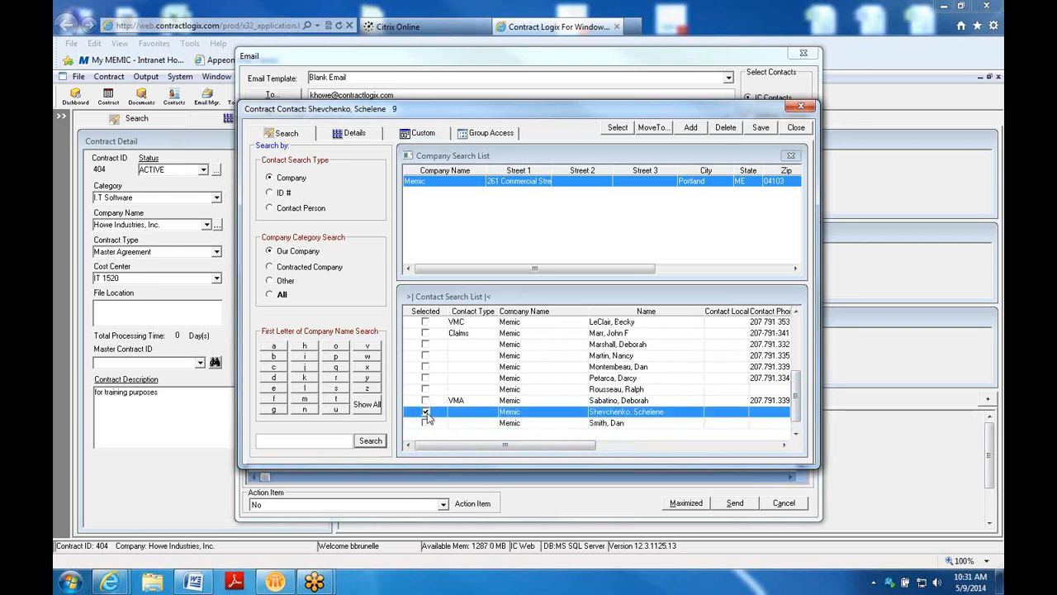
{"action": "left_click_drag", "start_coordinate": [502, 447], "coordinate": [659, 444]}
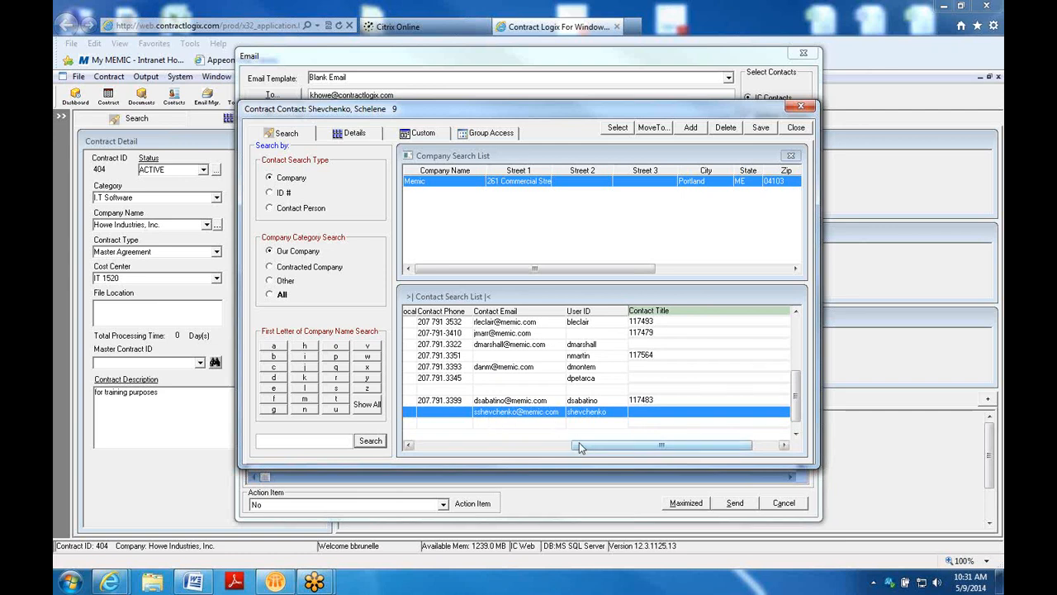
{"action": "left_click_drag", "start_coordinate": [579, 444], "coordinate": [394, 456]}
{"action": "left_click", "coordinate": [621, 130]}
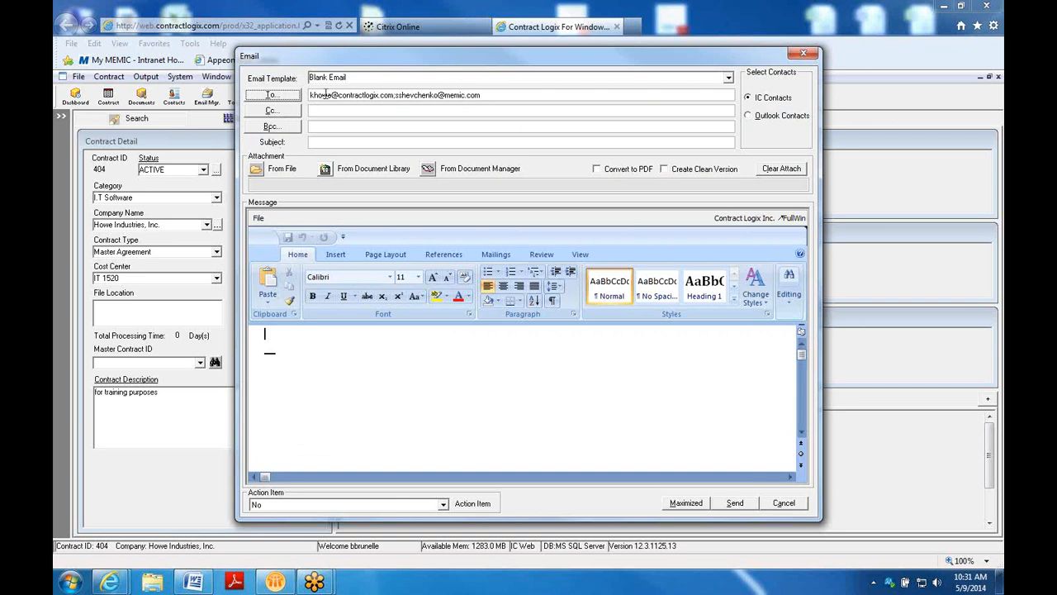
Write the body 'Hi there. I have a question about the terms of the contract.' with the sender's name and select it
{"action": "left_click", "coordinate": [265, 335]}
{"action": "type", "text": "Hi there. I have a"}
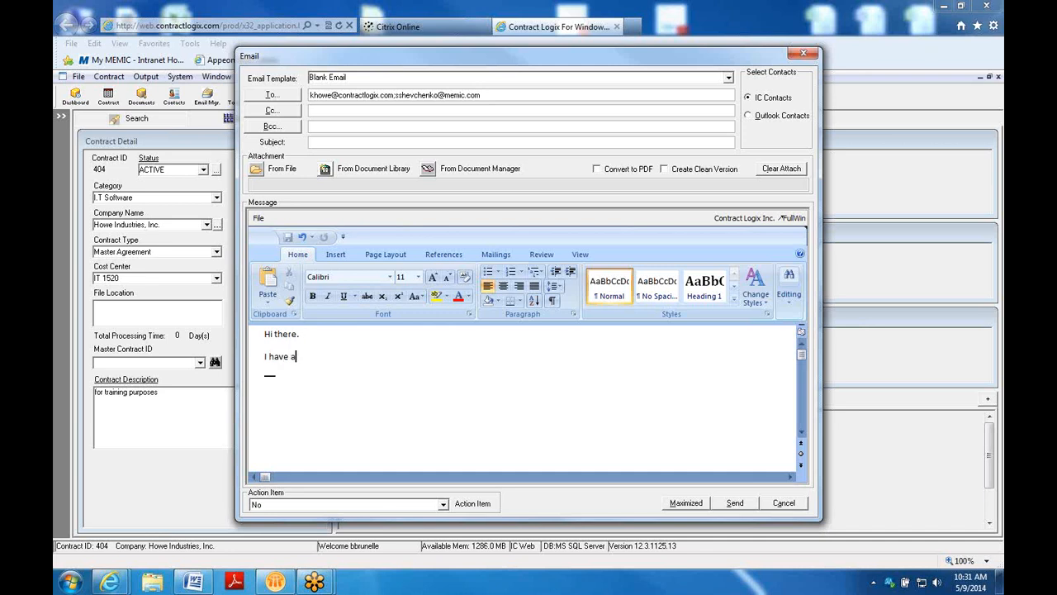
{"action": "type", "text": " question about the term"}
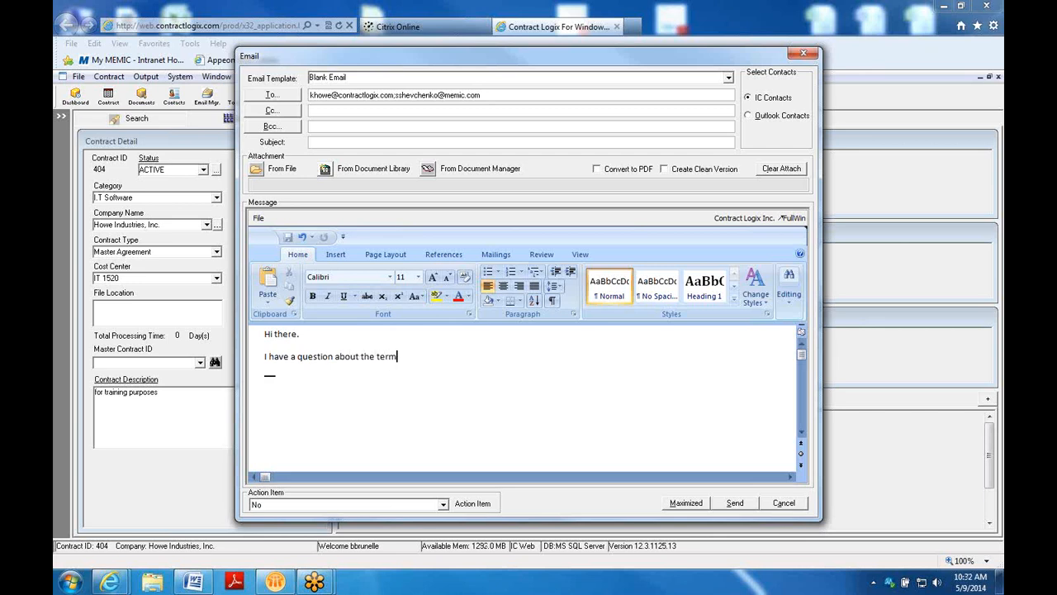
{"action": "type", "text": "s of the"}
{"action": "type", "text": " contract. "}
{"action": "type", "text": "Kare"}
{"action": "key", "text": "Return"}
{"action": "left_click", "coordinate": [729, 79]}
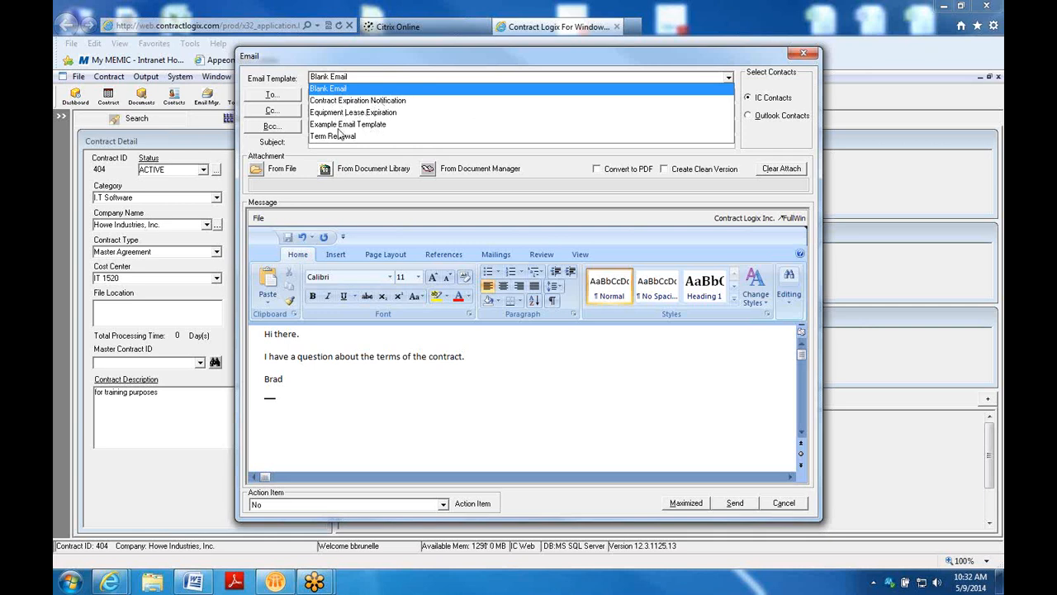
{"action": "left_click", "coordinate": [267, 334]}
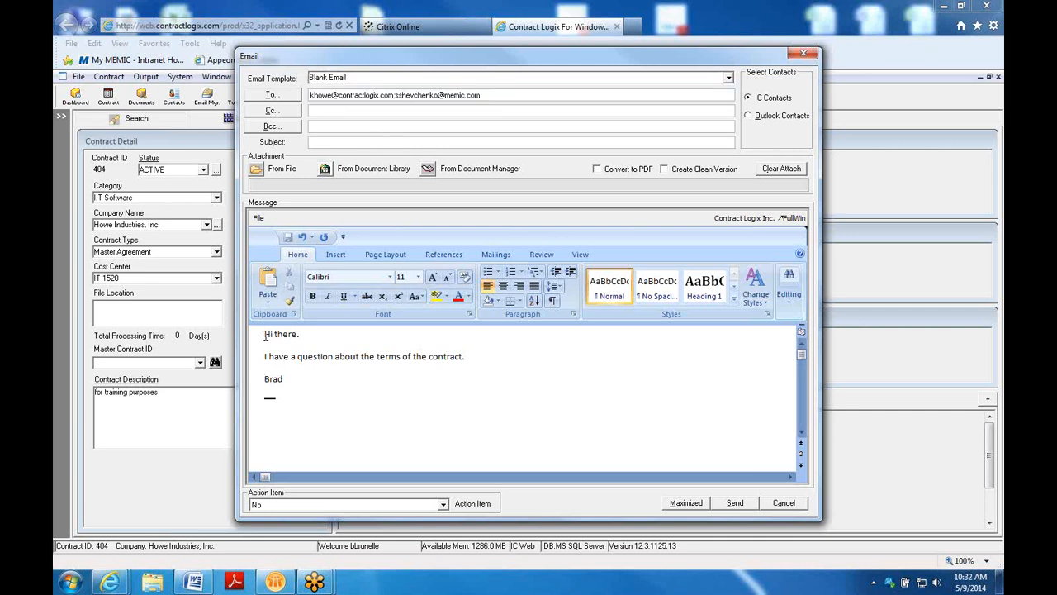
{"action": "left_click_drag", "start_coordinate": [265, 334], "coordinate": [303, 378]}
{"action": "key", "text": "ctrl+c"}
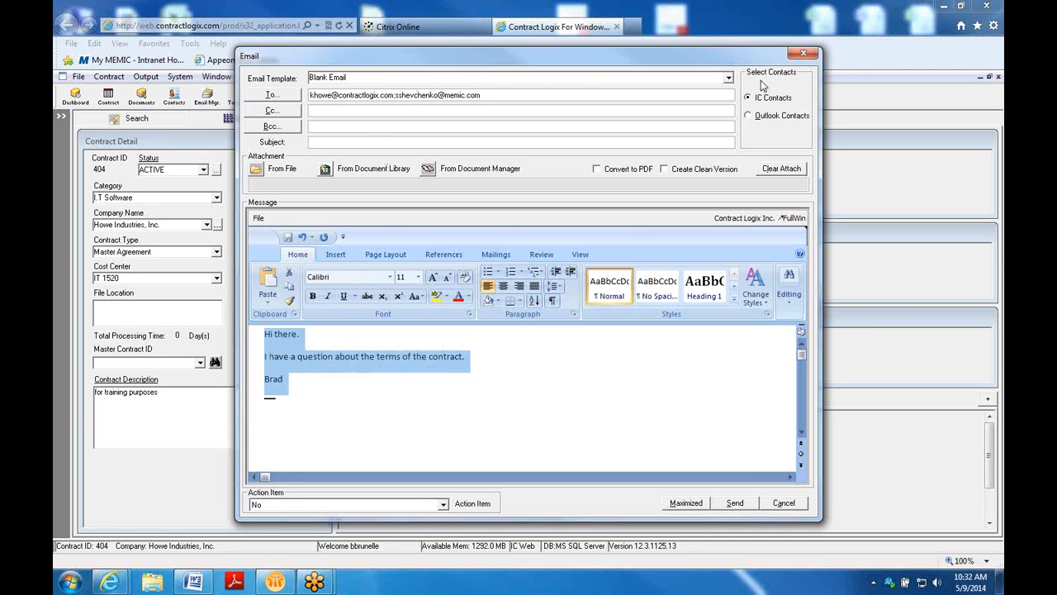
Apply the Term Renewal template, replace its message with the pasted greeting, and send
{"action": "left_click", "coordinate": [729, 78]}
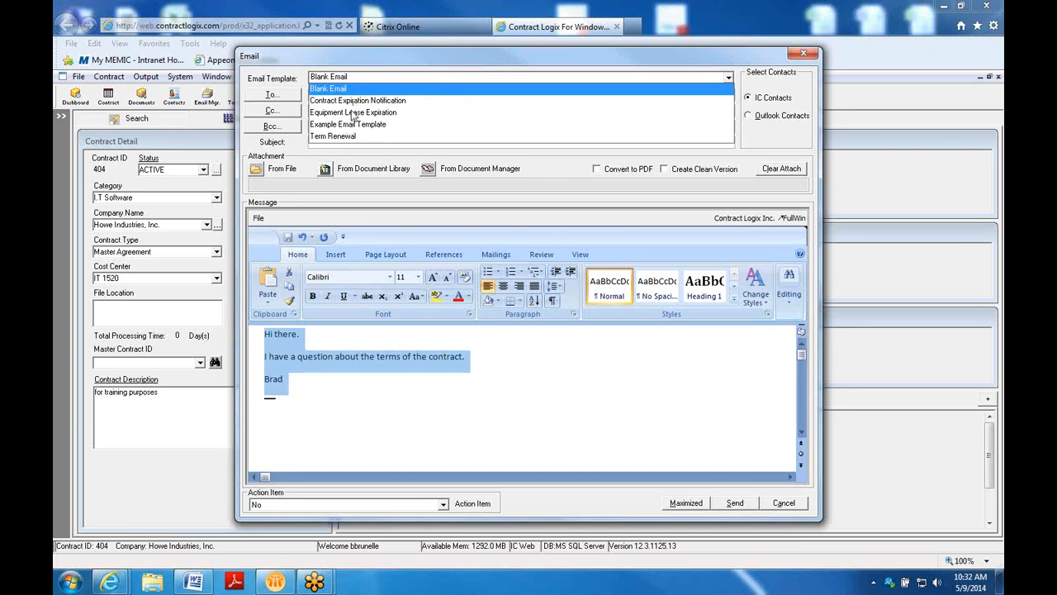
{"action": "left_click", "coordinate": [347, 141]}
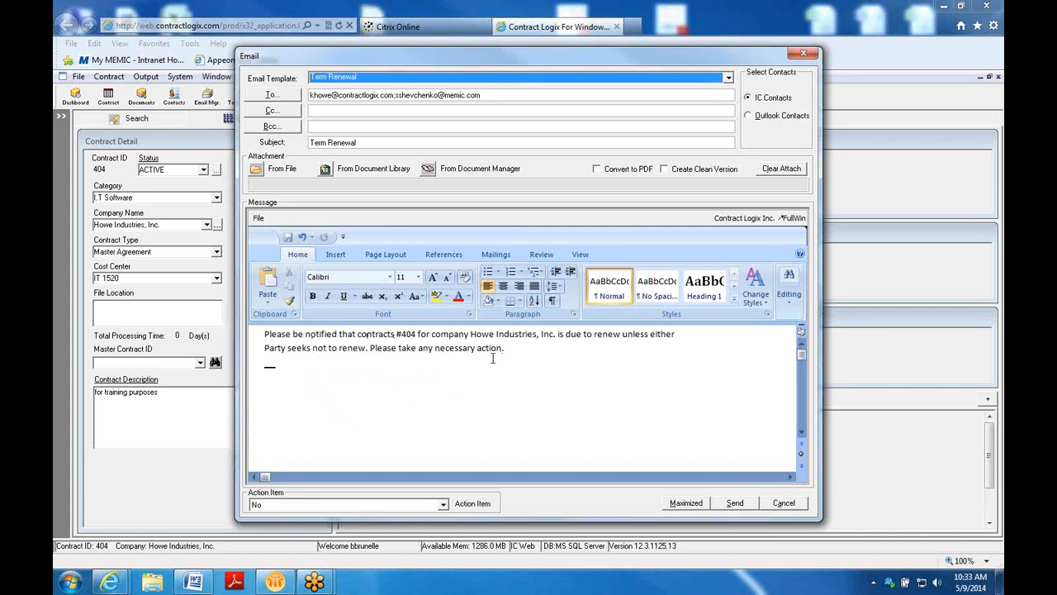
{"action": "left_click_drag", "start_coordinate": [509, 346], "coordinate": [243, 324]}
{"action": "key", "text": "Delete"}
{"action": "key", "text": "ctrl+v"}
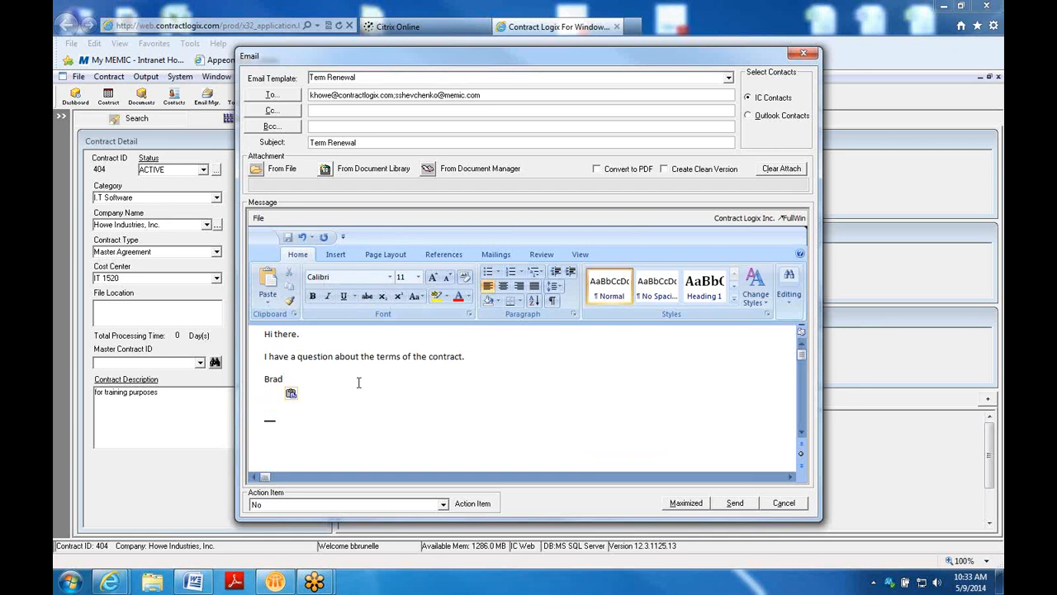
{"action": "left_click", "coordinate": [741, 507]}
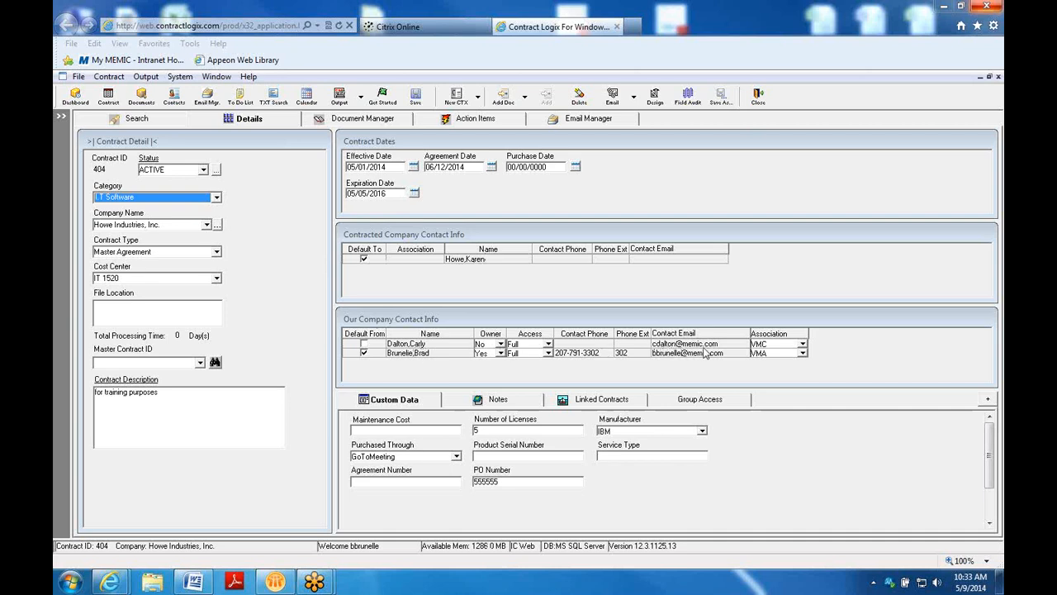
Start an email to the internal contact from its row, then cancel it
{"action": "right_click", "coordinate": [423, 345]}
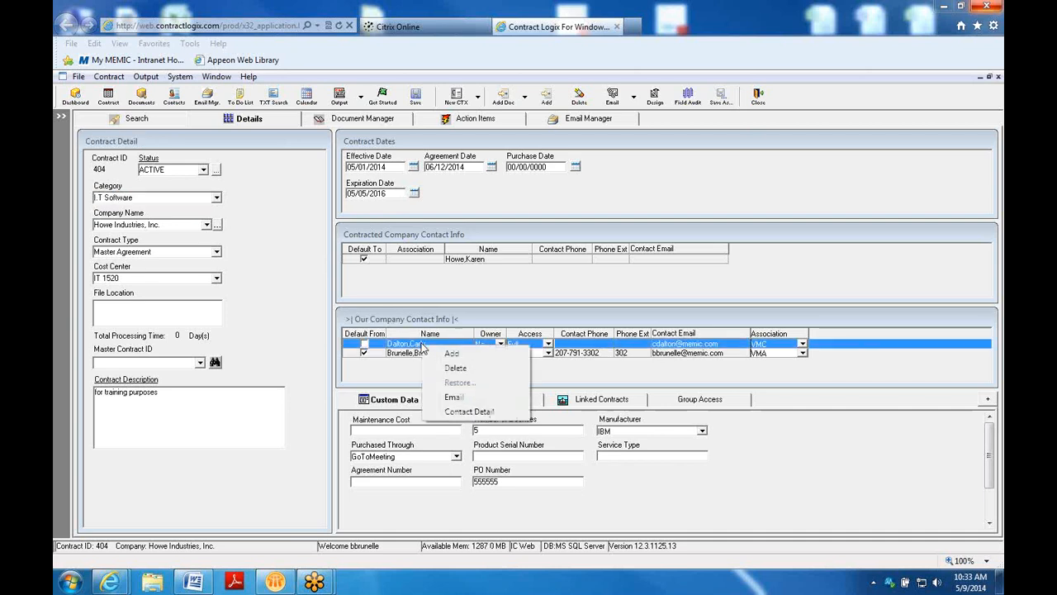
{"action": "left_click", "coordinate": [456, 397]}
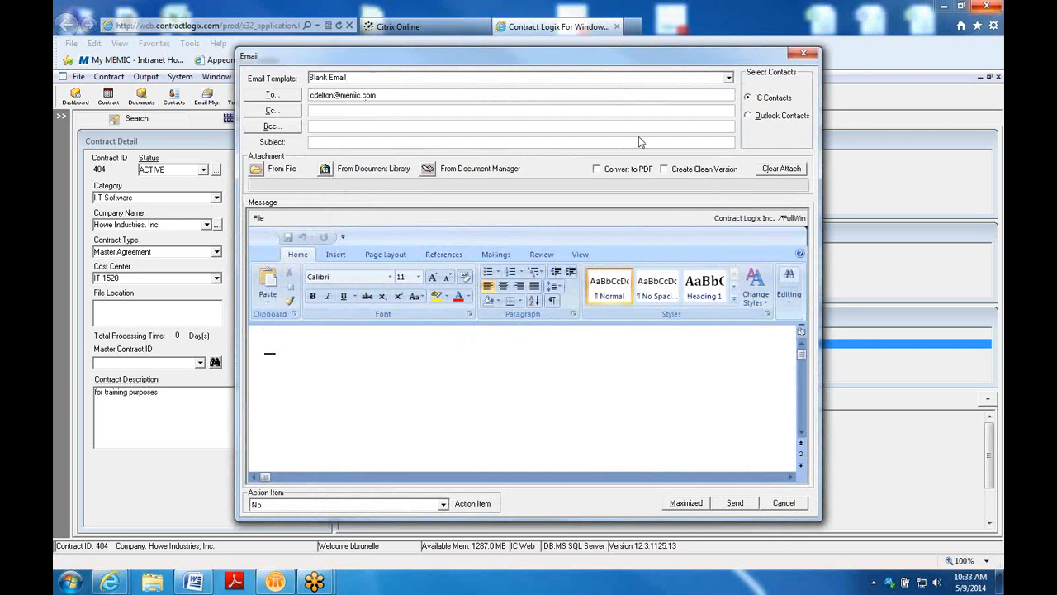
{"action": "left_click", "coordinate": [803, 53]}
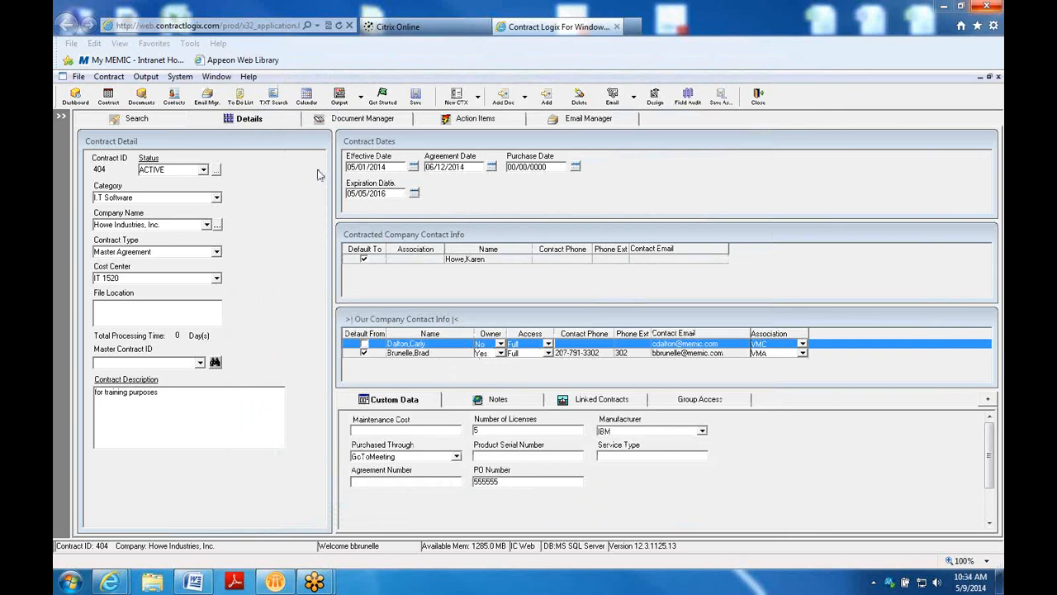
Save the pending contract 404 changes when moving to Document Manager
{"action": "left_click", "coordinate": [360, 122]}
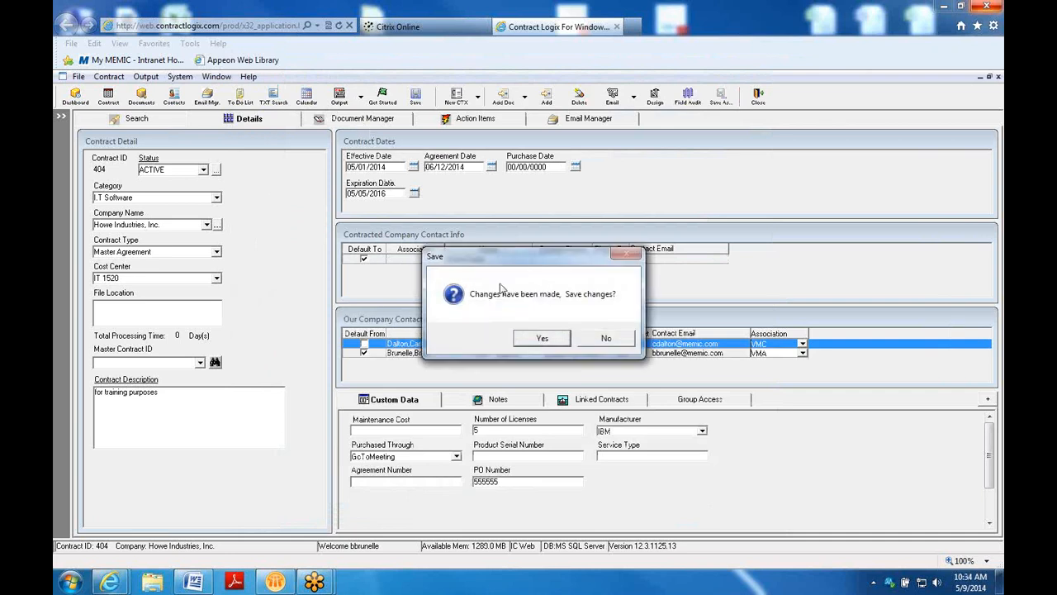
{"action": "left_click", "coordinate": [539, 345]}
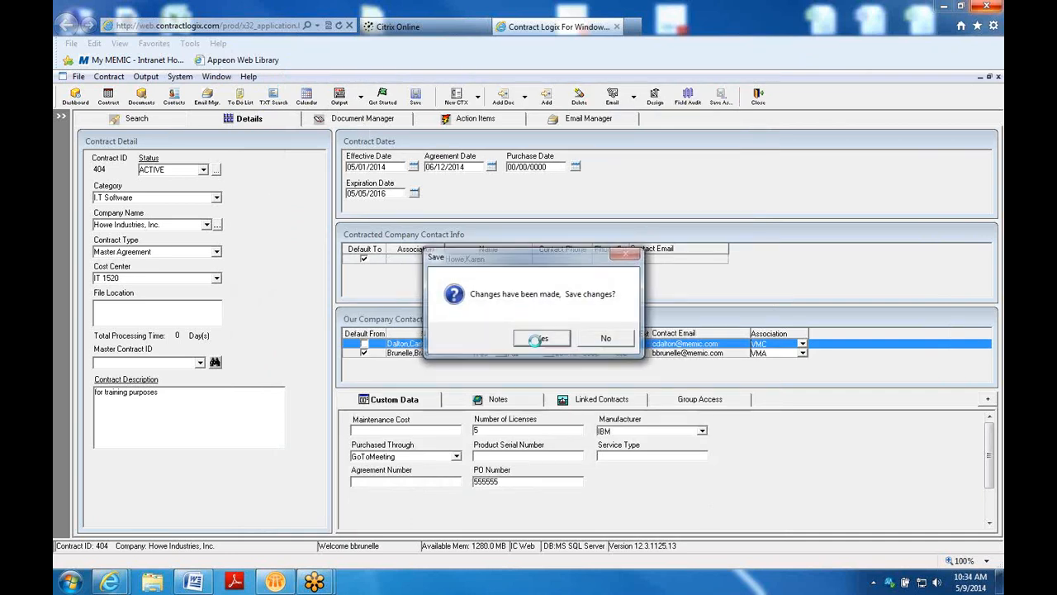
{"action": "left_click", "coordinate": [388, 122]}
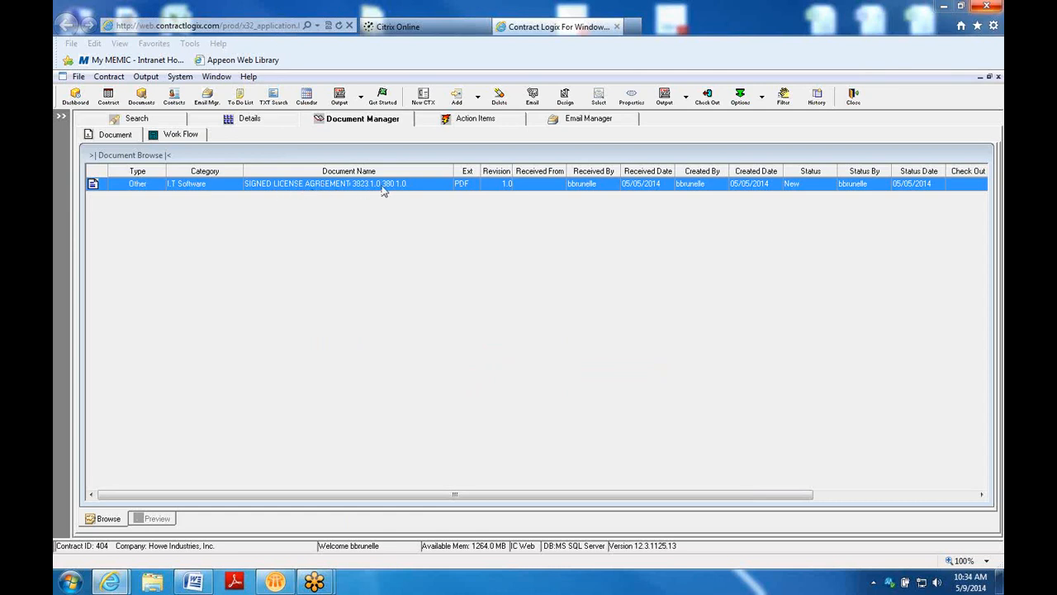
Email the signed license agreement, discard that draft, and return to contract 404's Details
{"action": "left_click", "coordinate": [532, 97]}
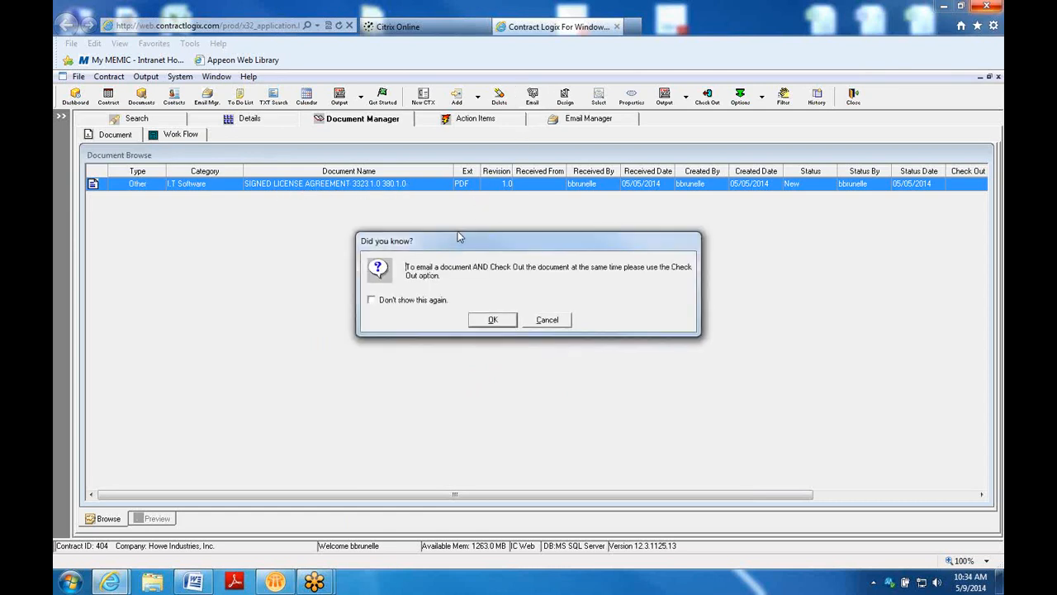
{"action": "left_click", "coordinate": [492, 319]}
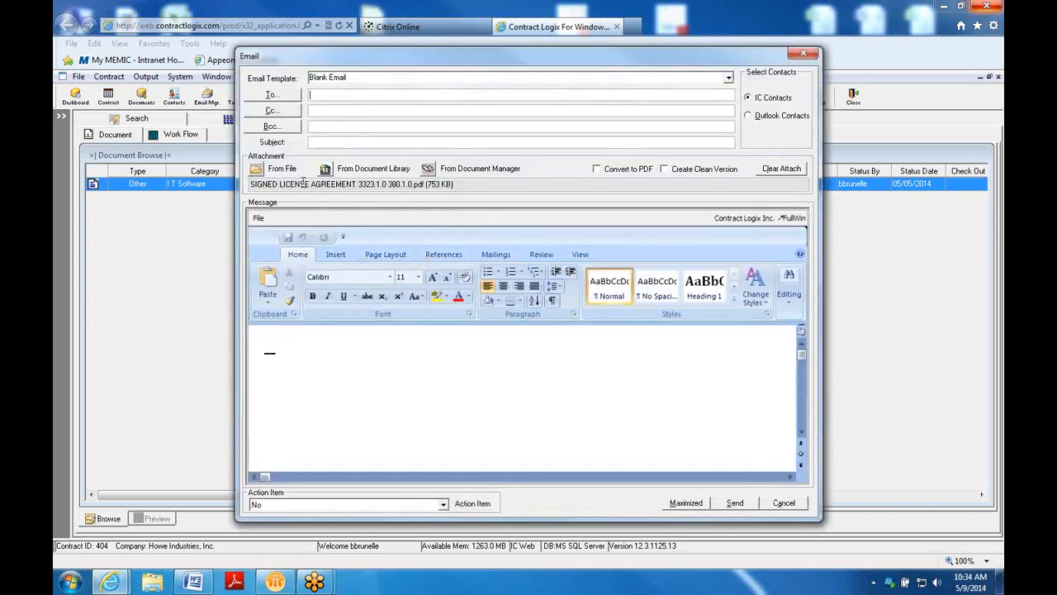
{"action": "triple_click", "coordinate": [455, 185]}
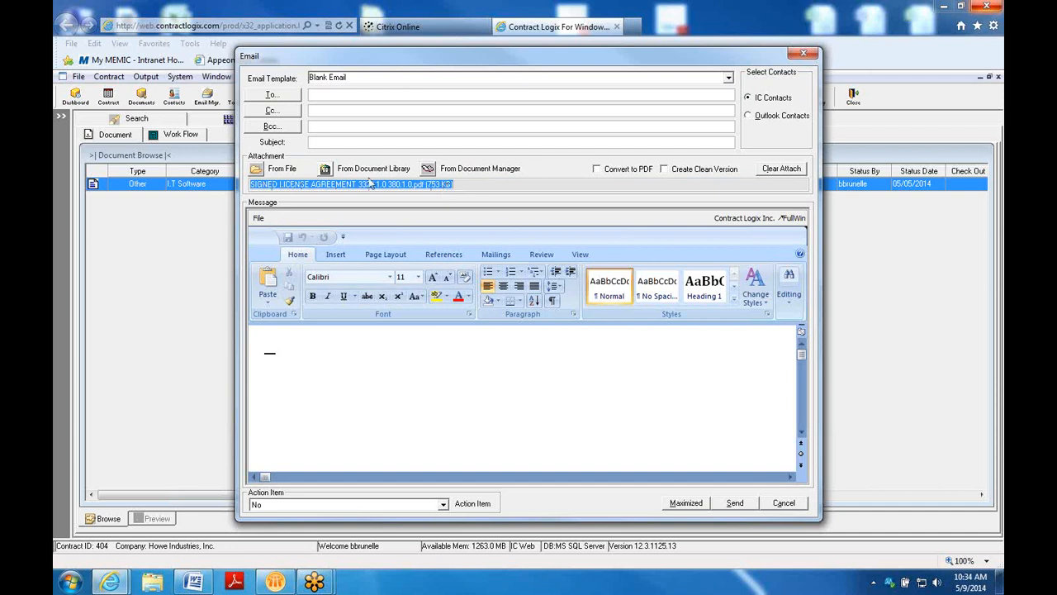
{"action": "left_click", "coordinate": [783, 505]}
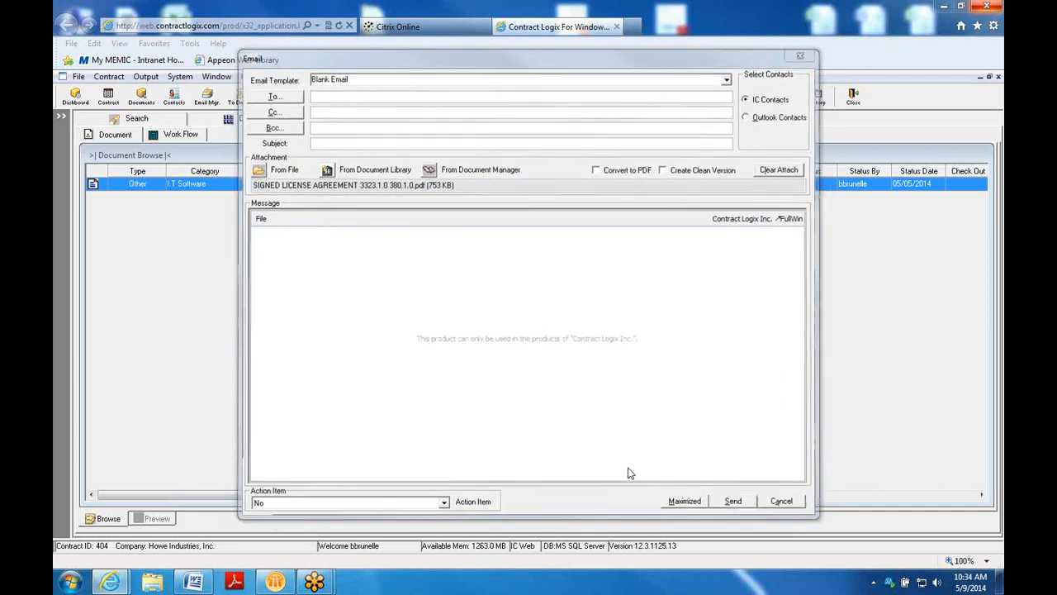
{"action": "left_click", "coordinate": [252, 118]}
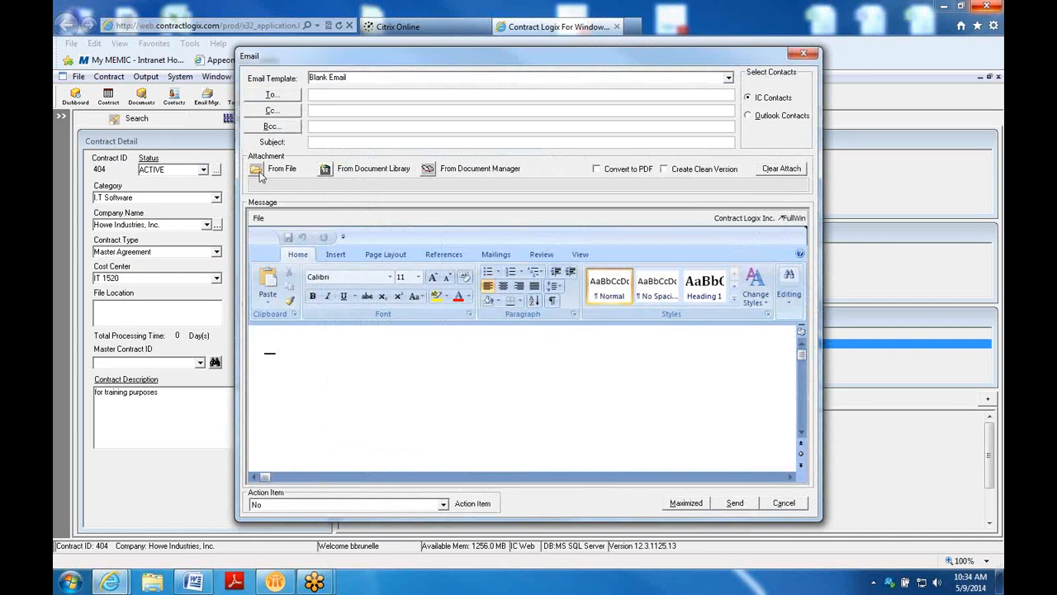
Cancel attaching From Document Manager and From File, then discard the blank email
{"action": "left_click", "coordinate": [428, 172]}
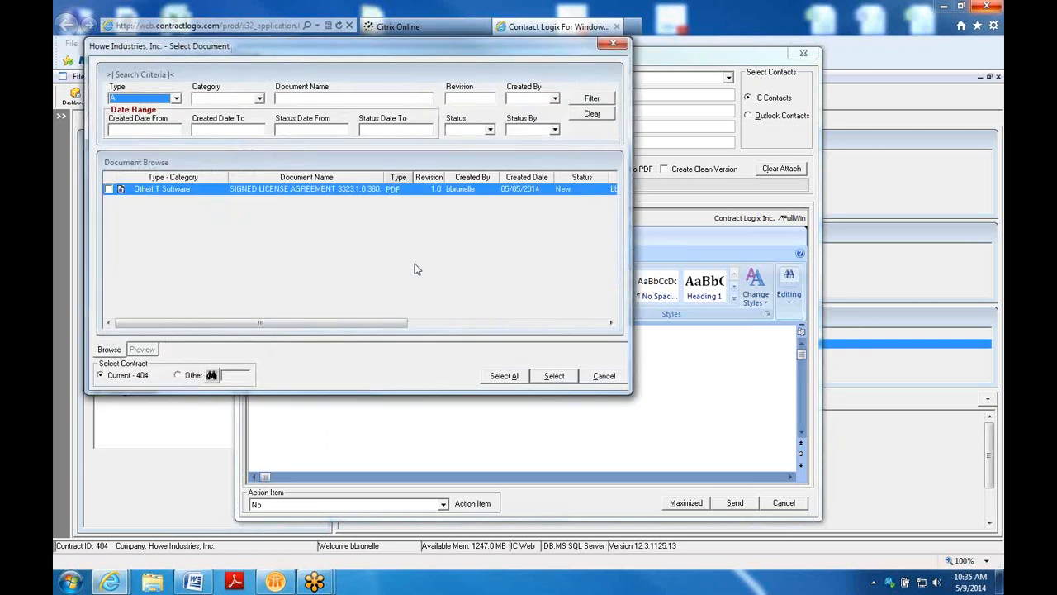
{"action": "left_click", "coordinate": [109, 190]}
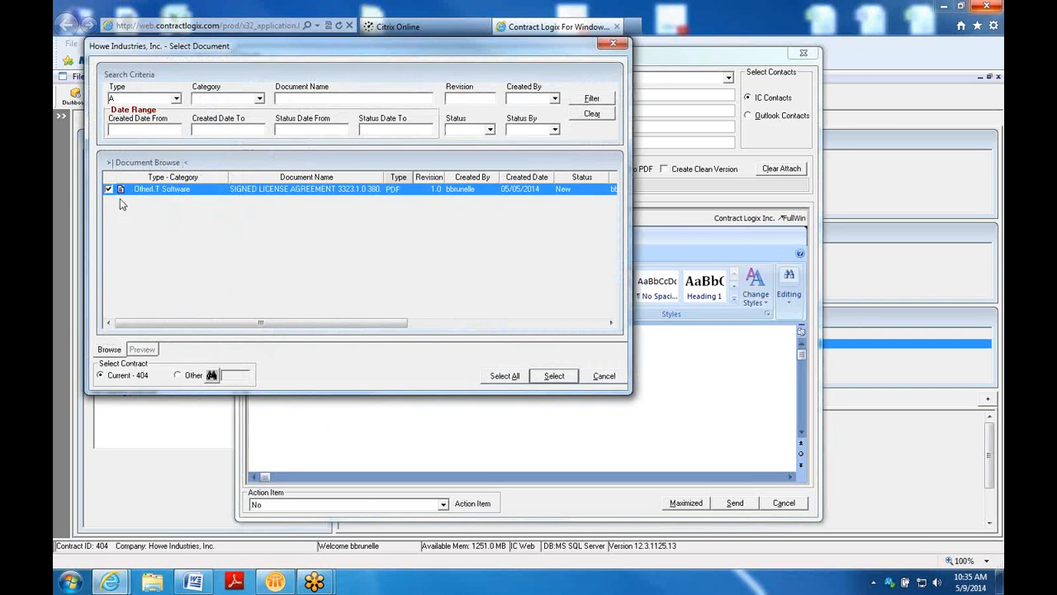
{"action": "left_click", "coordinate": [116, 191]}
{"action": "left_click", "coordinate": [601, 376]}
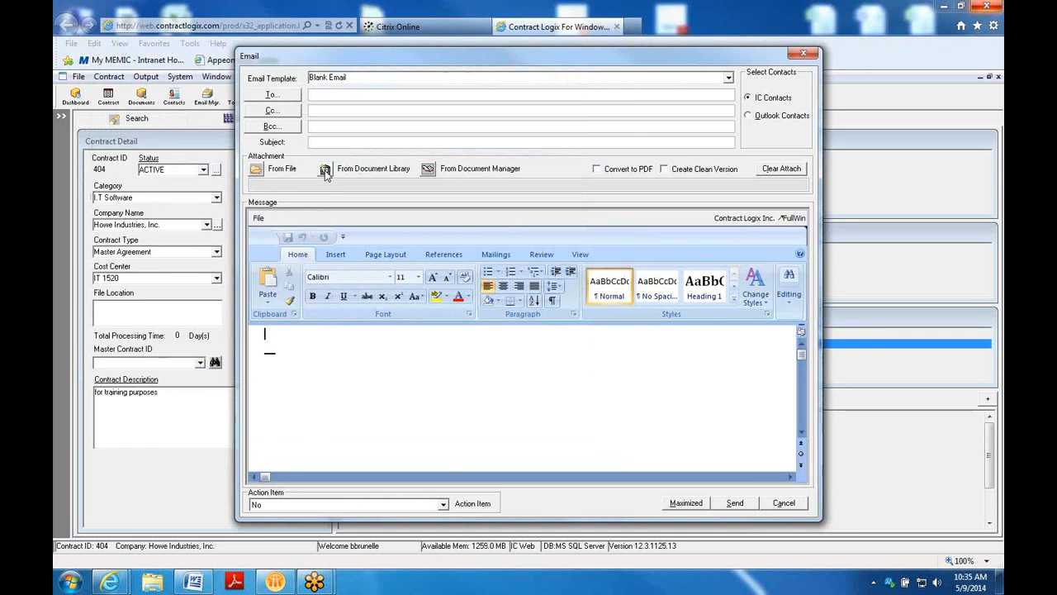
{"action": "left_click", "coordinate": [256, 174]}
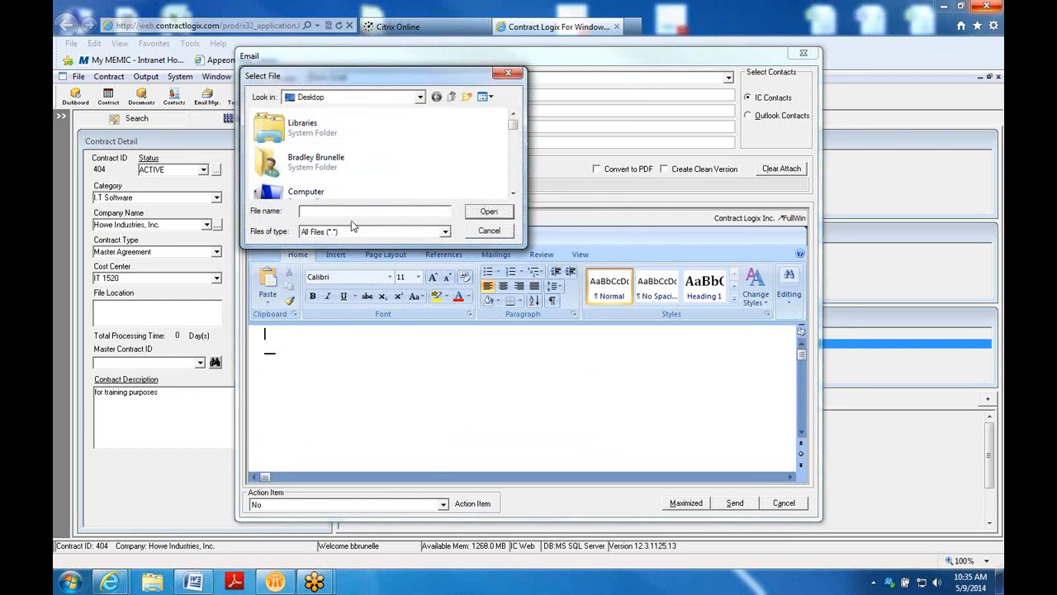
{"action": "left_click", "coordinate": [489, 232]}
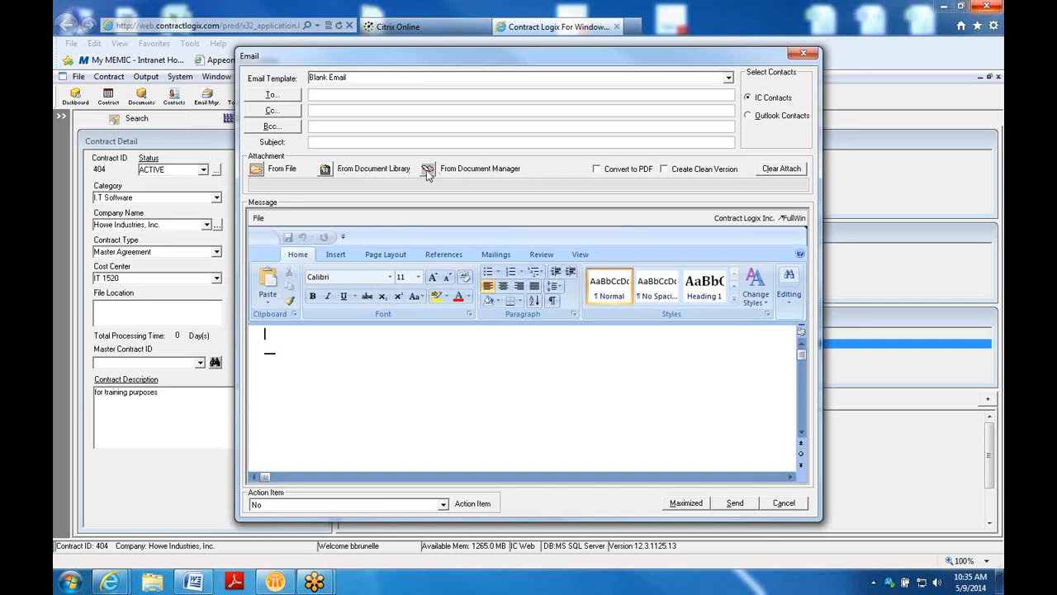
{"action": "left_click", "coordinate": [777, 506]}
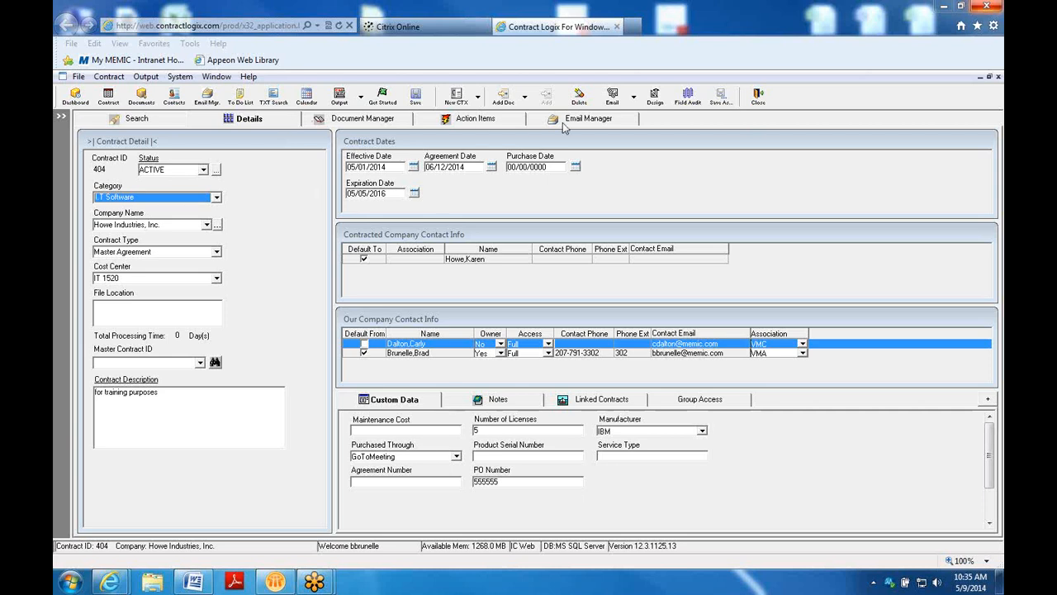
{"action": "left_click", "coordinate": [208, 99]}
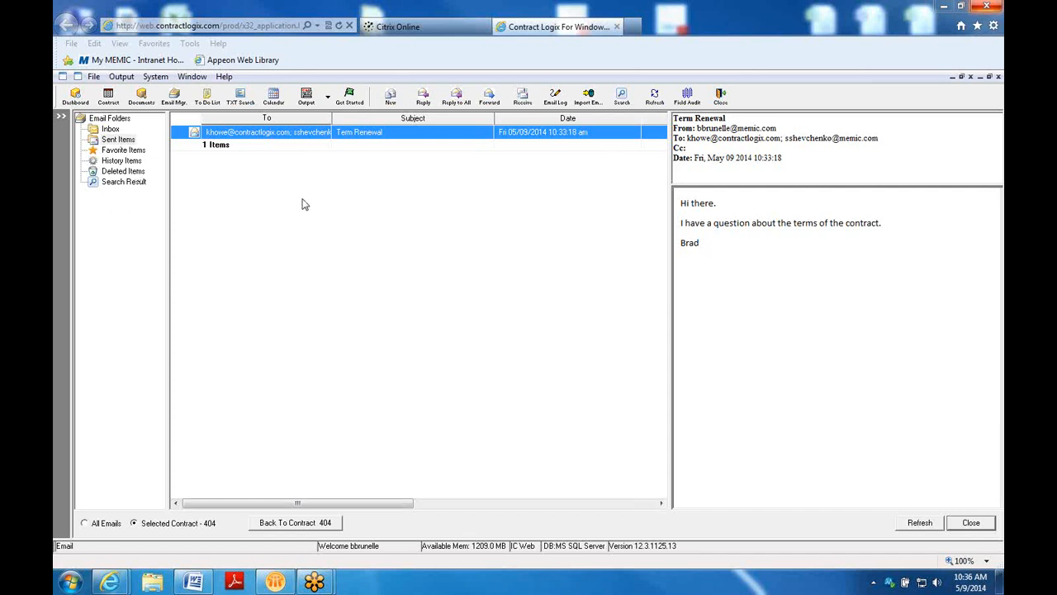
{"action": "left_click", "coordinate": [725, 105]}
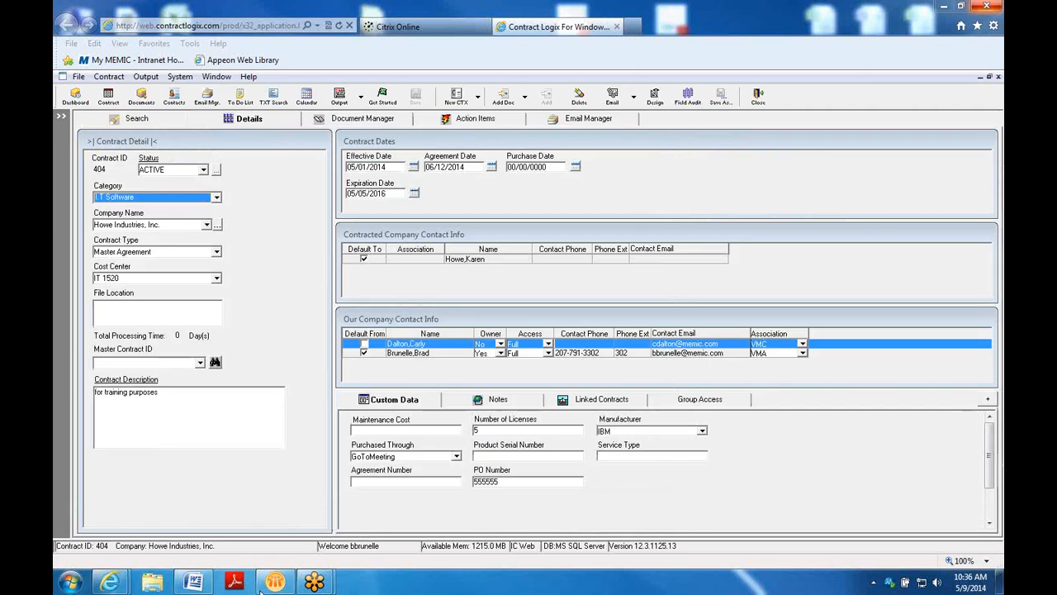
{"action": "mouse_move", "coordinate": [261, 586]}
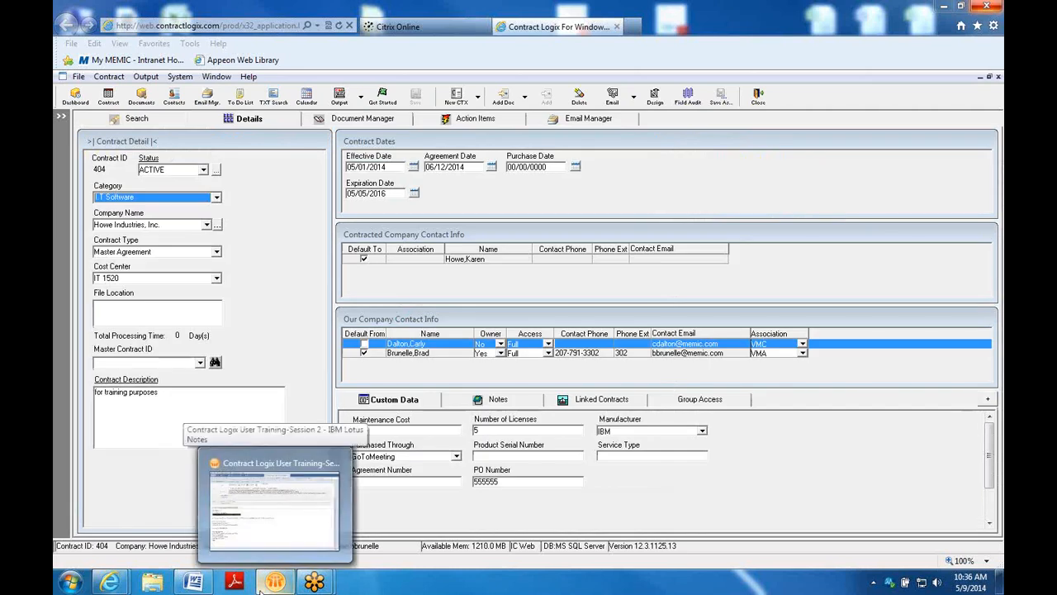